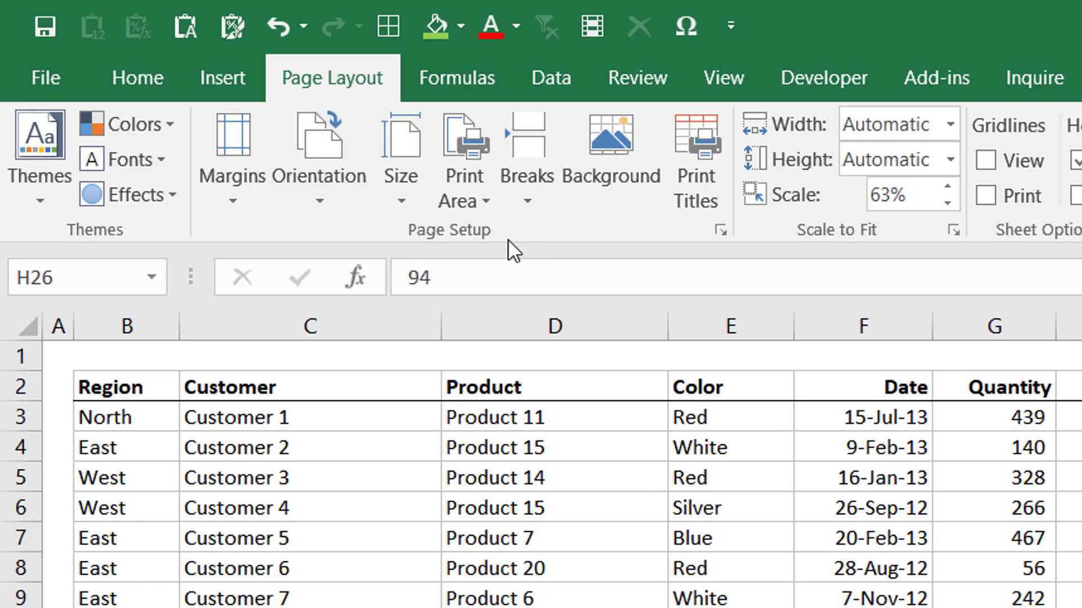
Step: Open the Page Setup dialog to view its page options and close it without applying anything
click(721, 231)
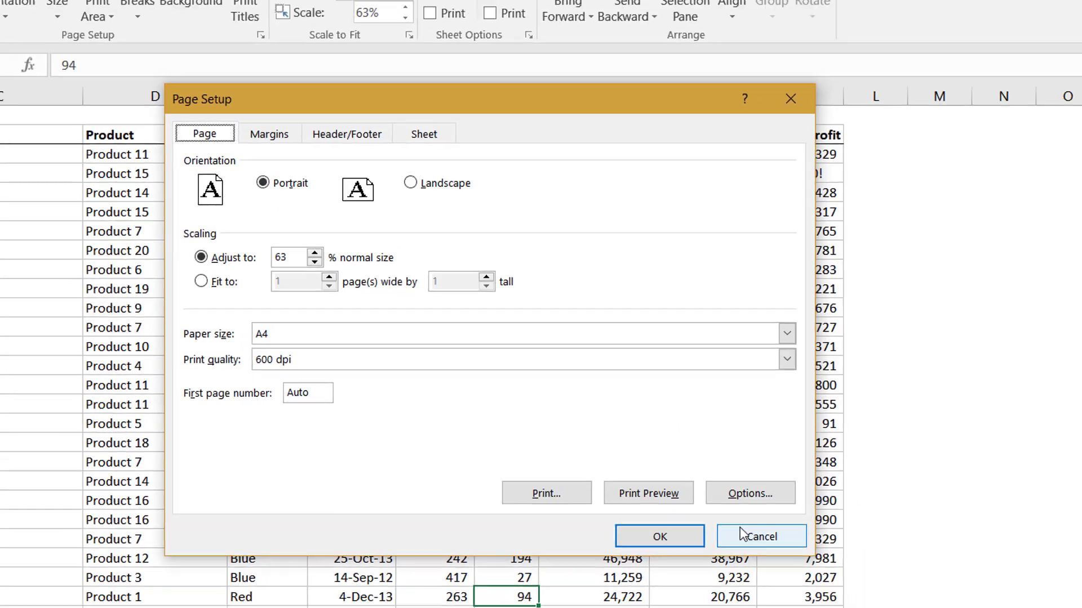
click(750, 536)
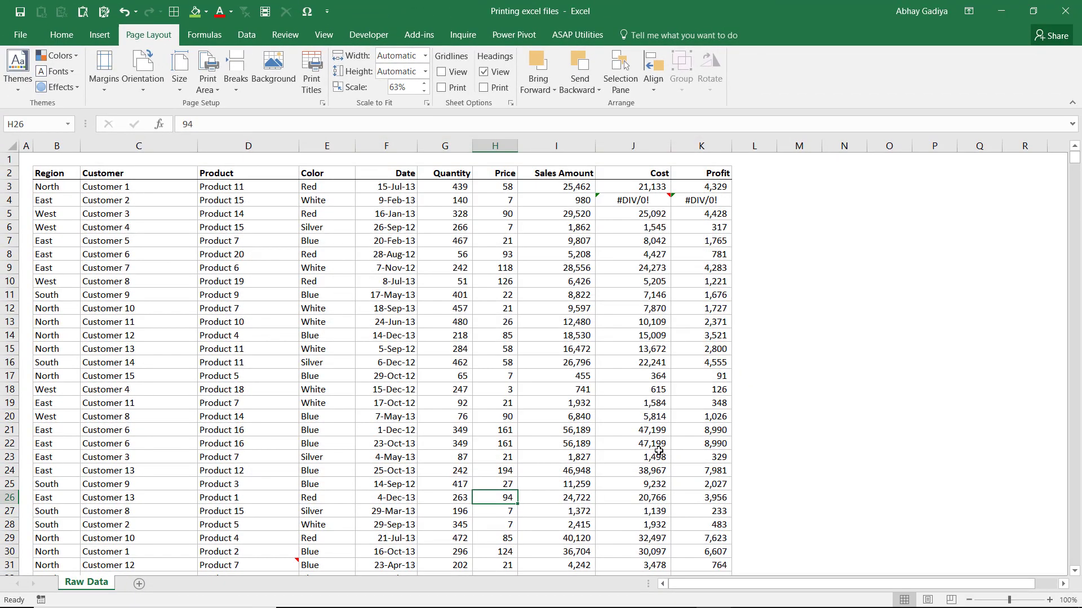
Step: Set the whole data table, B2:K1002 including its header row, as the print area
click(130, 200)
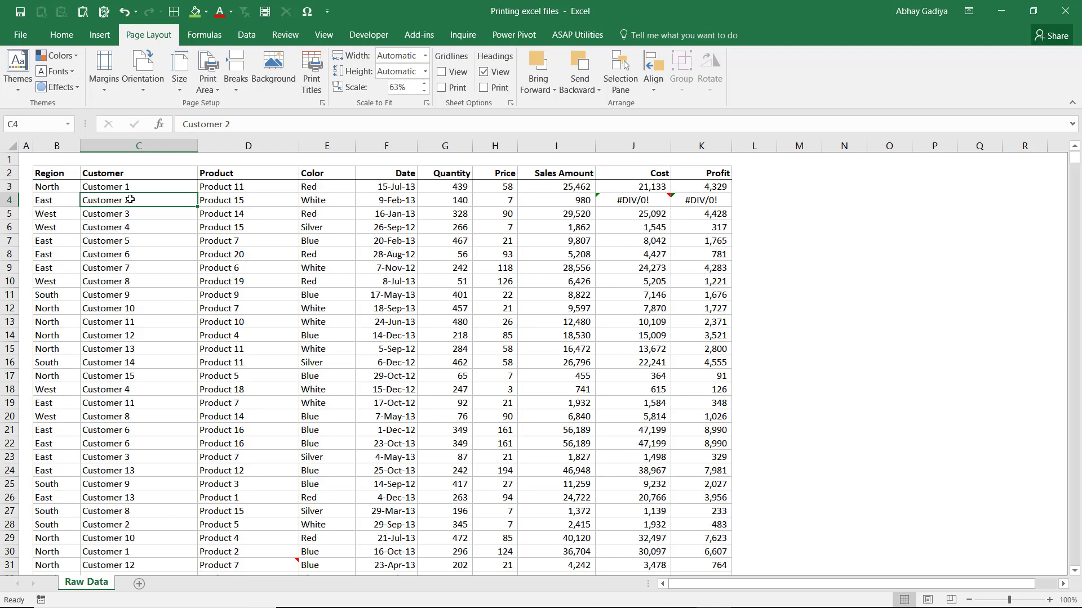
key(Left)
key(Up)
key(Up)
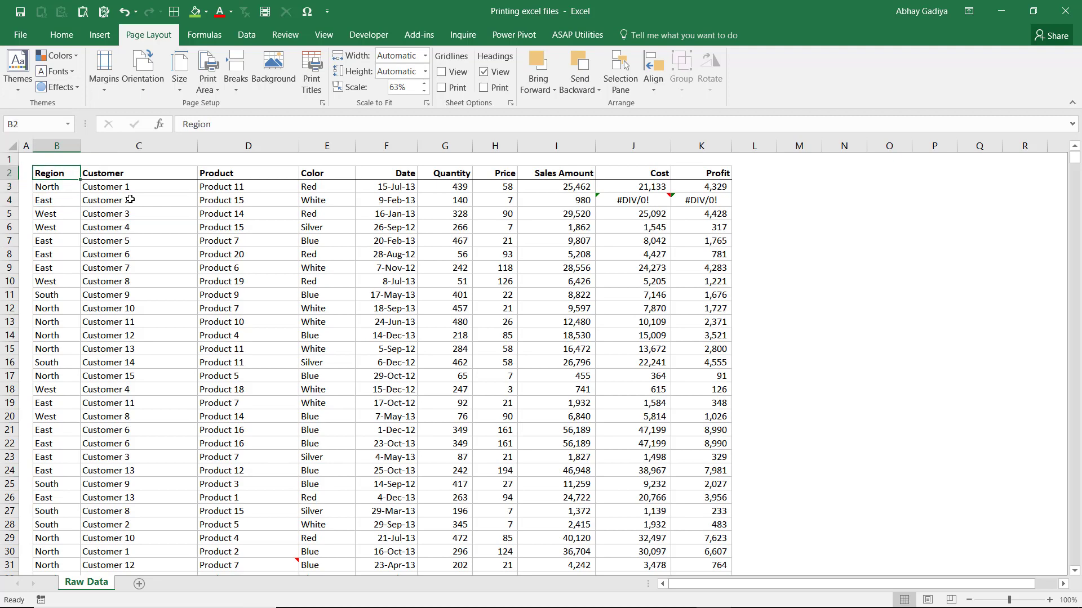
key(ctrl+shift+Right)
key(ctrl+shift+Down)
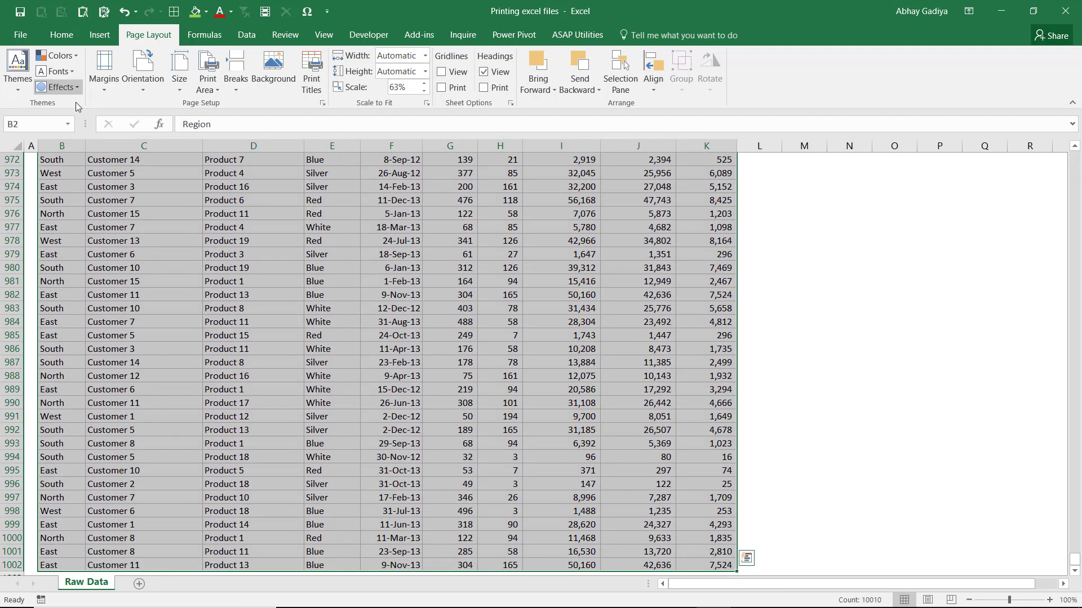
click(210, 84)
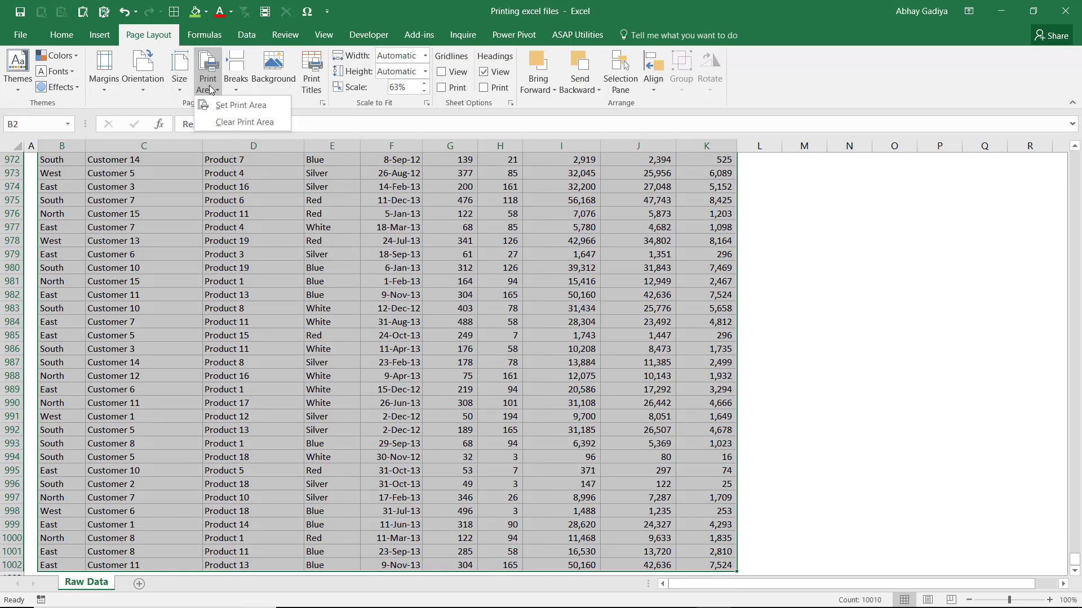
click(231, 105)
key(ctrl+BackSpace)
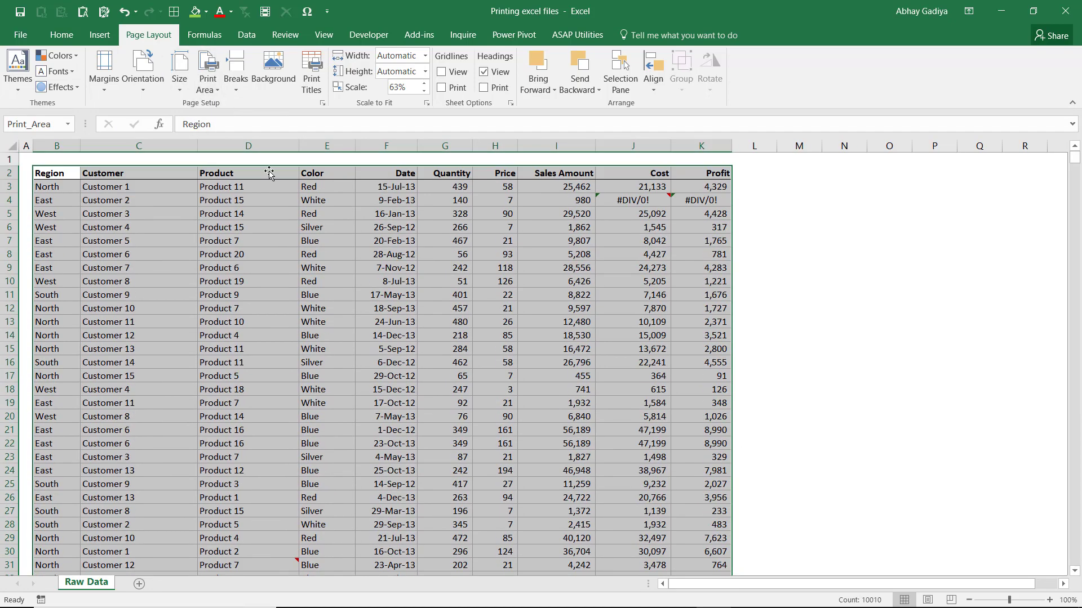
click(297, 269)
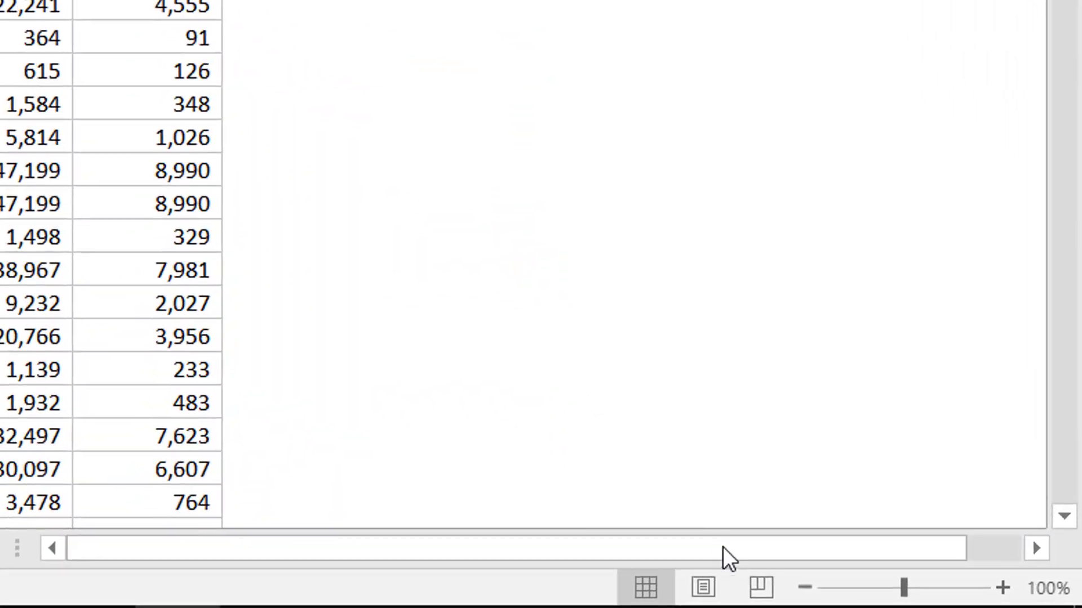
Step: Switch the Raw Data sheet to Page Break Preview and examine where page 1 ends
click(761, 589)
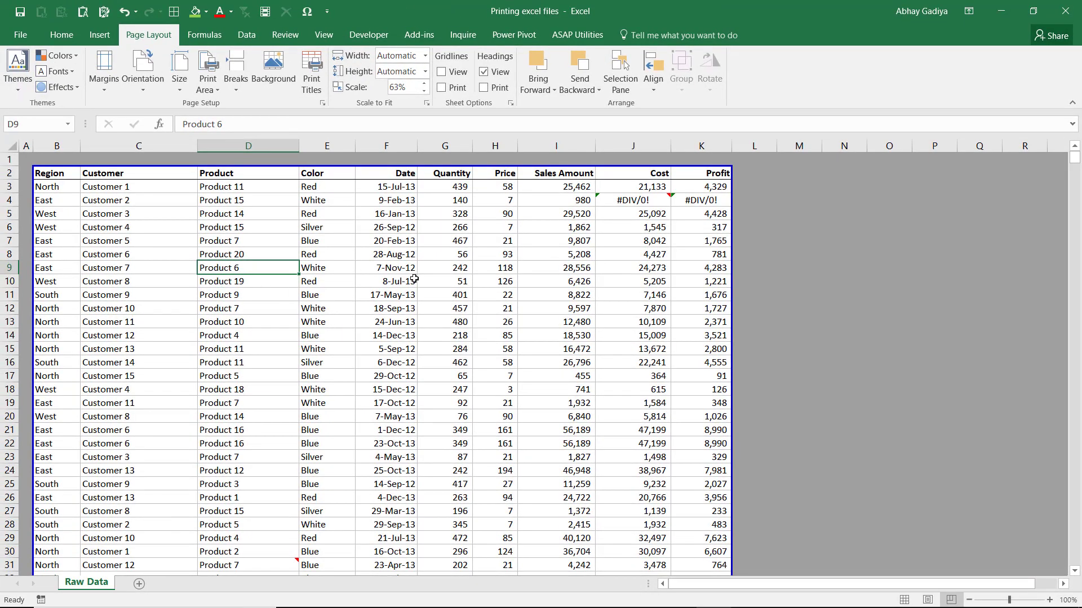
scroll(456, 278, down, 8)
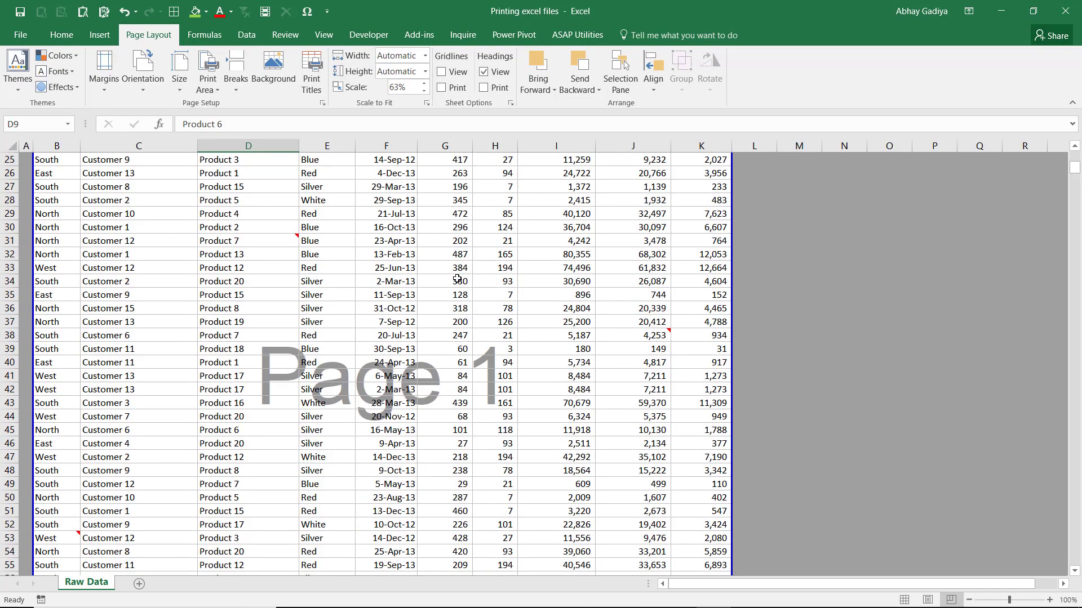
ctrl+scroll(456, 279, down, 3)
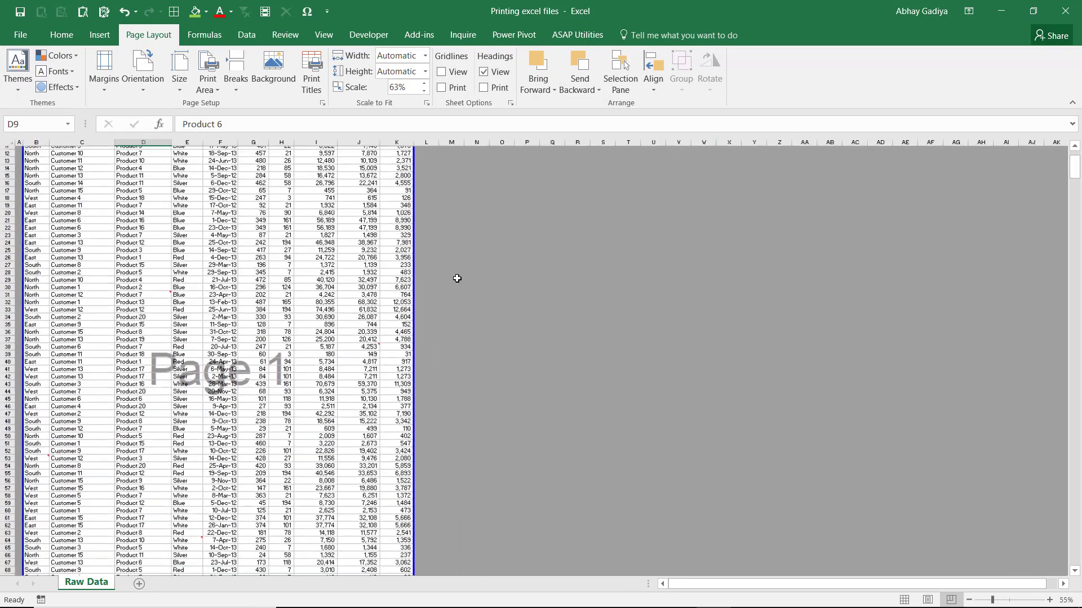
scroll(315, 289, down, 8)
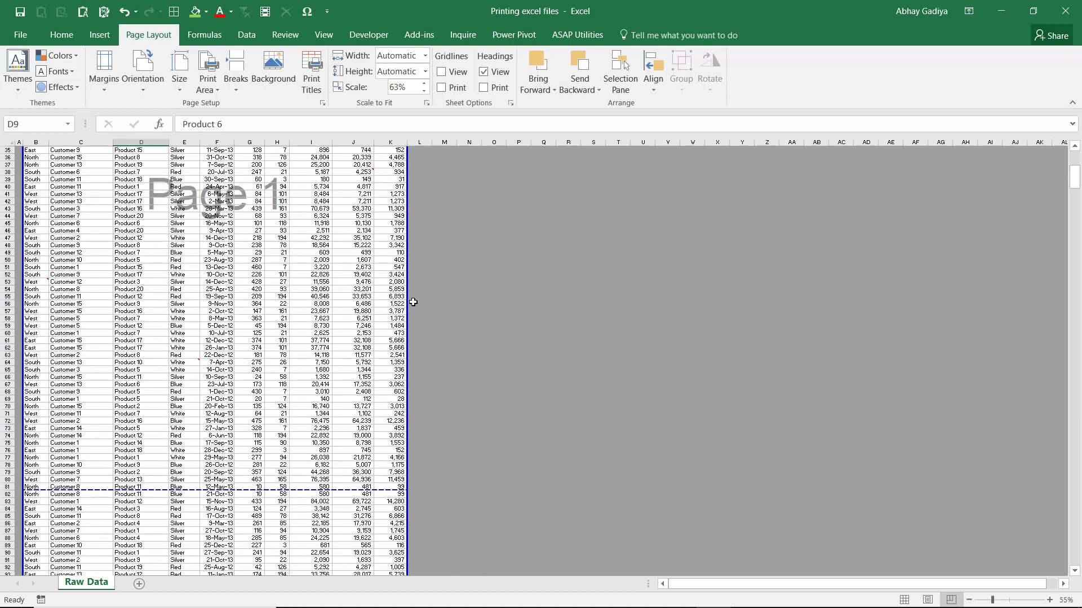
Step: Shrink the print area's right boundary to column H and extend it back to column K
drag(406, 301, 282, 293)
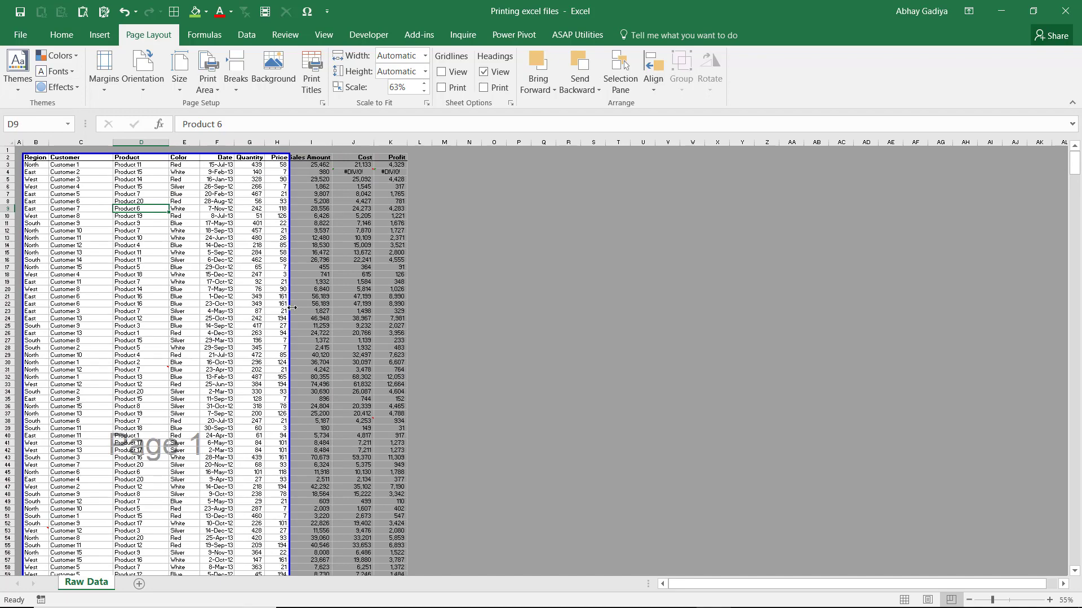
scroll(292, 308, down, 11)
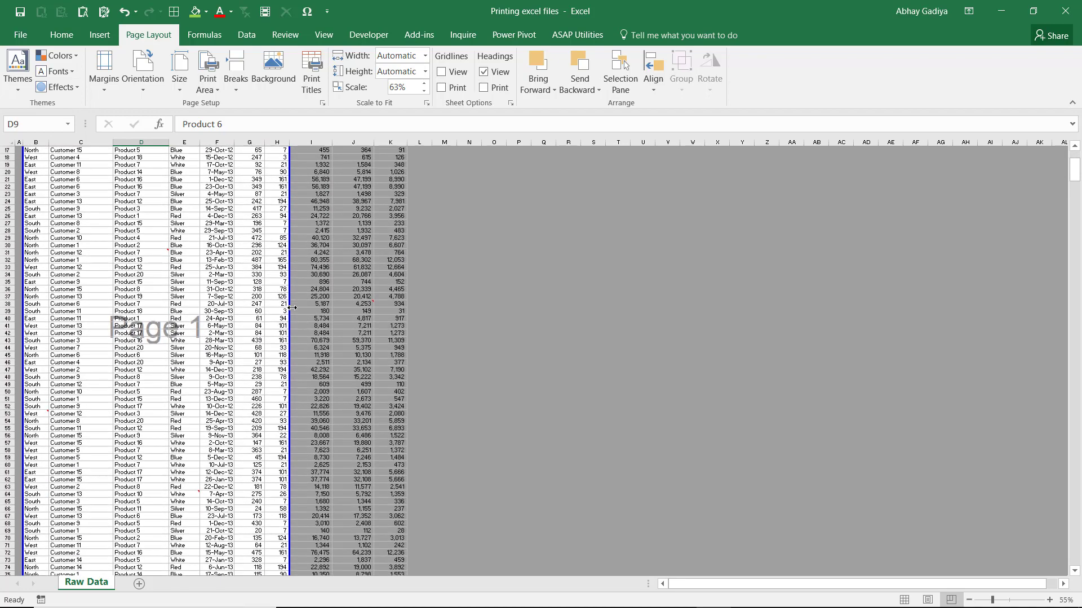
drag(291, 304, 405, 309)
Step: Move the first horizontal page break up so that page 1 ends after row 80
scroll(314, 362, down, 7)
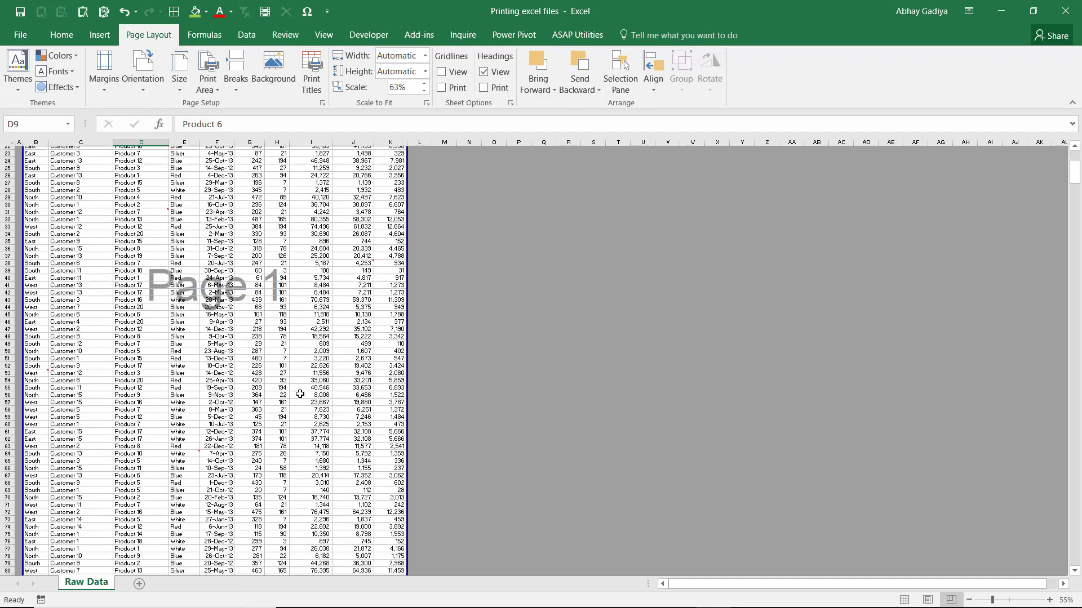
scroll(300, 393, down, 6)
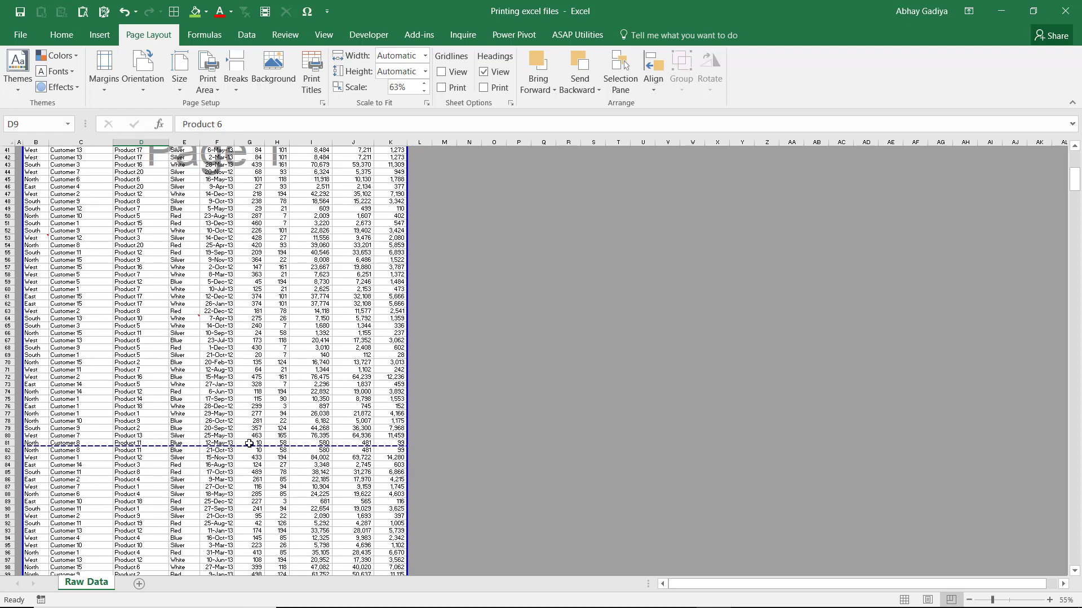
mouse_move(244, 445)
mouse_down()
mouse_move(247, 422)
mouse_move(251, 454)
mouse_move(251, 440)
mouse_up()
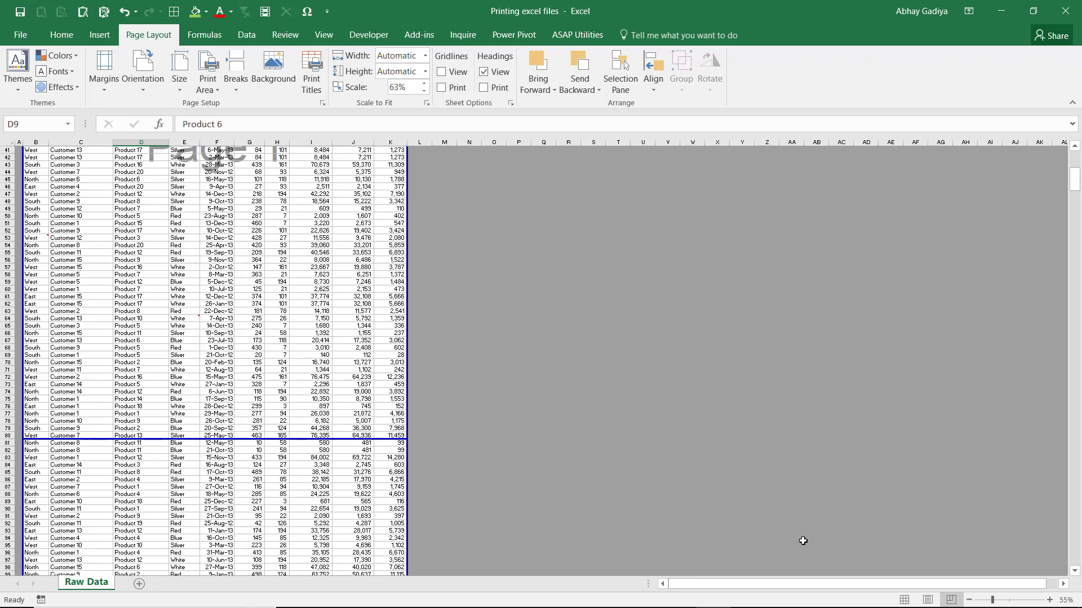
Step: Return the Raw Data sheet from Page Break Preview to Normal view
ctrl+scroll(569, 444, up, 1)
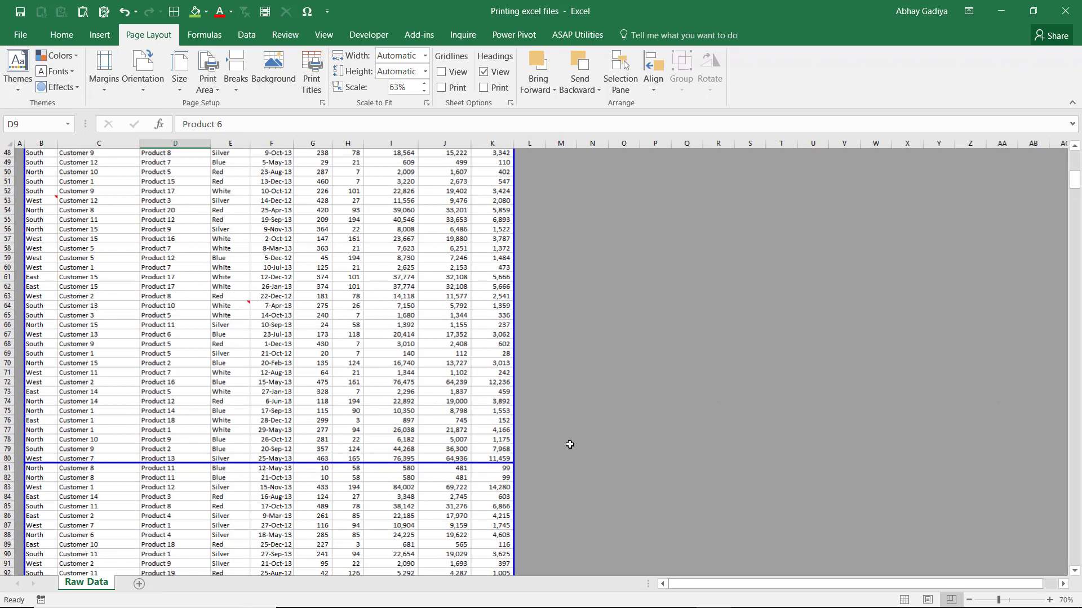
ctrl+scroll(569, 444, up, 1)
scroll(448, 429, up, 3)
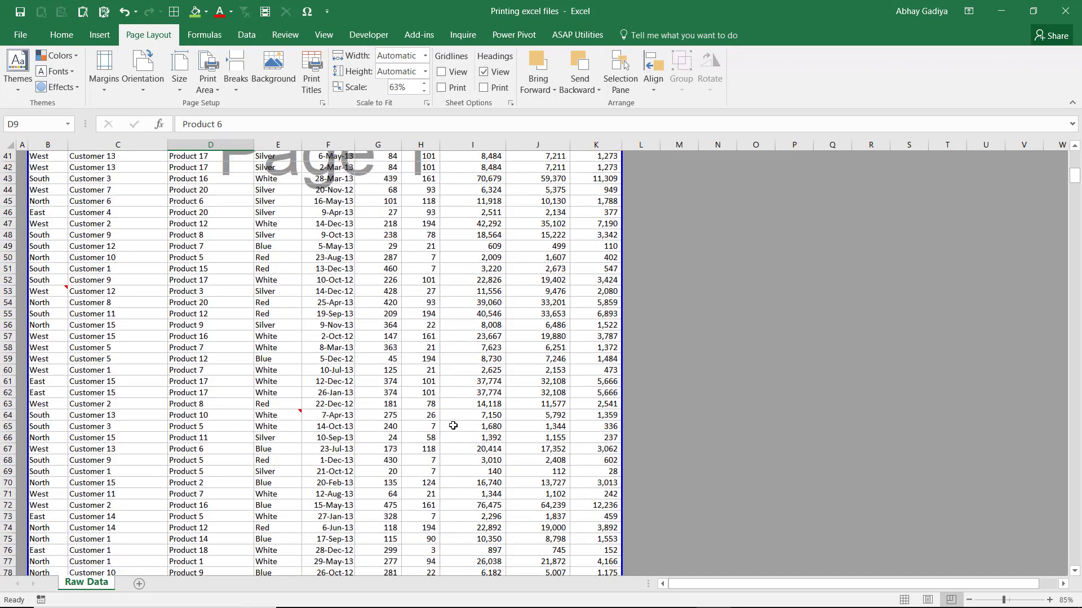
scroll(452, 425, up, 7)
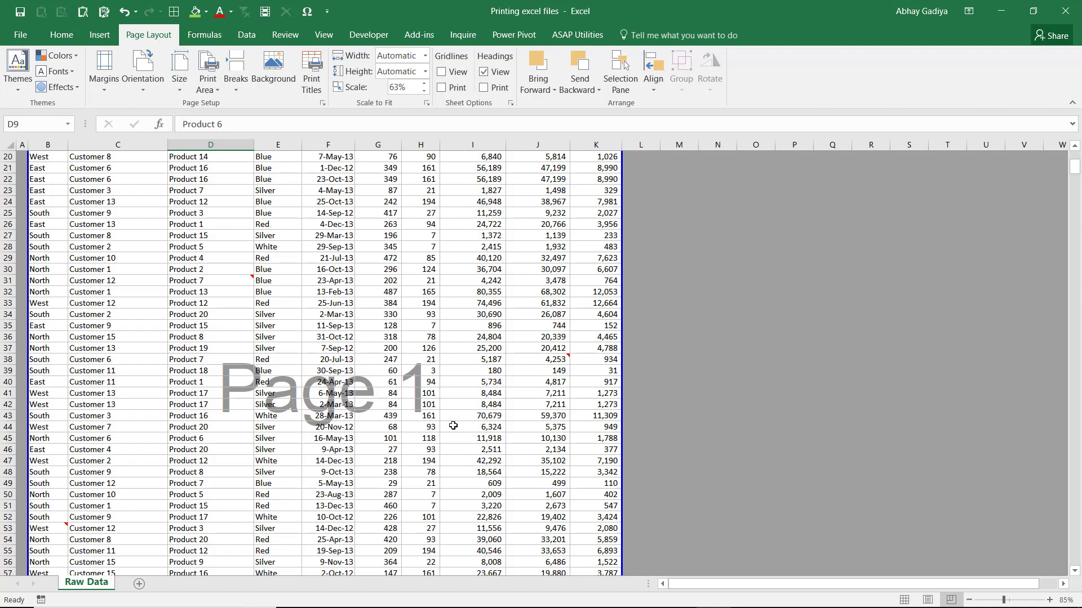
click(912, 607)
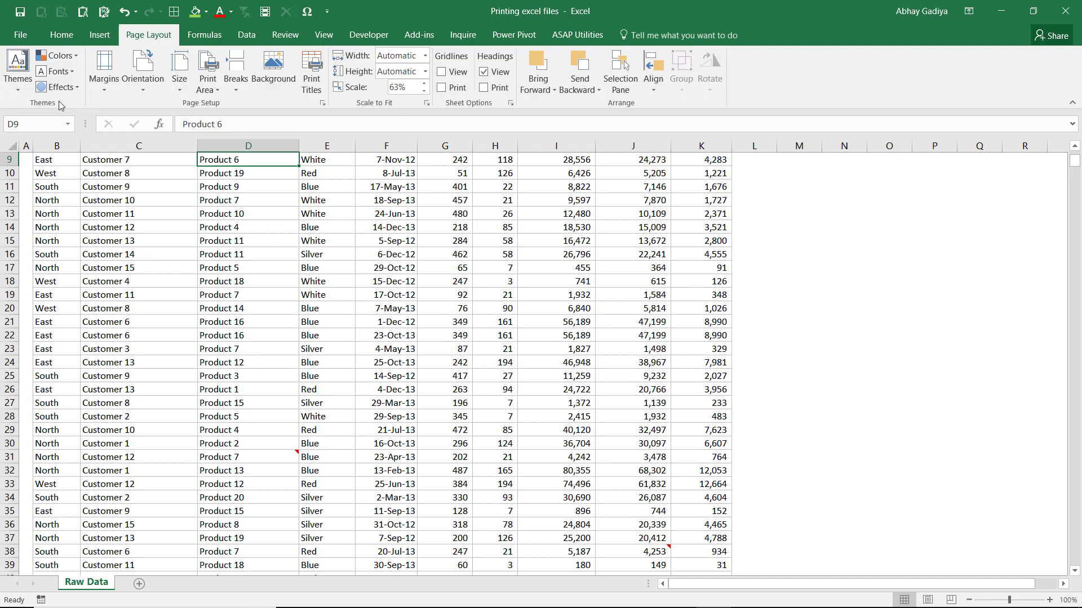
Step: Turn off Show page breaks for the Raw Data worksheet in the advanced Excel options
click(24, 39)
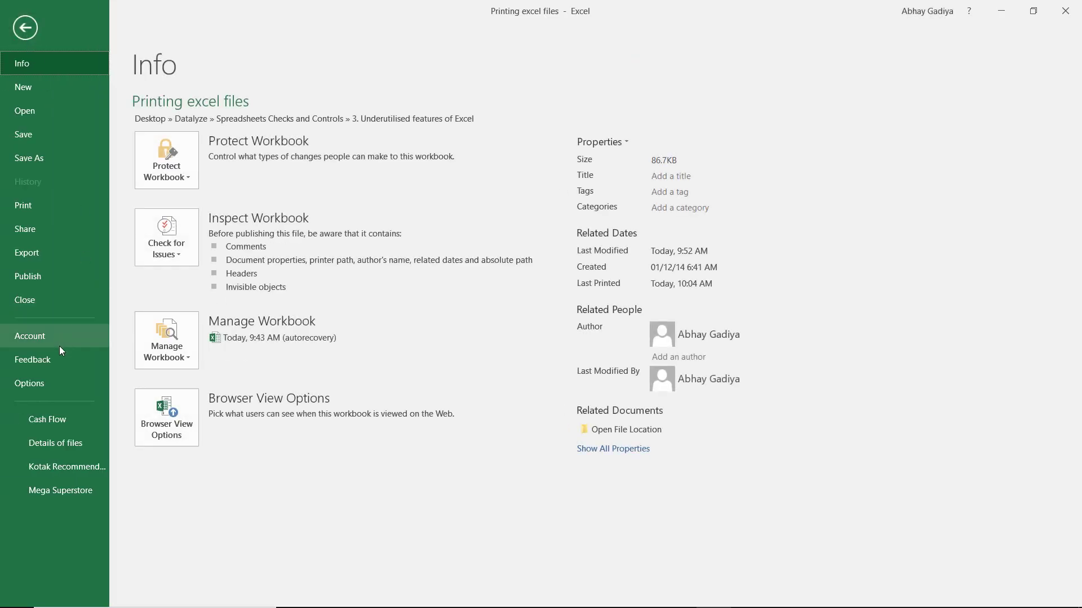
key(Escape)
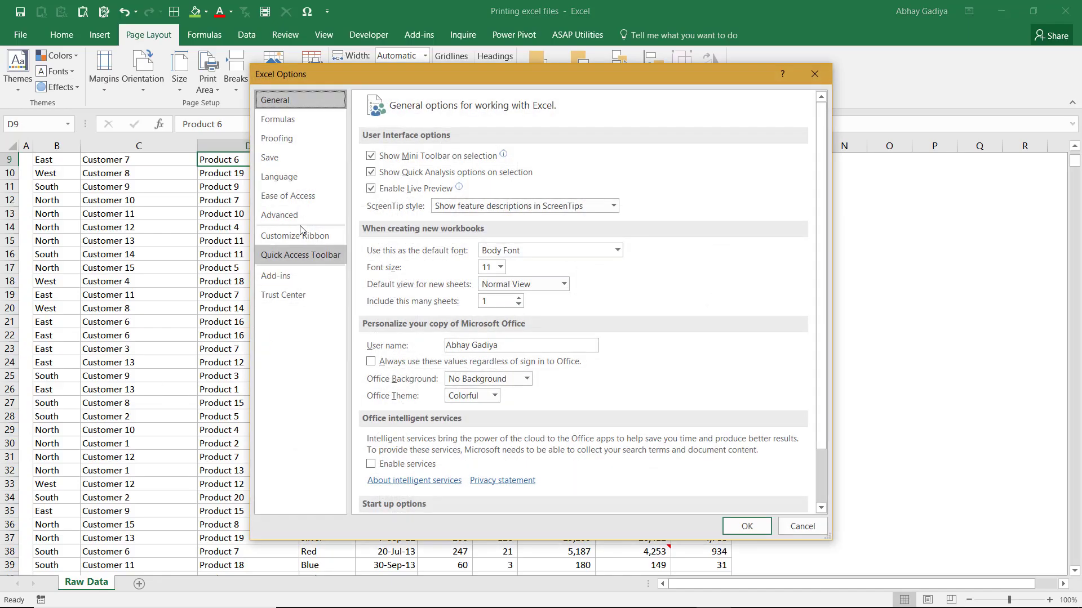
click(300, 213)
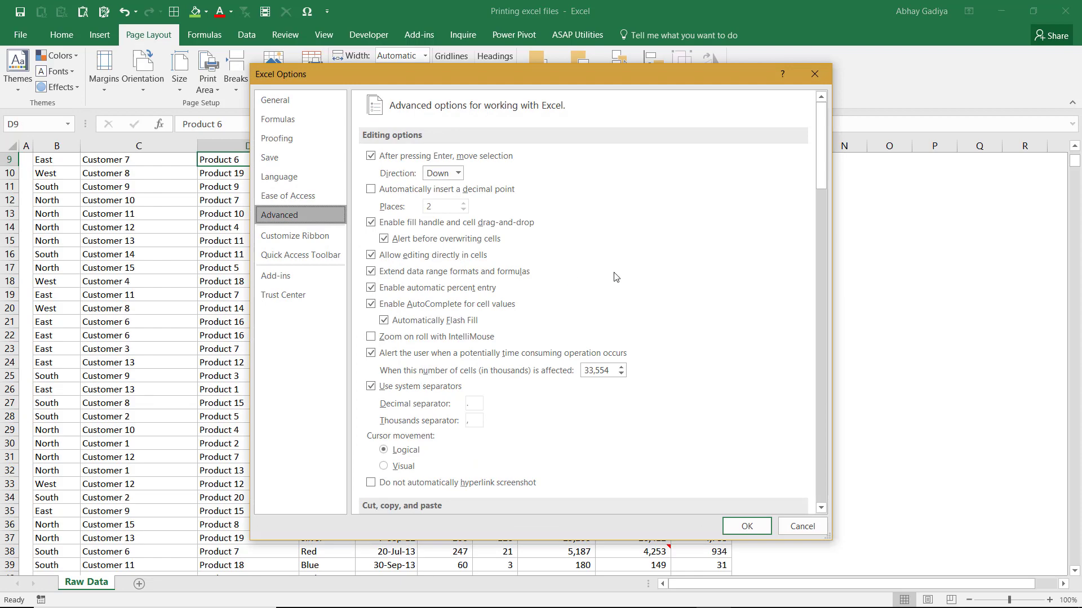
key(alt+k)
scroll(619, 270, down, 2)
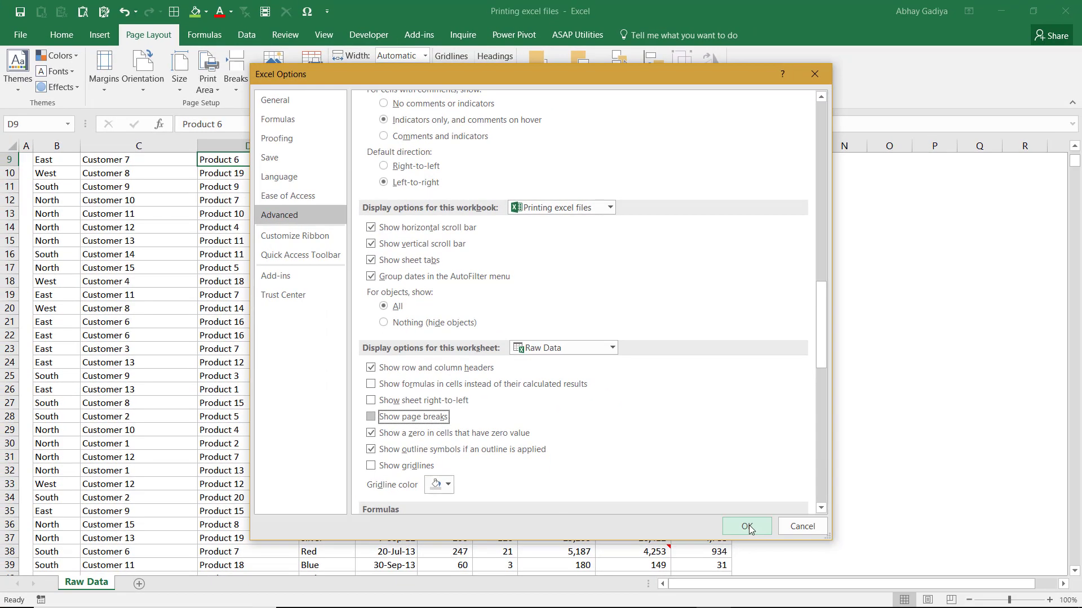
click(747, 526)
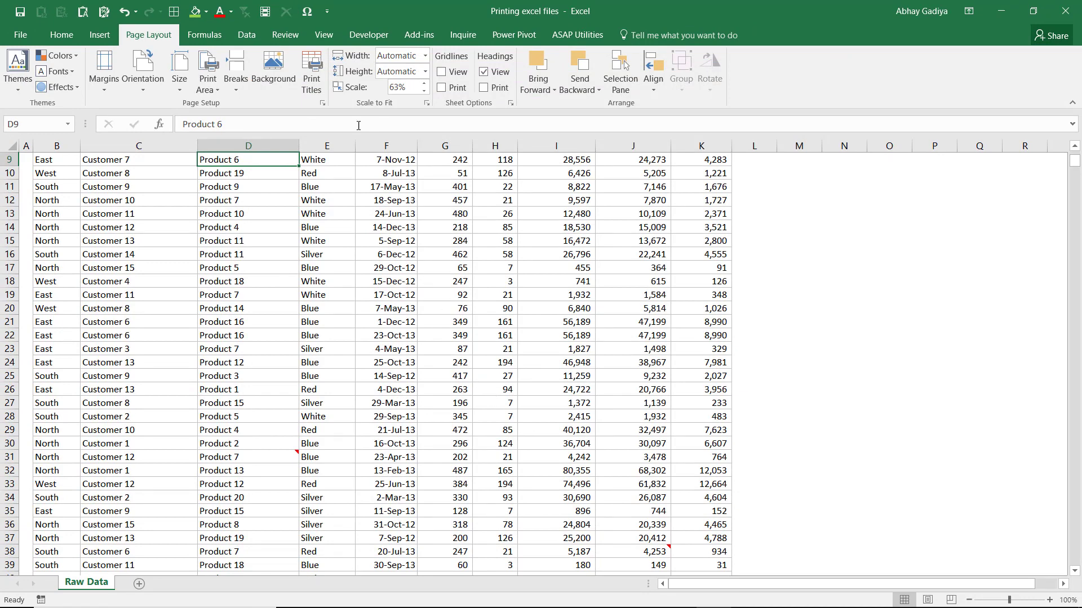
Step: Set the page scaling in Page Setup to fit 1 page wide by 1 tall
click(325, 102)
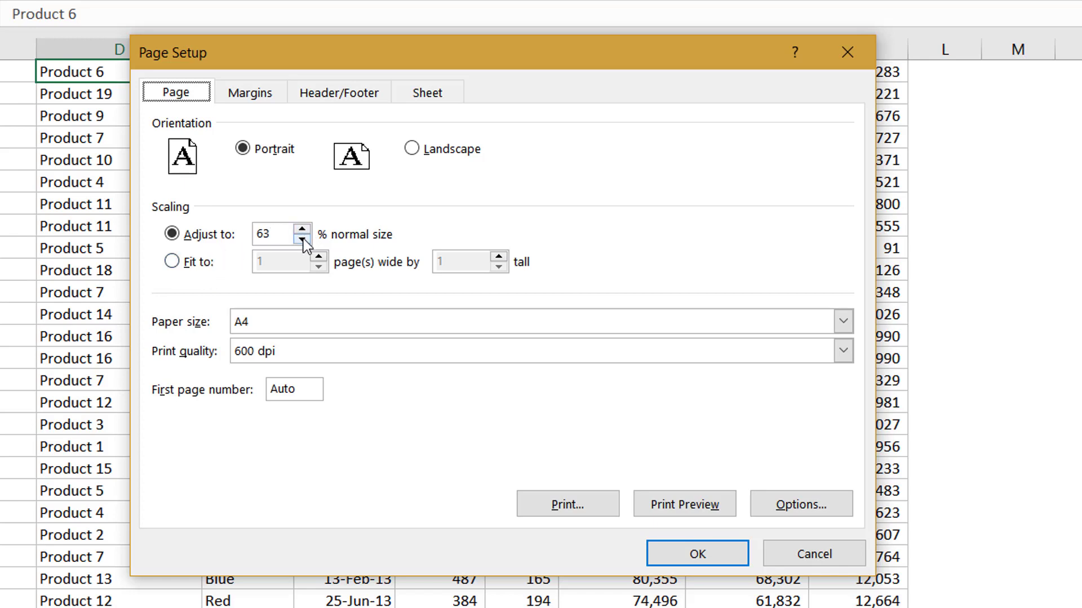
click(185, 266)
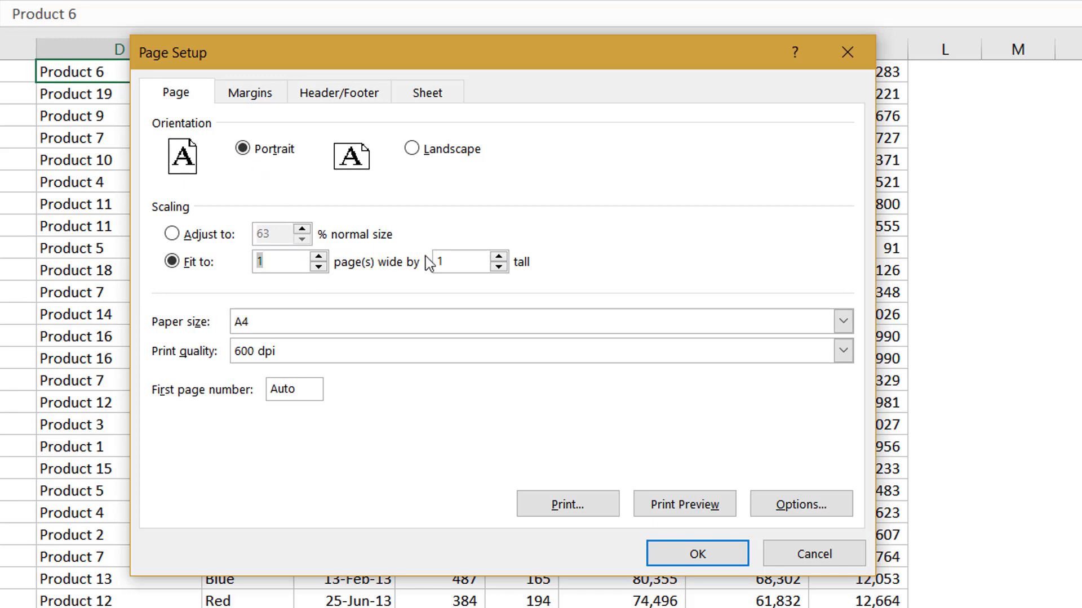
click(477, 261)
Step: Review the available paper sizes and print quality options in Page Setup
click(298, 319)
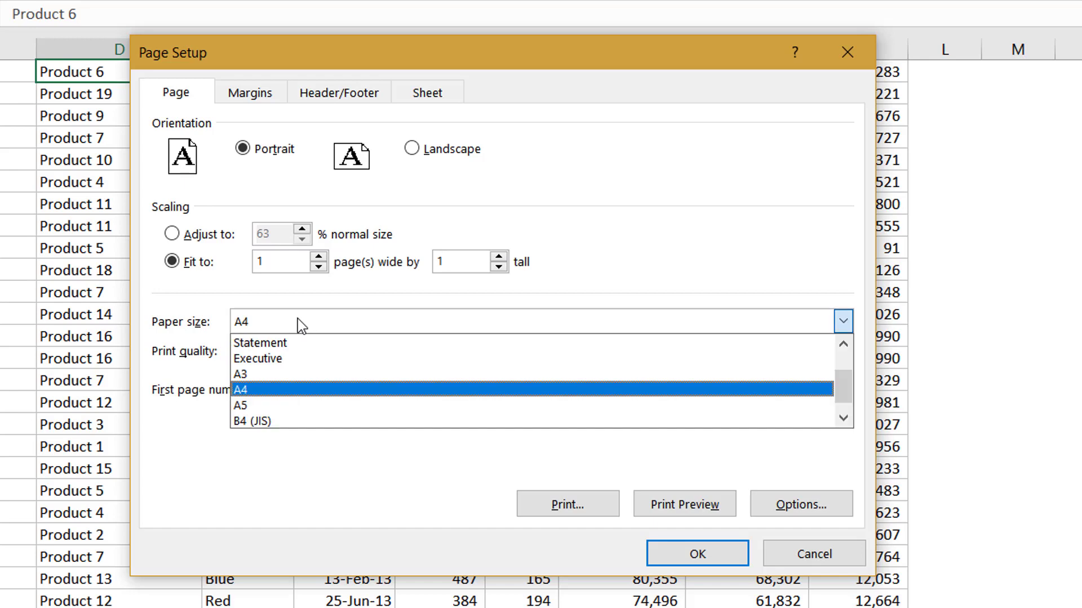
scroll(302, 381, down, 1)
scroll(304, 394, up, 2)
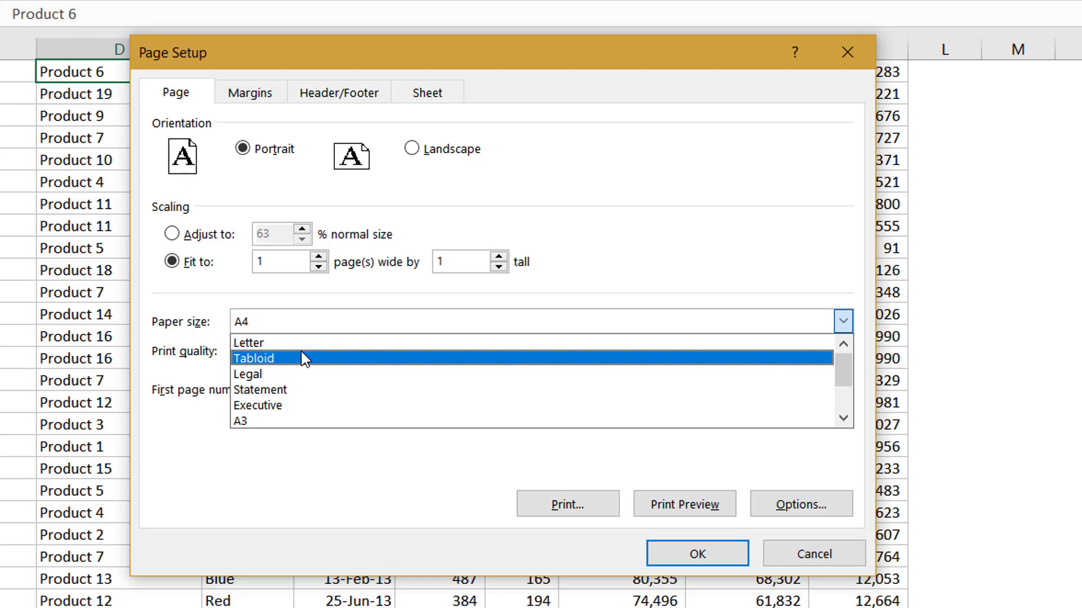
scroll(289, 403, down, 4)
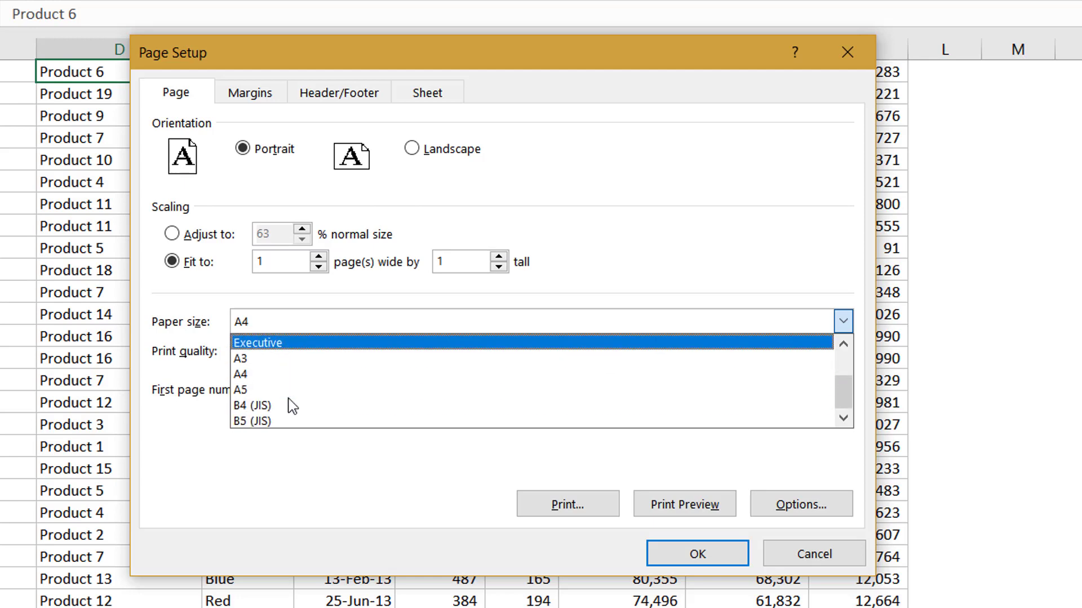
click(203, 371)
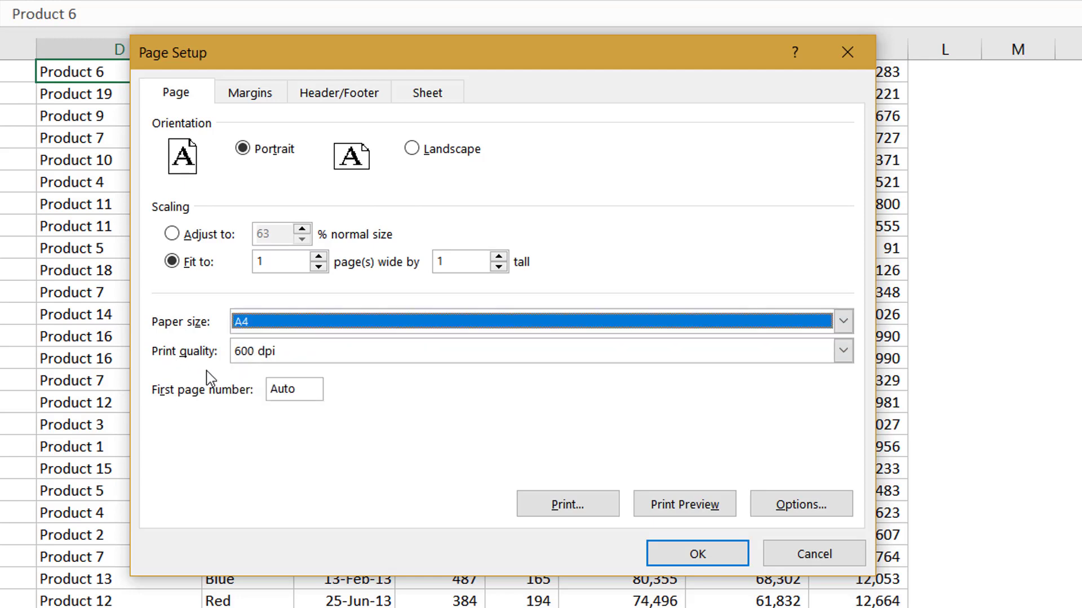
click(278, 359)
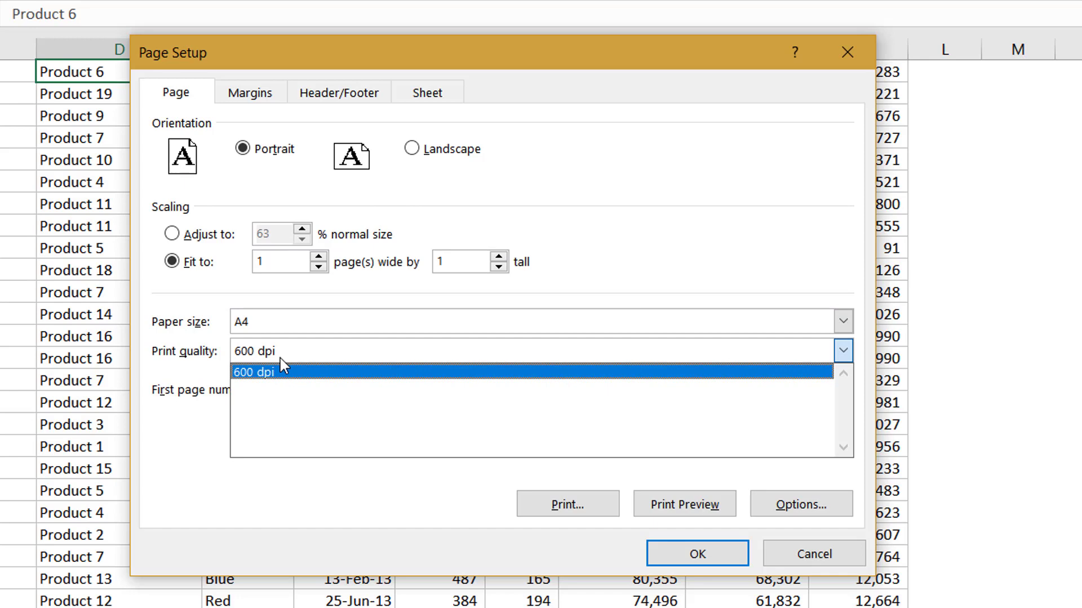
click(205, 372)
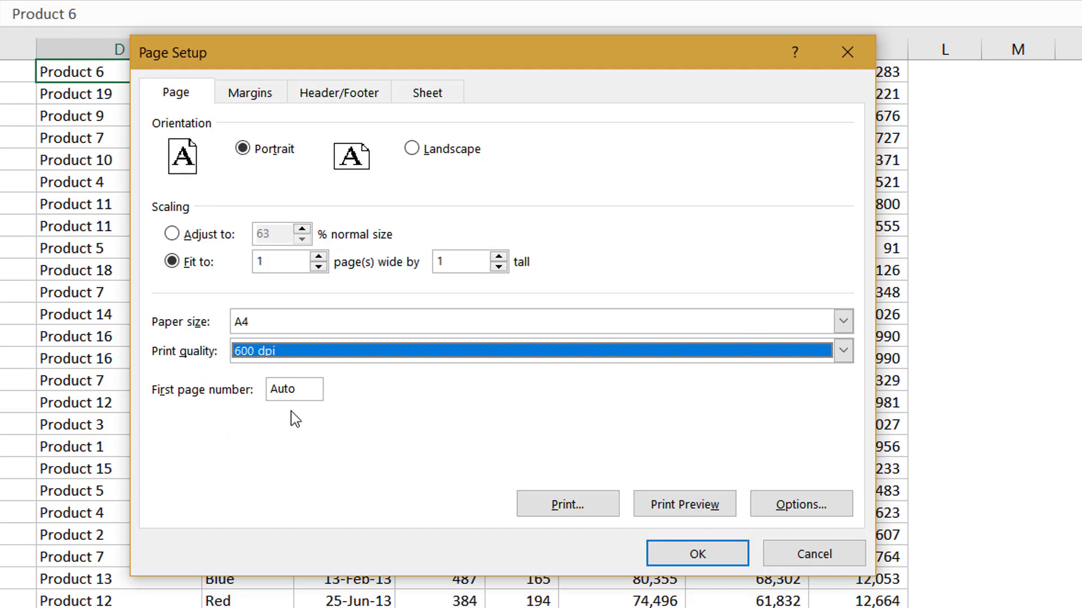
Step: Set the page margins to 0.95 on the left and 0.45 on the right
click(265, 95)
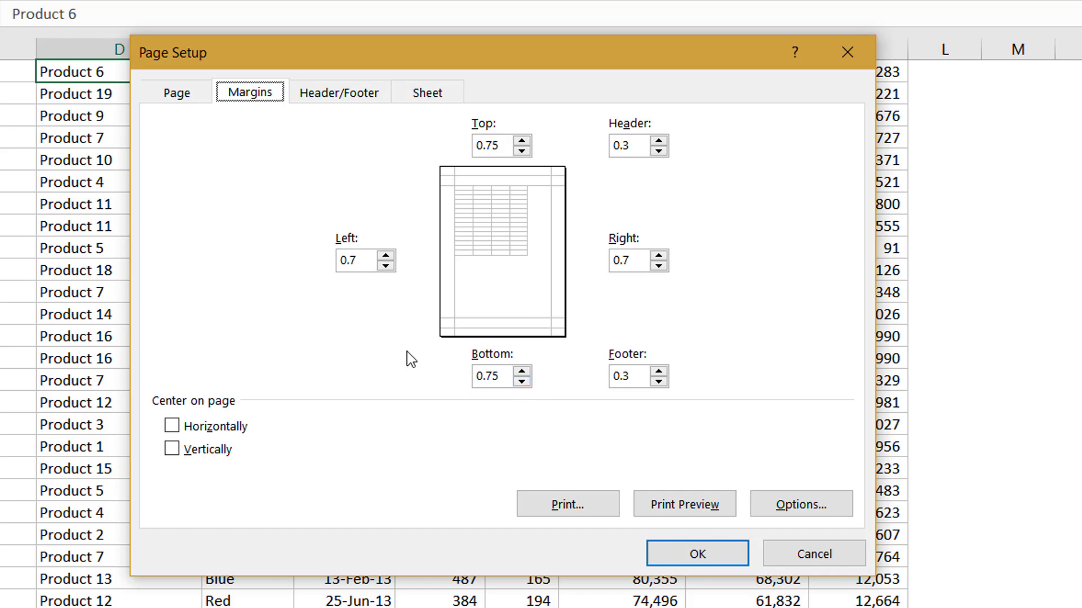
click(386, 257)
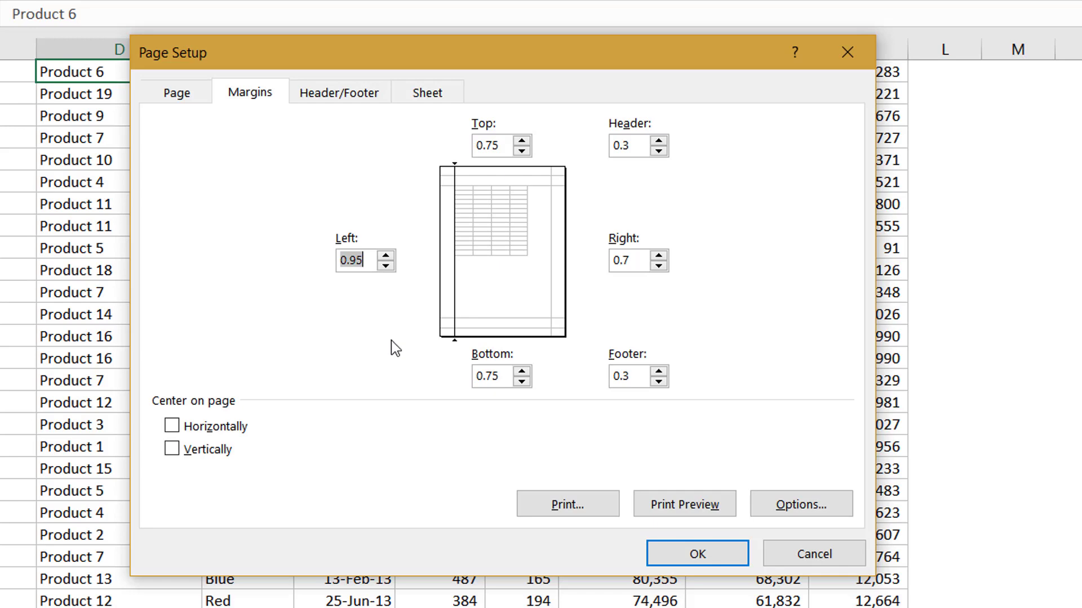
click(658, 265)
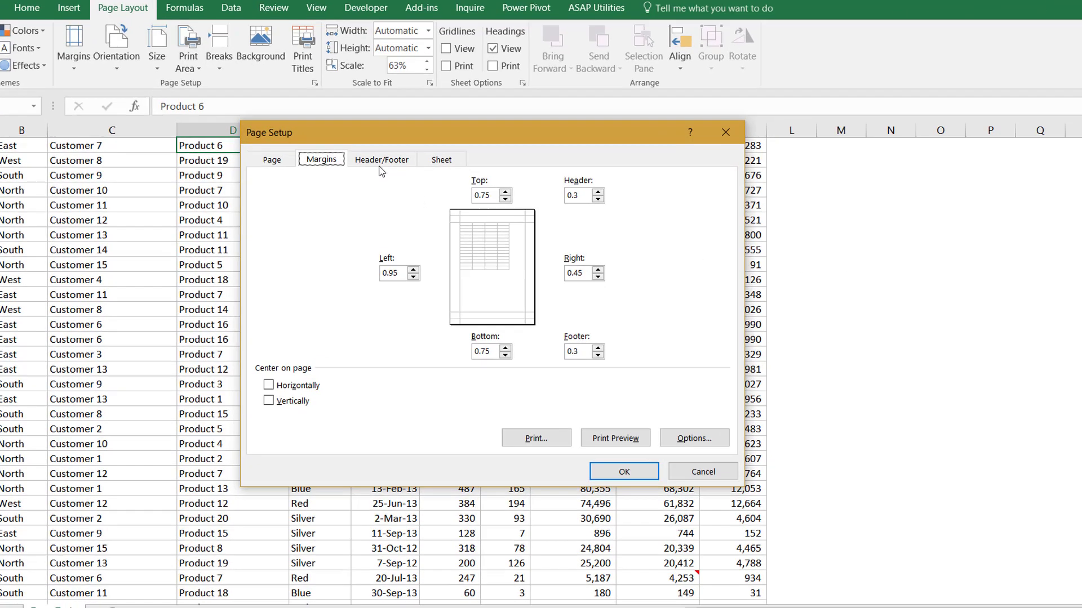
Step: Start a custom header and insert the number of pages code &[Pages] in its right section
click(381, 160)
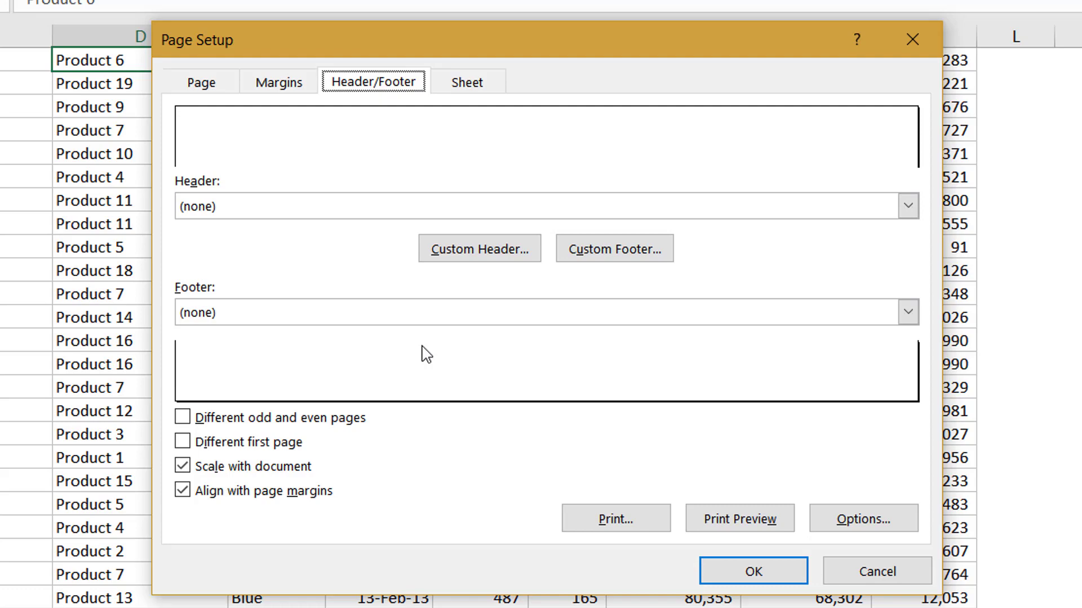
click(490, 260)
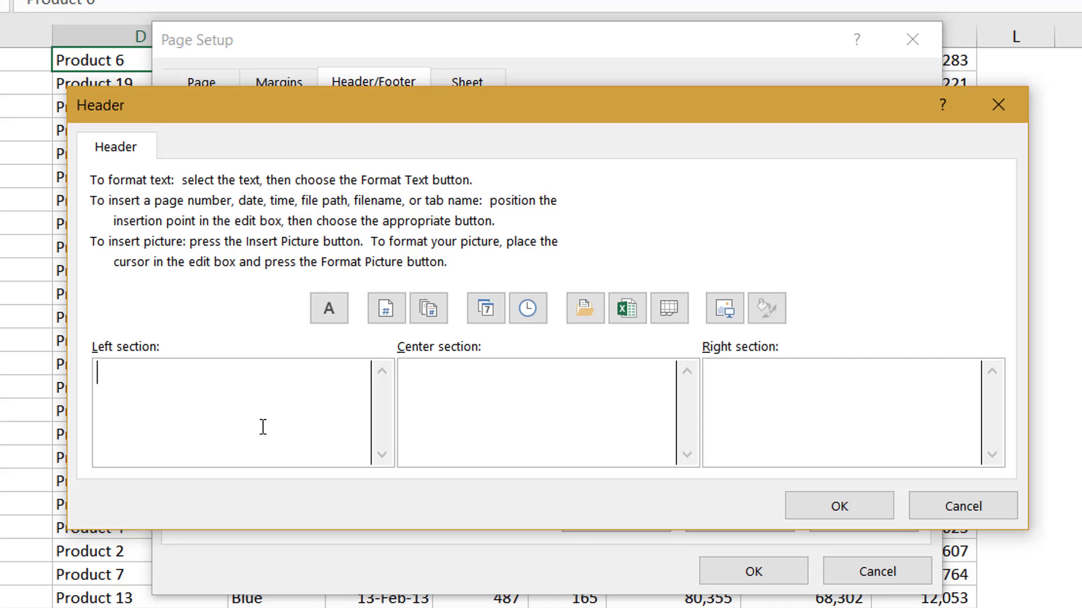
click(467, 398)
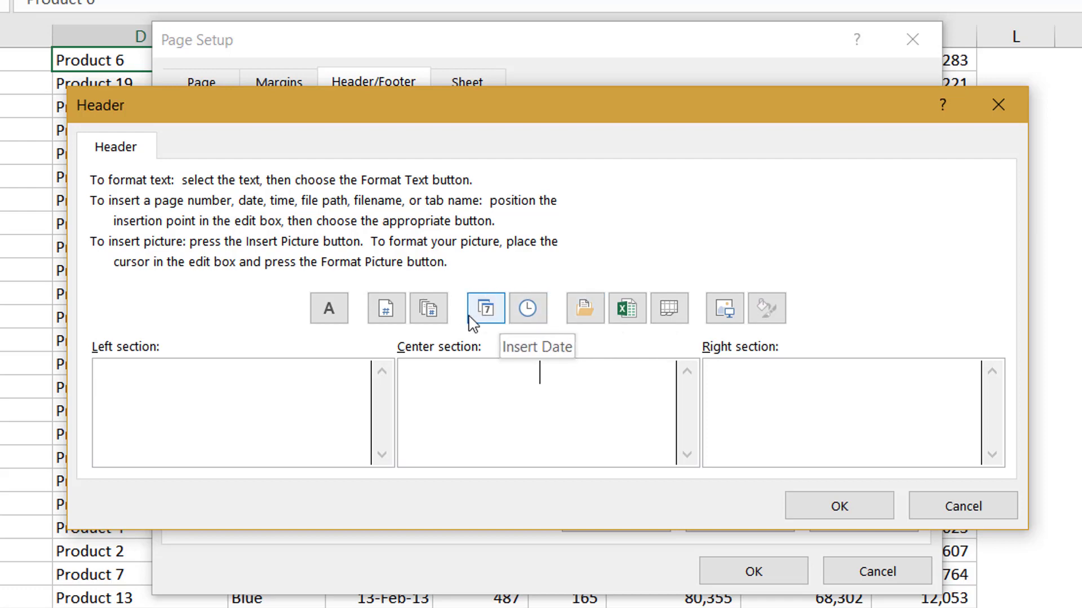
click(775, 377)
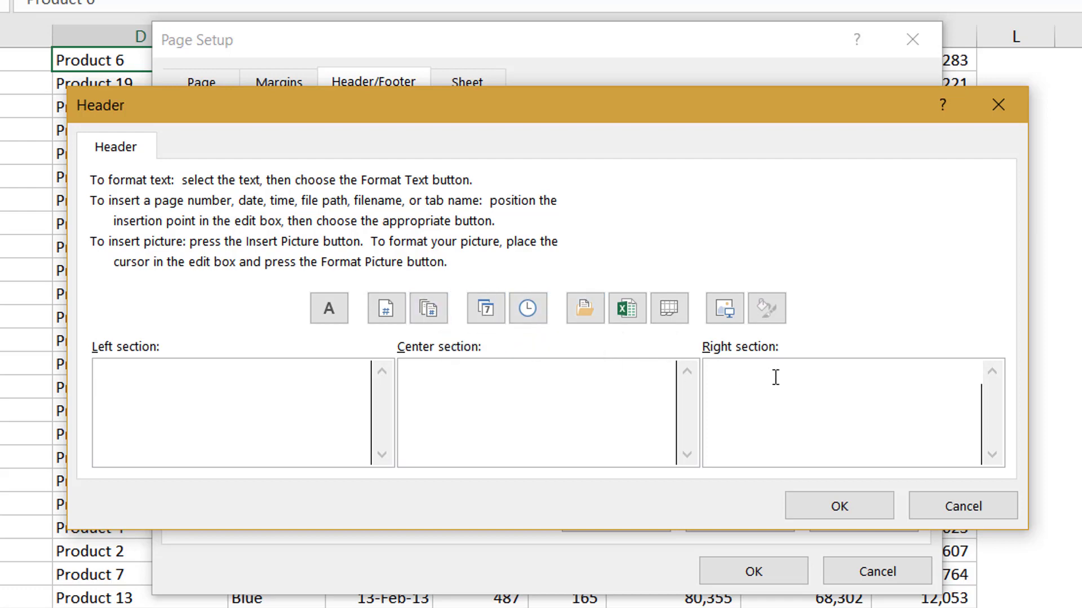
click(427, 313)
Step: Insert the file name code &[File] in the header's center section and check its font options
click(516, 382)
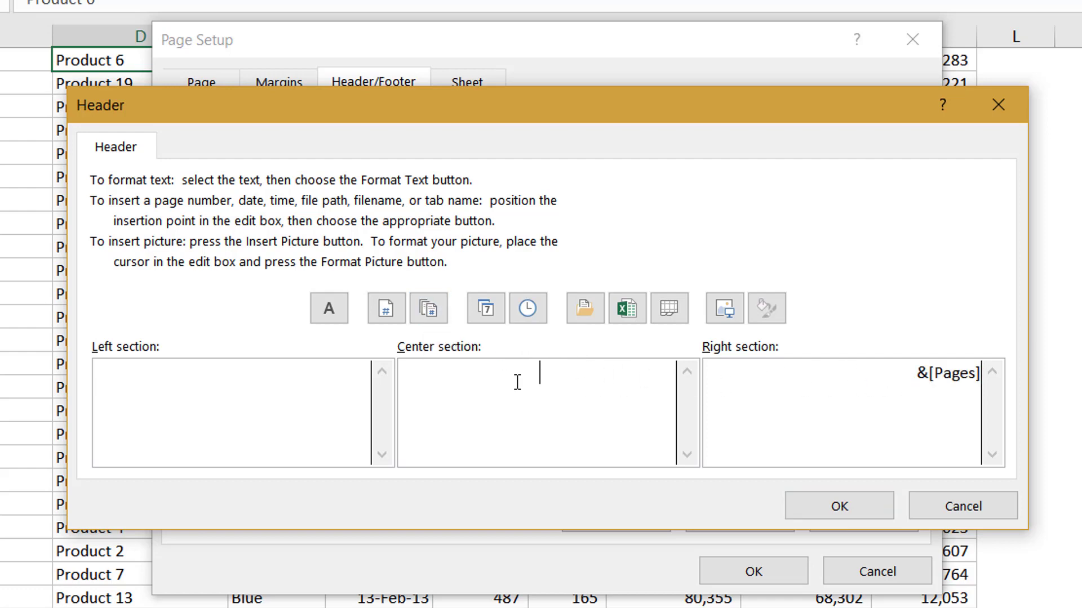
click(628, 309)
drag(580, 382, 516, 381)
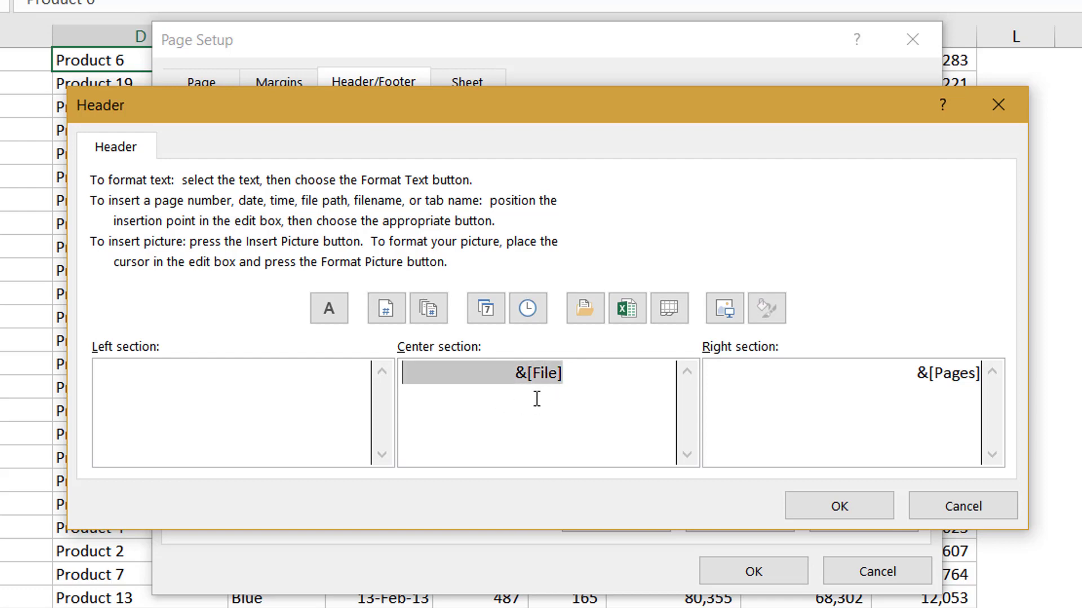
click(334, 312)
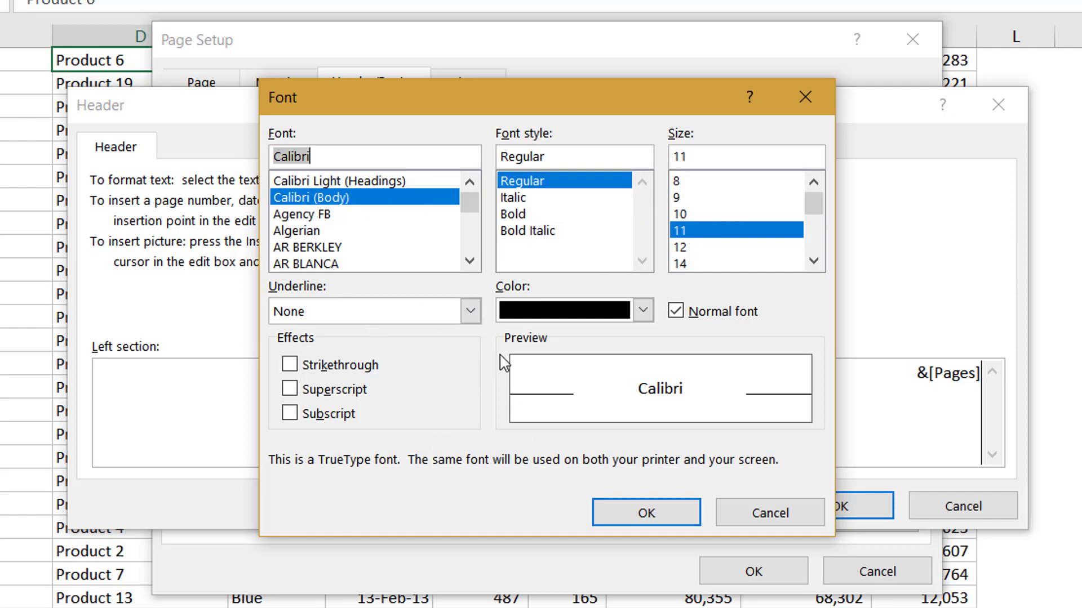
click(618, 512)
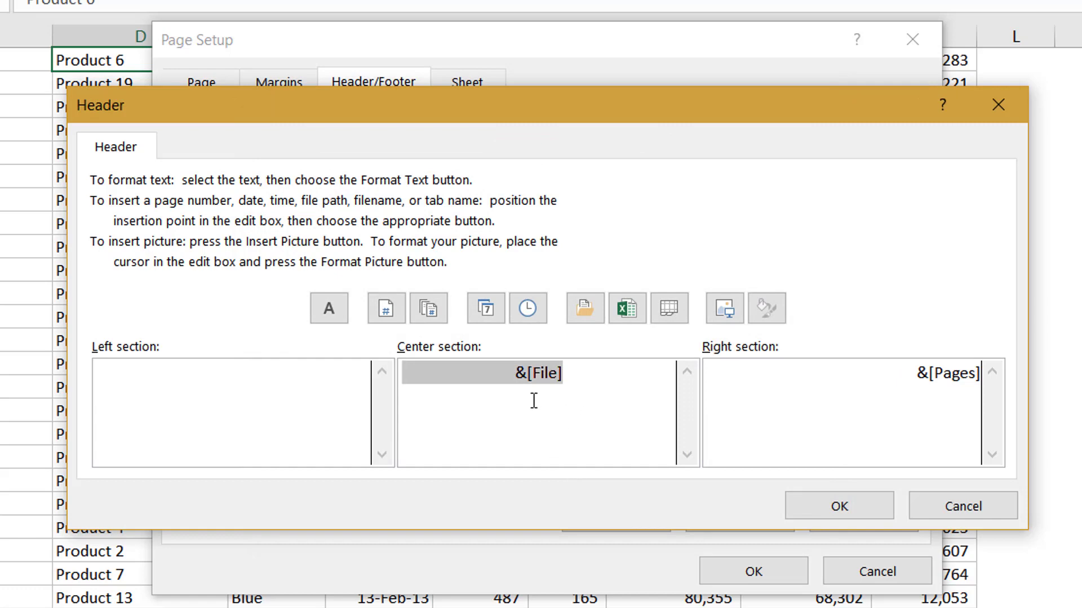
Step: Add a | separator and the sheet name code &[Tab] after the file name in the center section, and apply the header
click(606, 379)
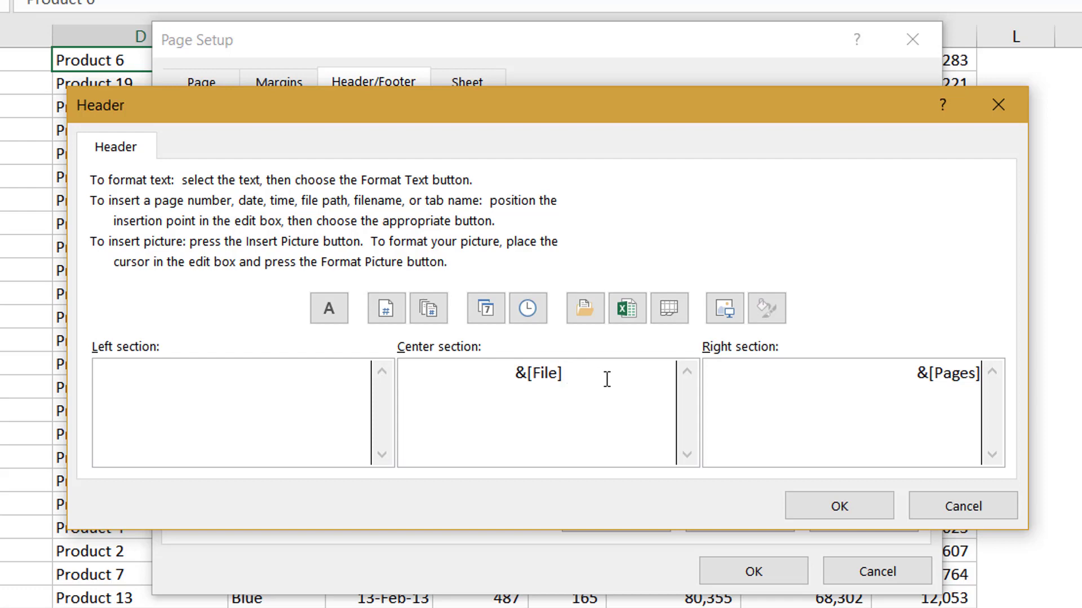
text(|)
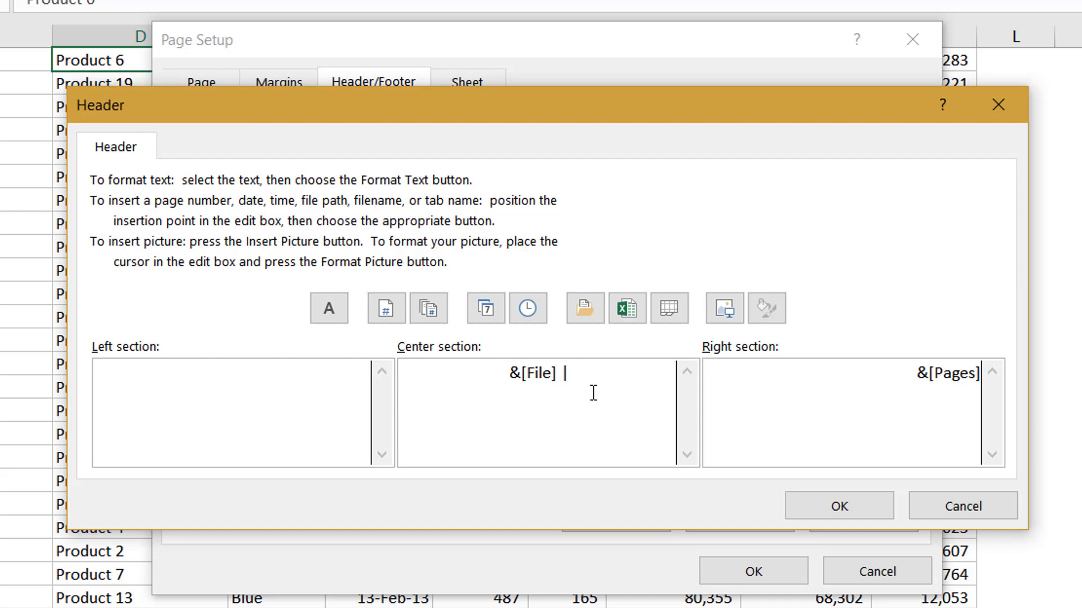
click(668, 308)
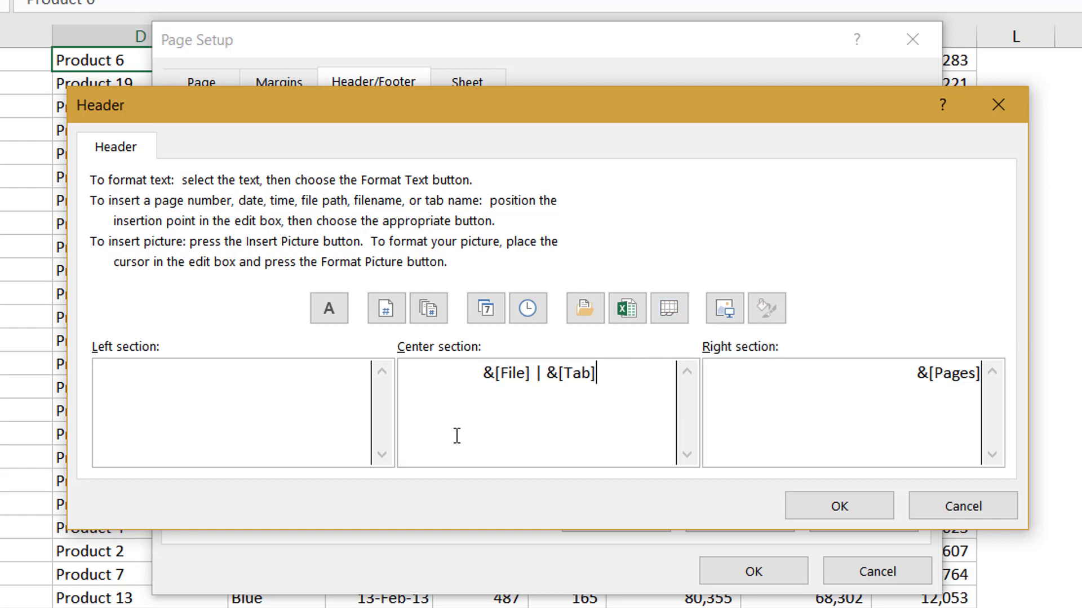
click(839, 505)
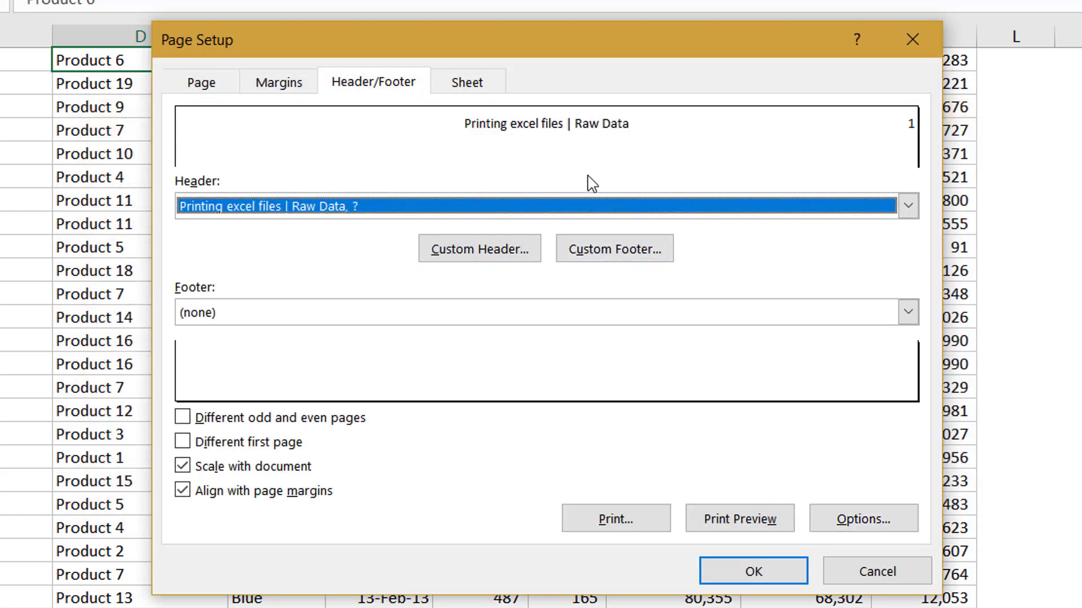
Step: Review the preset header choices and the custom footer's sections and insertable elements
click(735, 210)
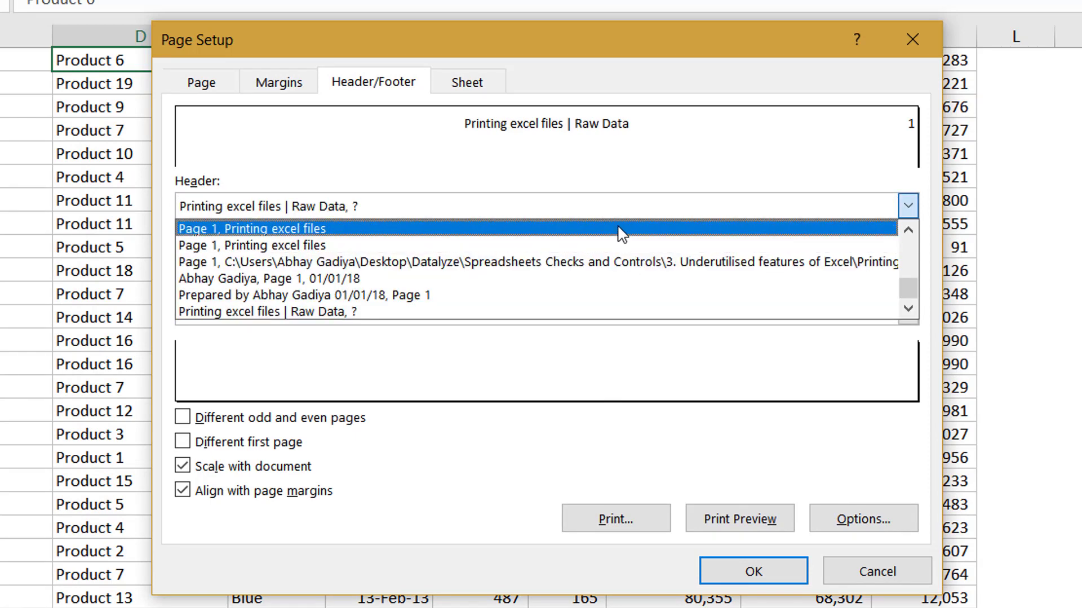
click(718, 185)
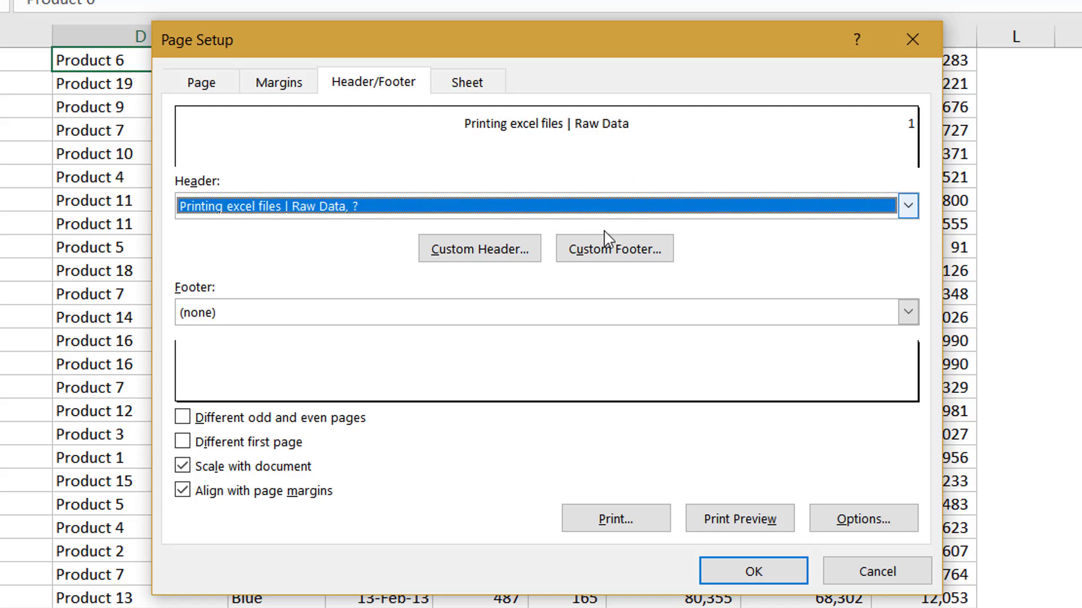
click(624, 258)
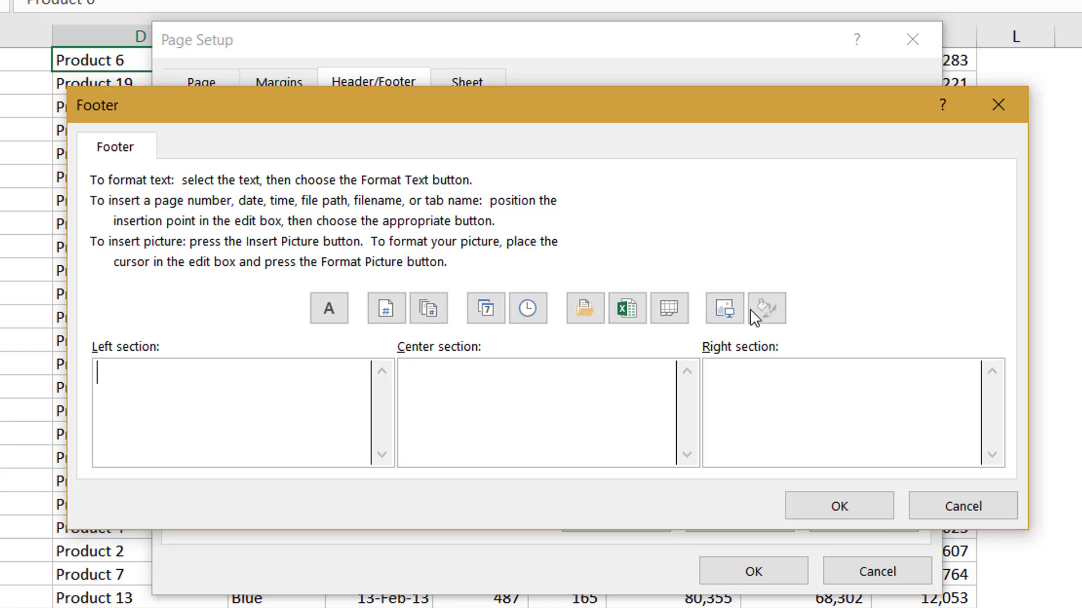
click(858, 510)
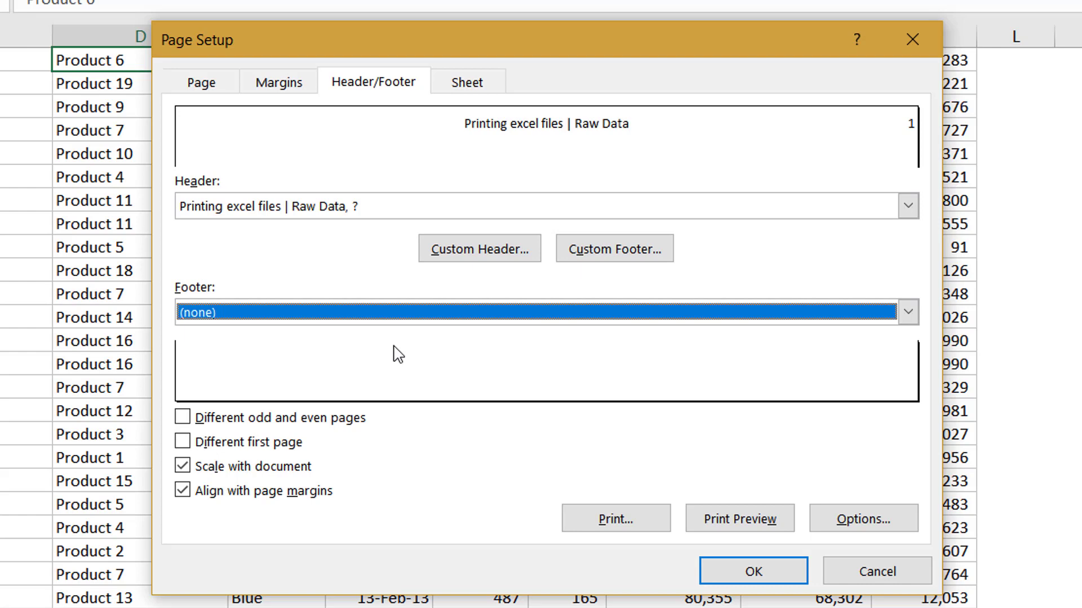
Step: Enable different odd and even pages and check the separate odd and even page headers
click(288, 419)
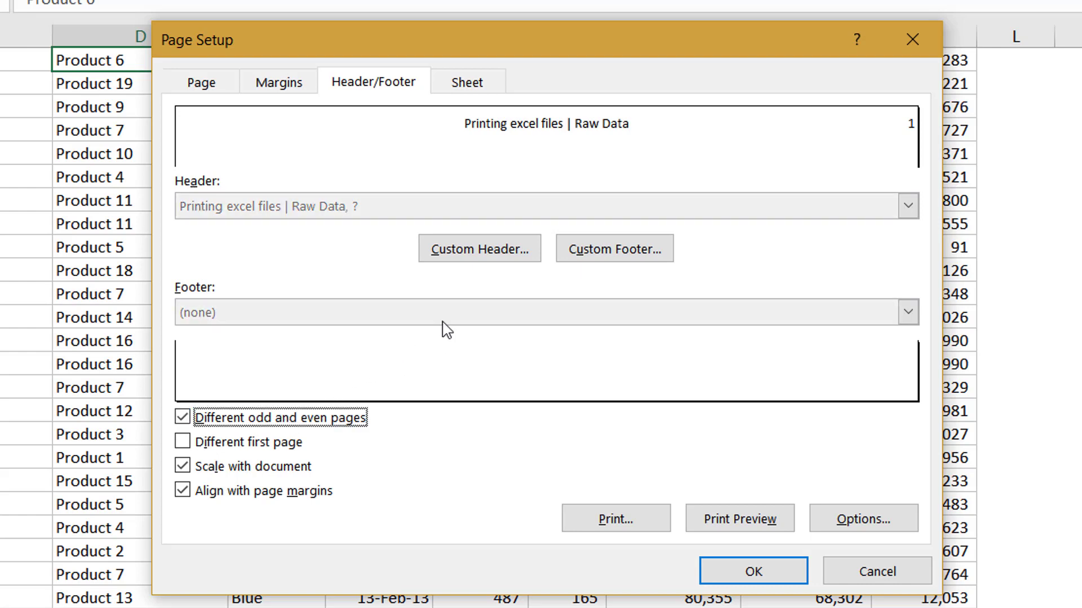
click(472, 254)
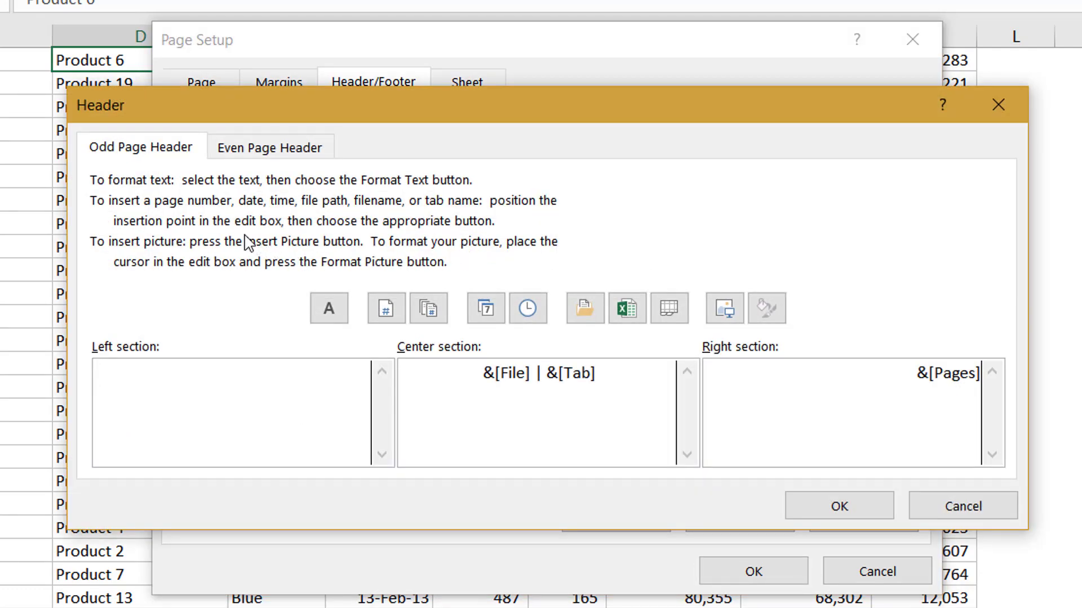
click(284, 155)
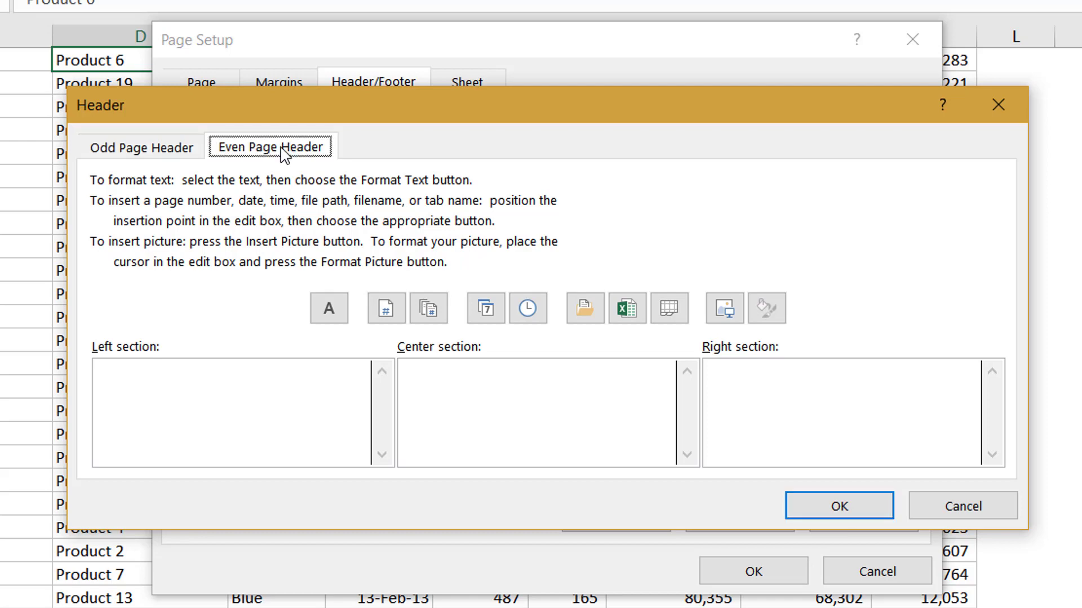
click(147, 158)
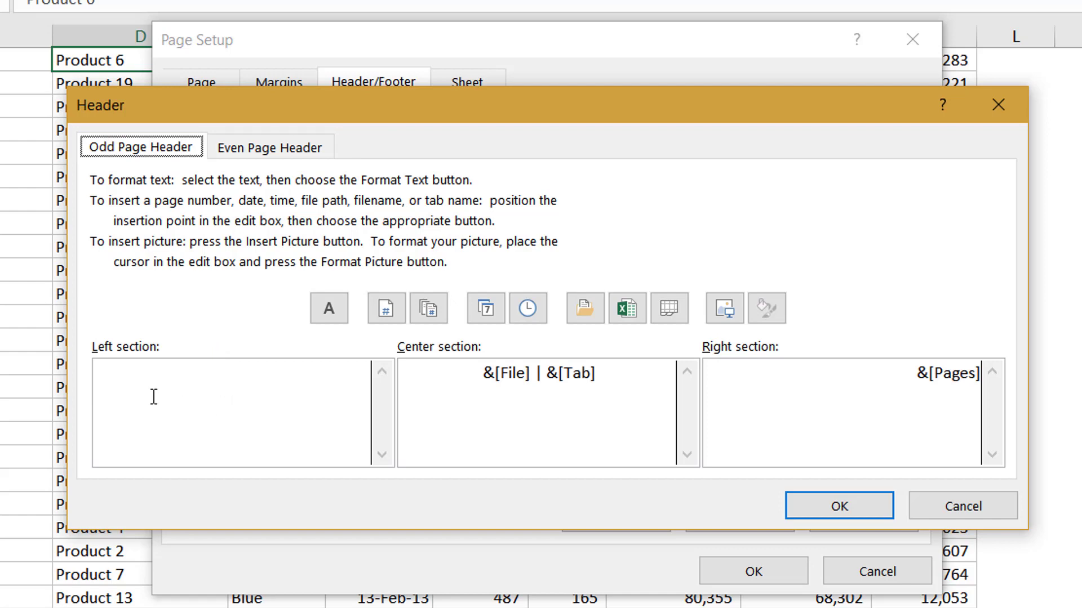
click(249, 147)
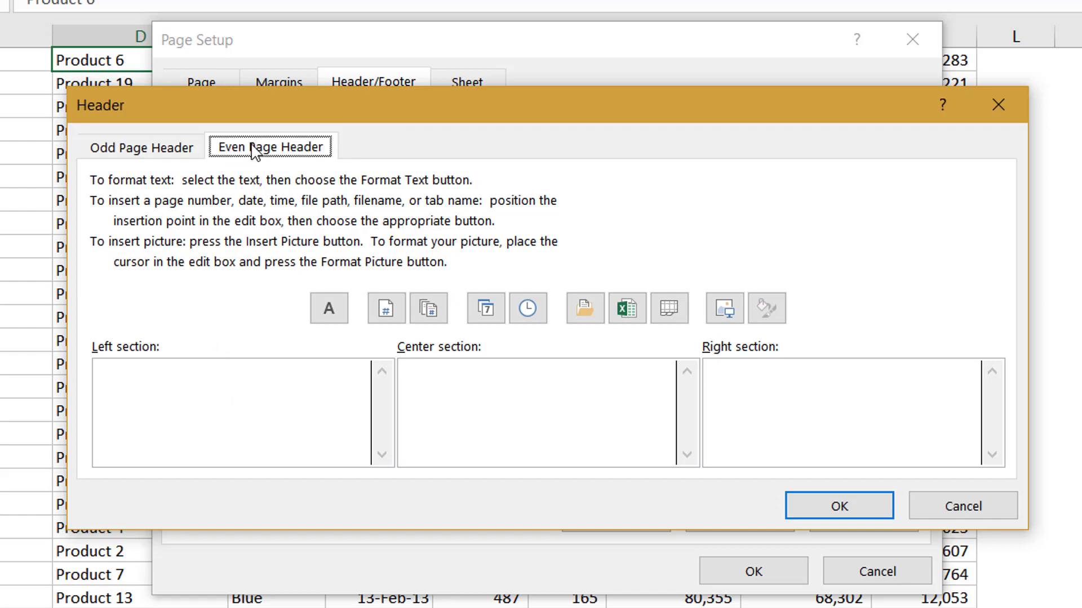
click(873, 507)
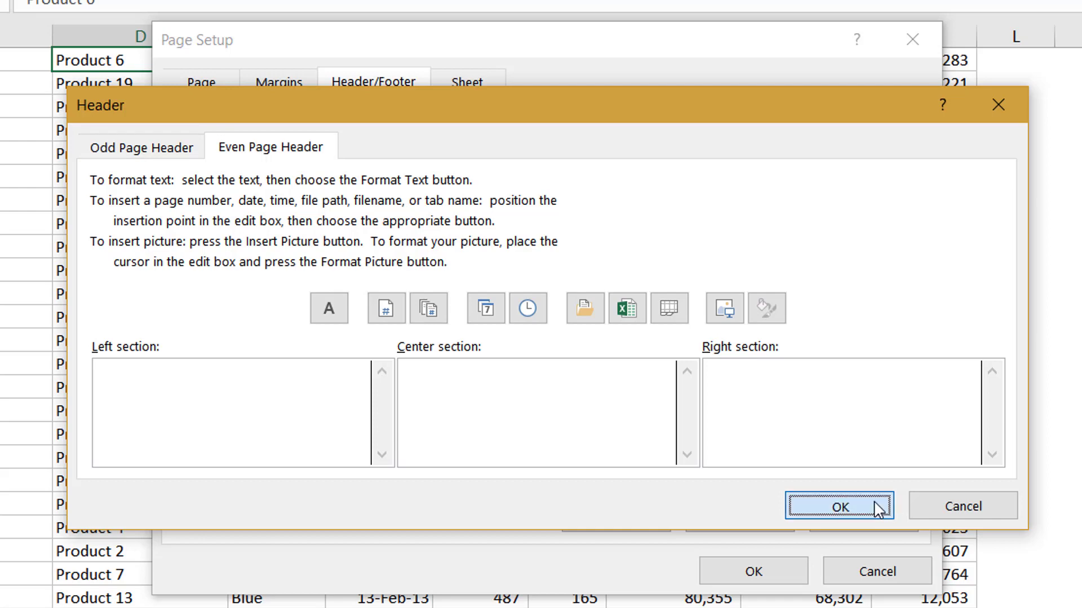
Step: Review the separate odd and even page footers
click(570, 247)
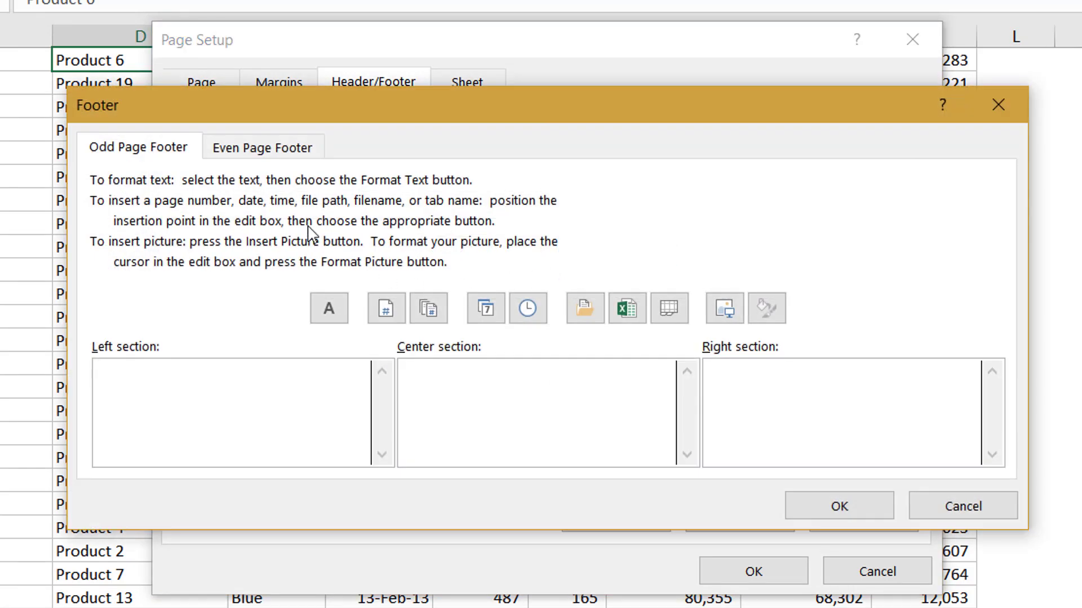
click(294, 151)
click(193, 150)
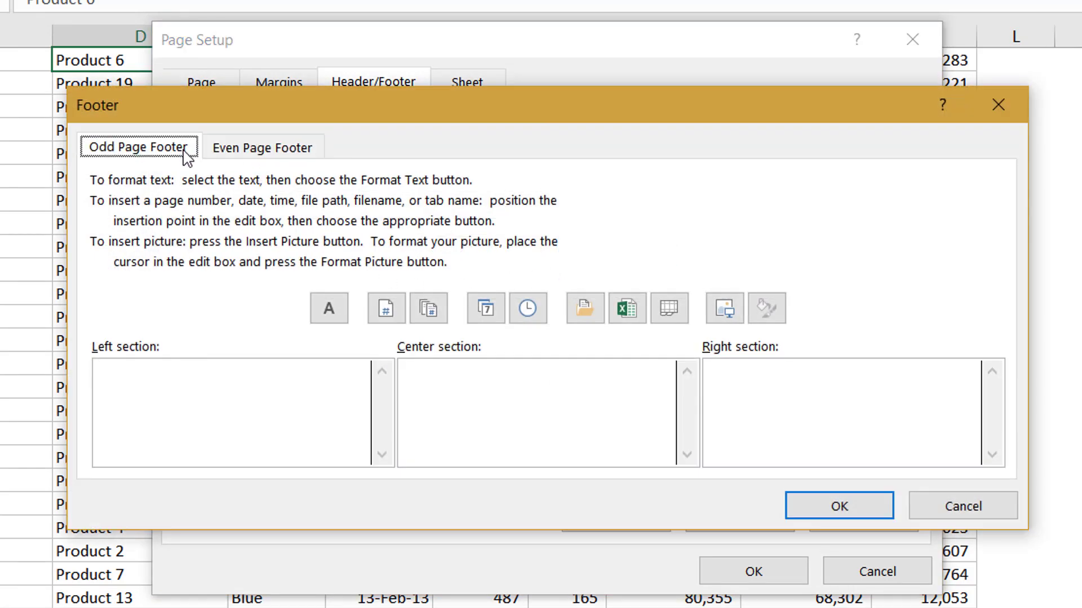
click(840, 507)
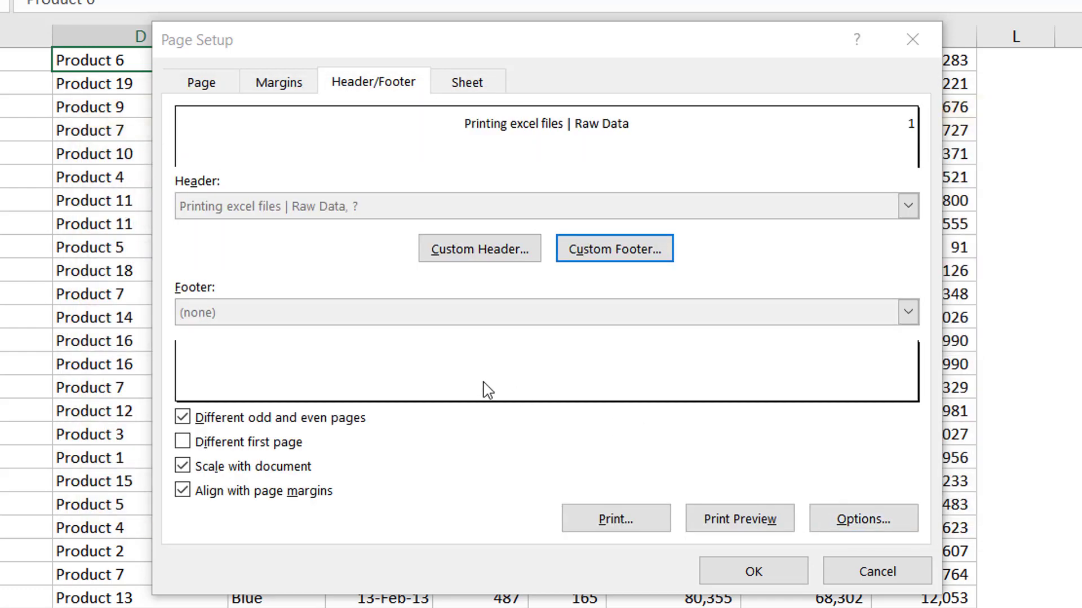
Step: Enable a different first page and check the separate first page header
click(287, 443)
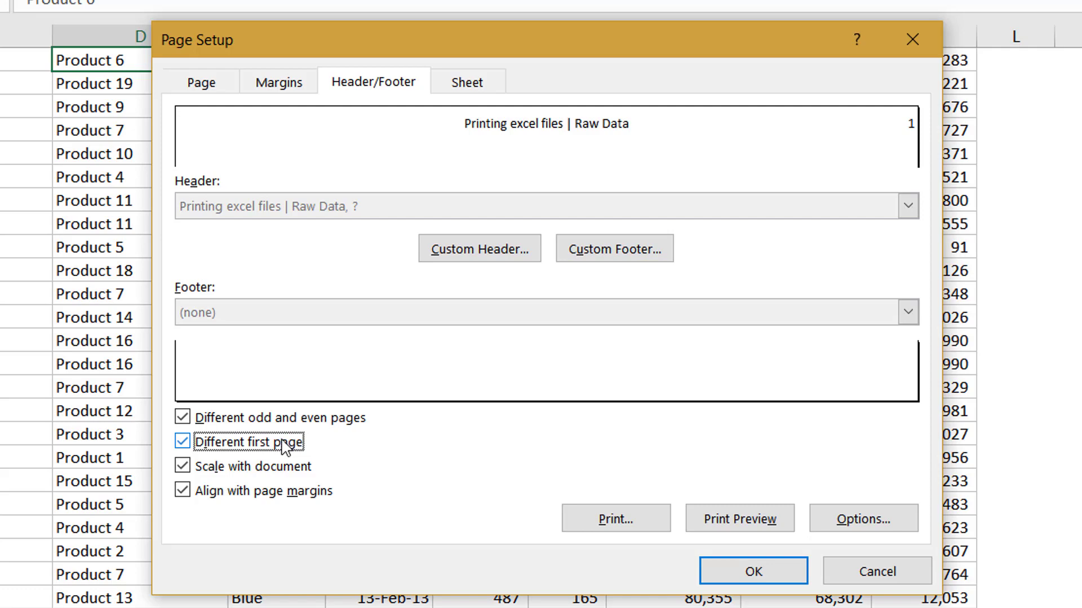
click(489, 264)
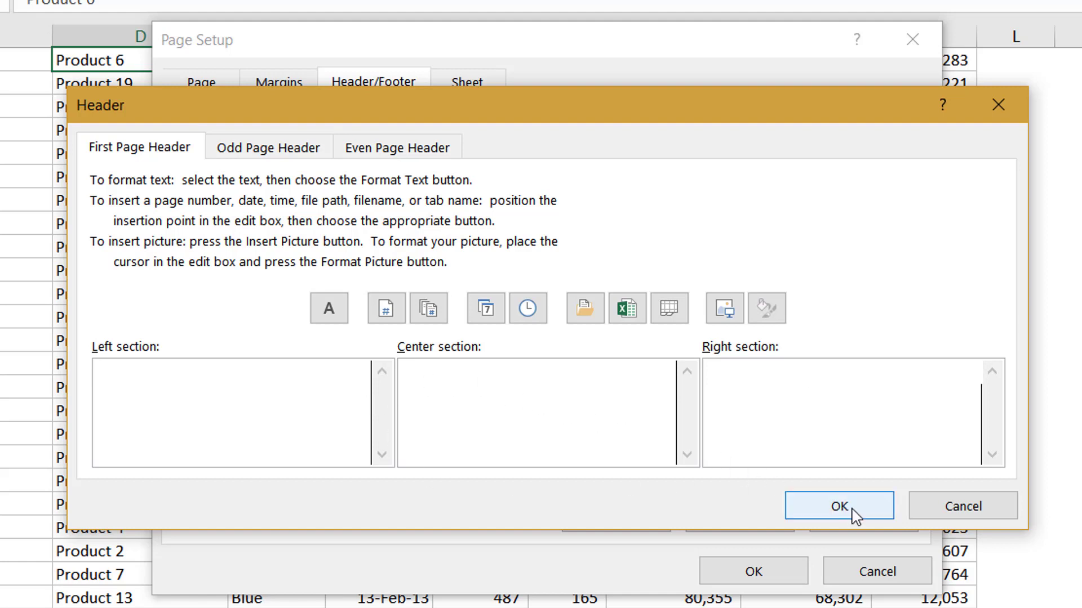
click(876, 510)
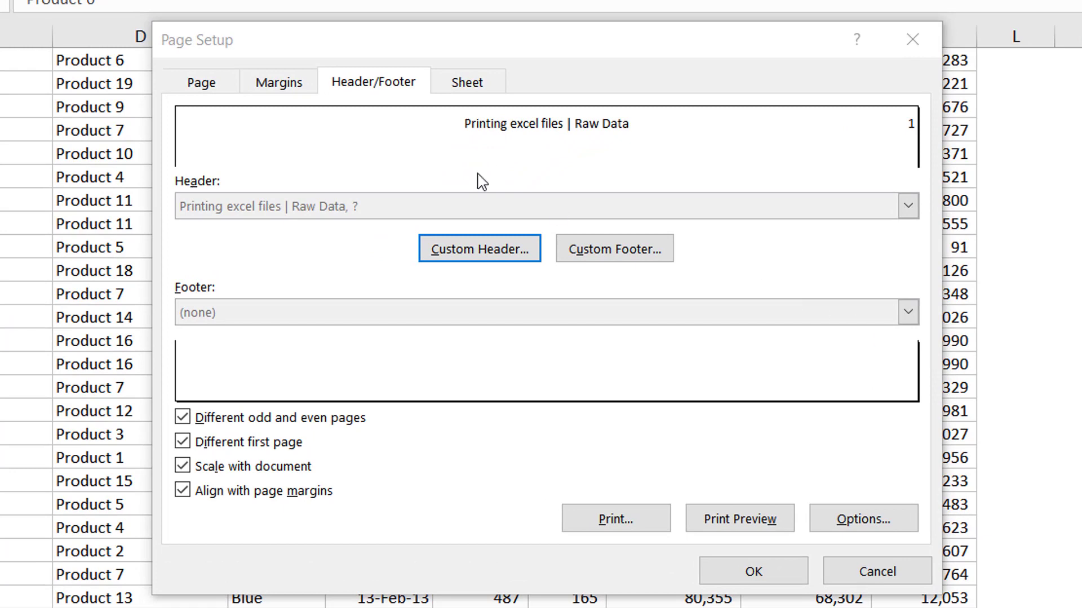
Step: Review the print area, print titles and other sheet print options, and open the print preview
click(479, 84)
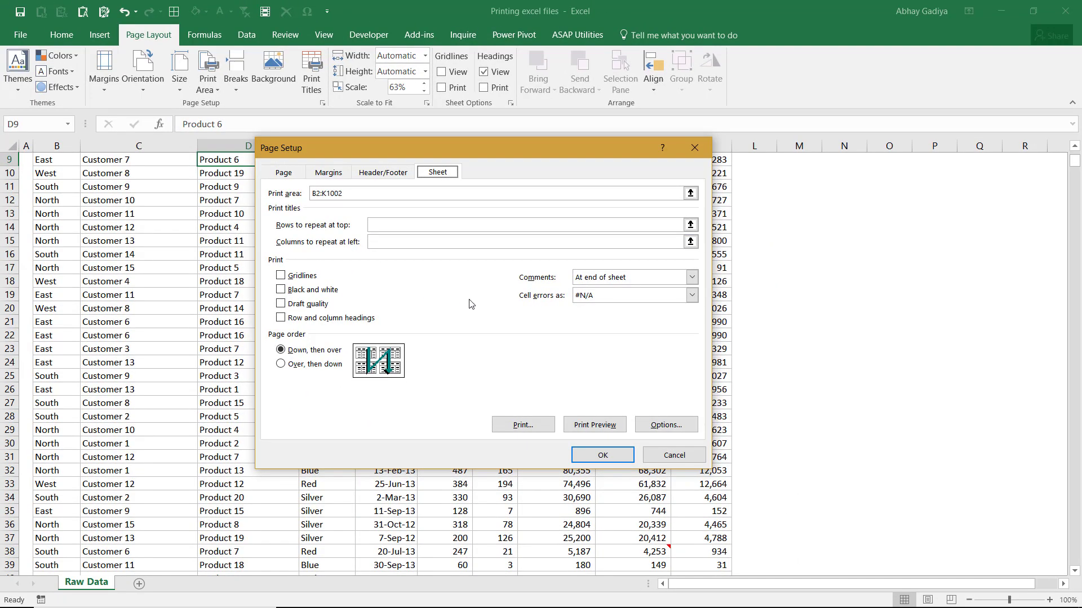
click(596, 427)
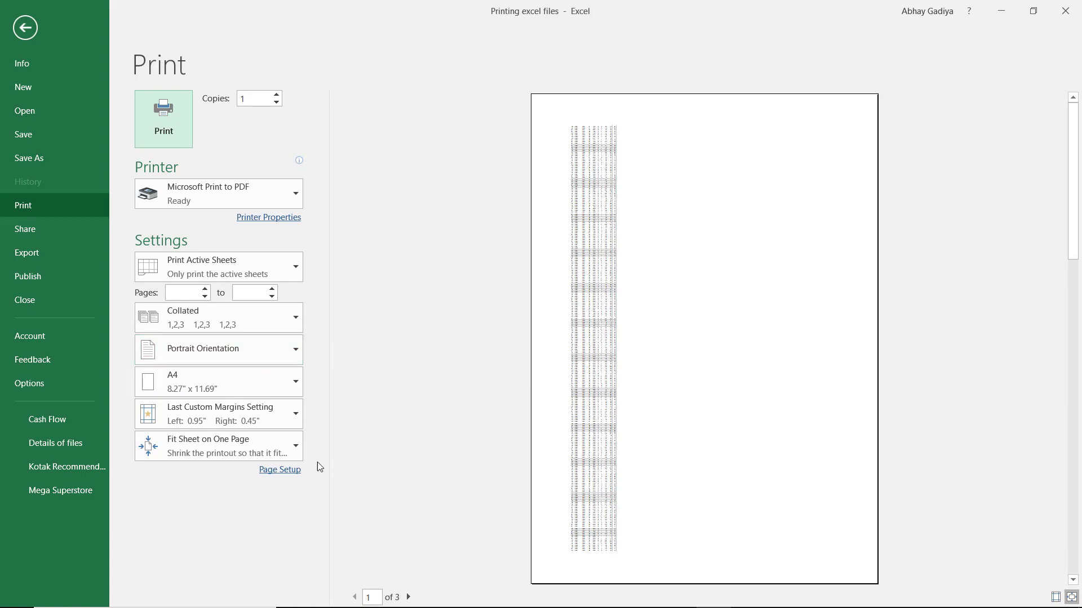
Step: Increase the number of pages tall in the fit-to-page scaling and check the enlarged printout across the preview pages
click(299, 477)
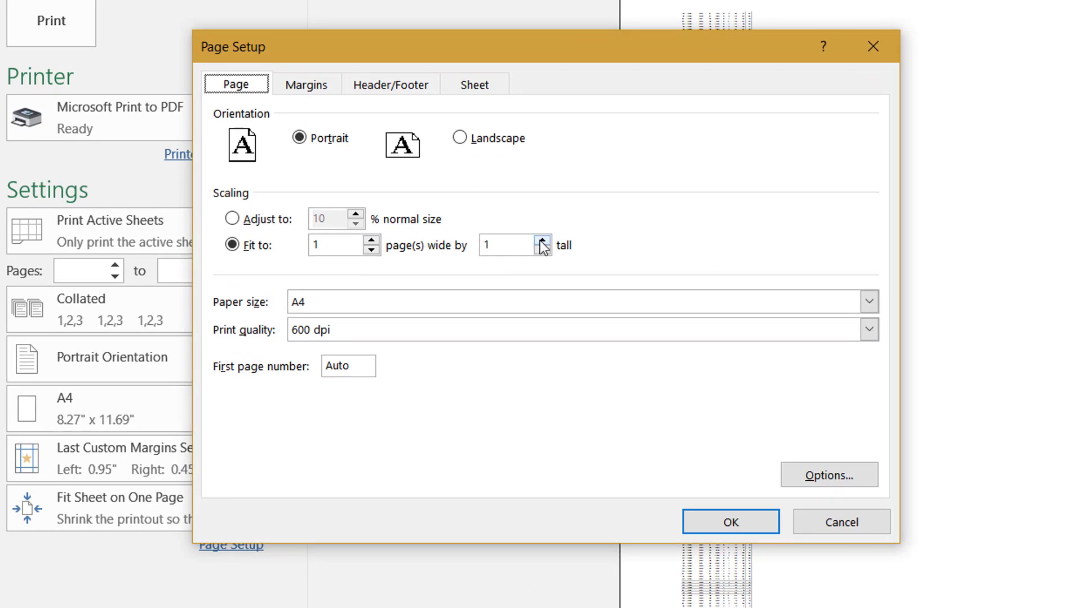
click(525, 248)
click(525, 248)
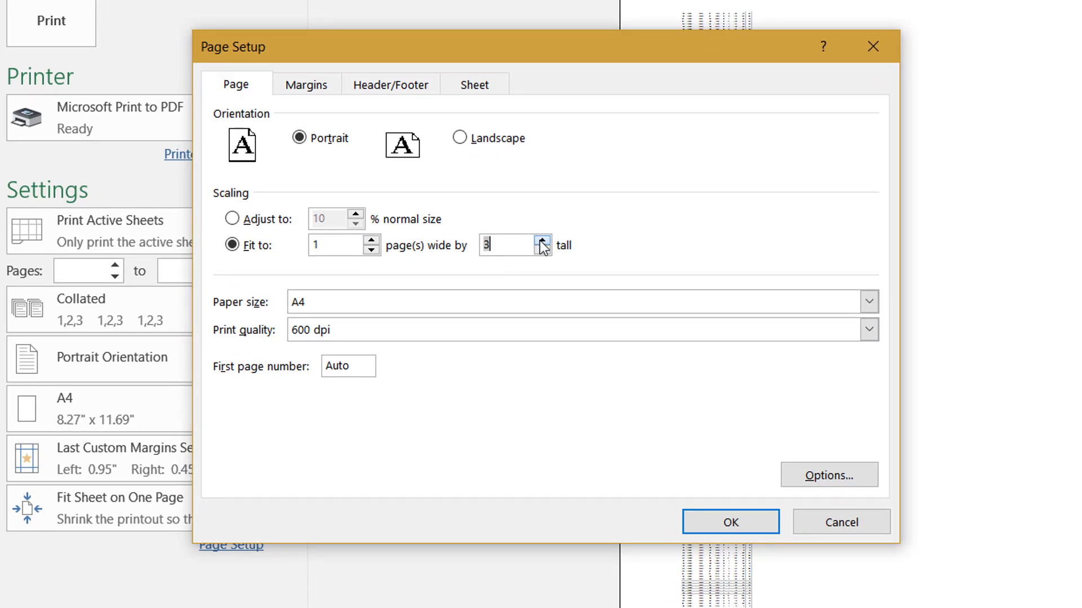
click(525, 248)
click(525, 248)
click(542, 243)
click(542, 242)
click(542, 242)
click(542, 243)
click(542, 243)
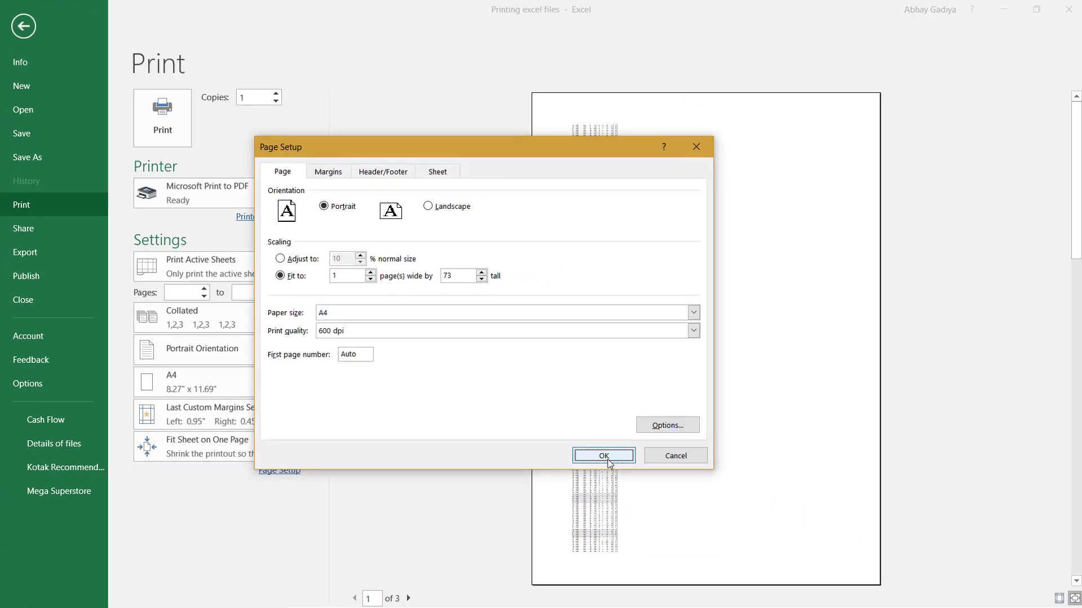
click(728, 522)
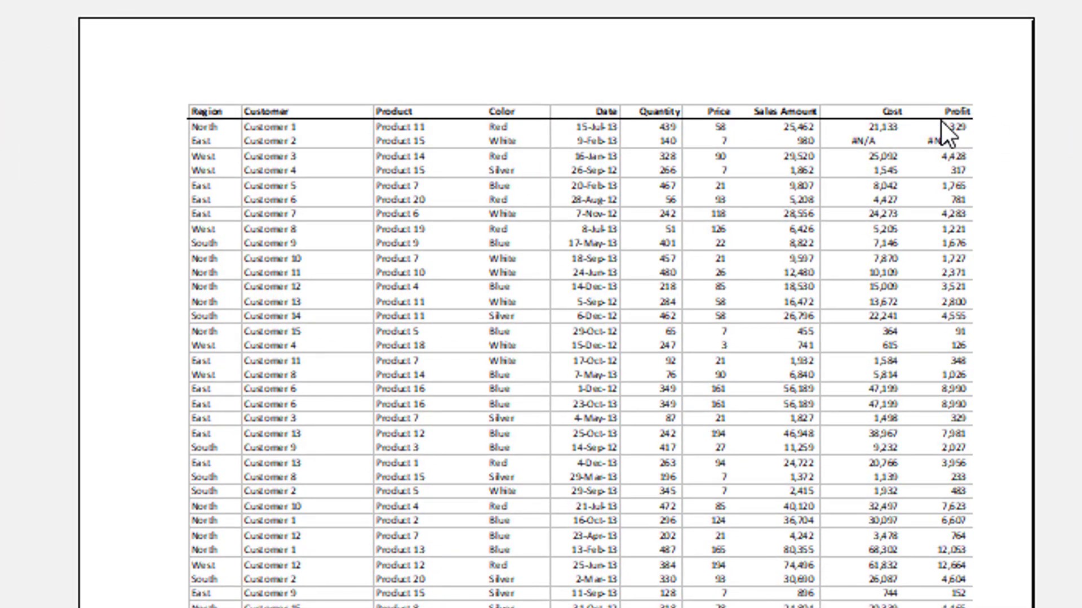
scroll(450, 240, down, 1)
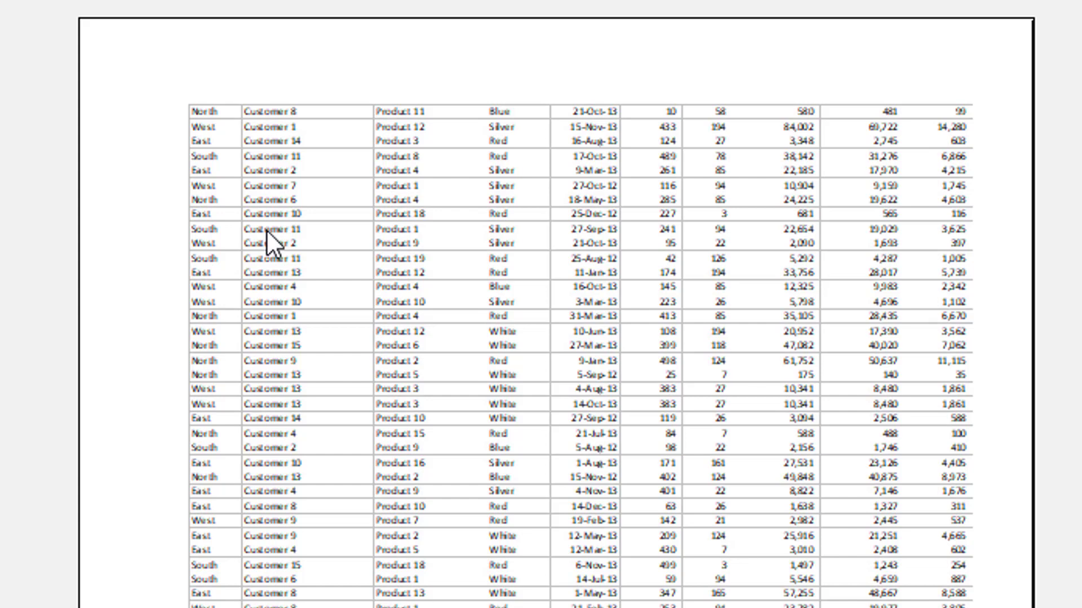
Step: Set row 2 of the worksheet as the print title row to repeat at the top of each printed page
scroll(266, 229, up, 1)
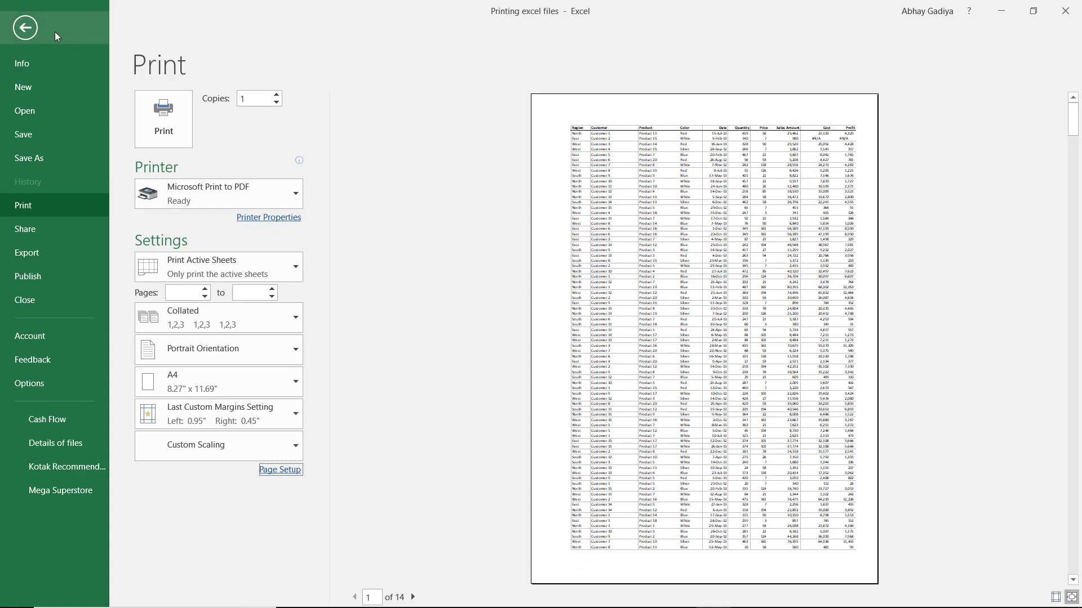
click(29, 29)
click(267, 240)
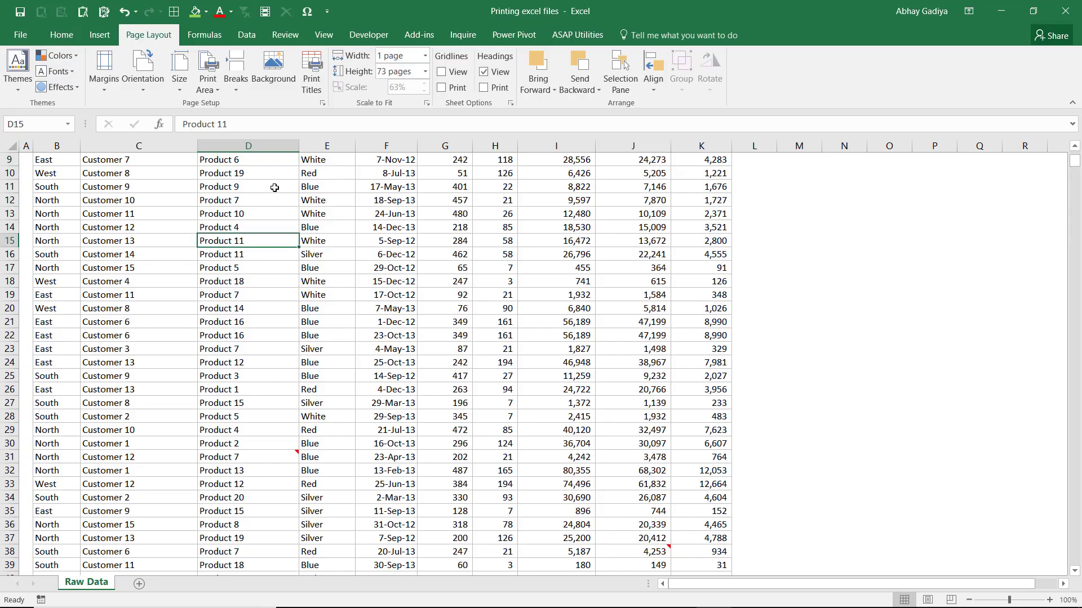
click(323, 102)
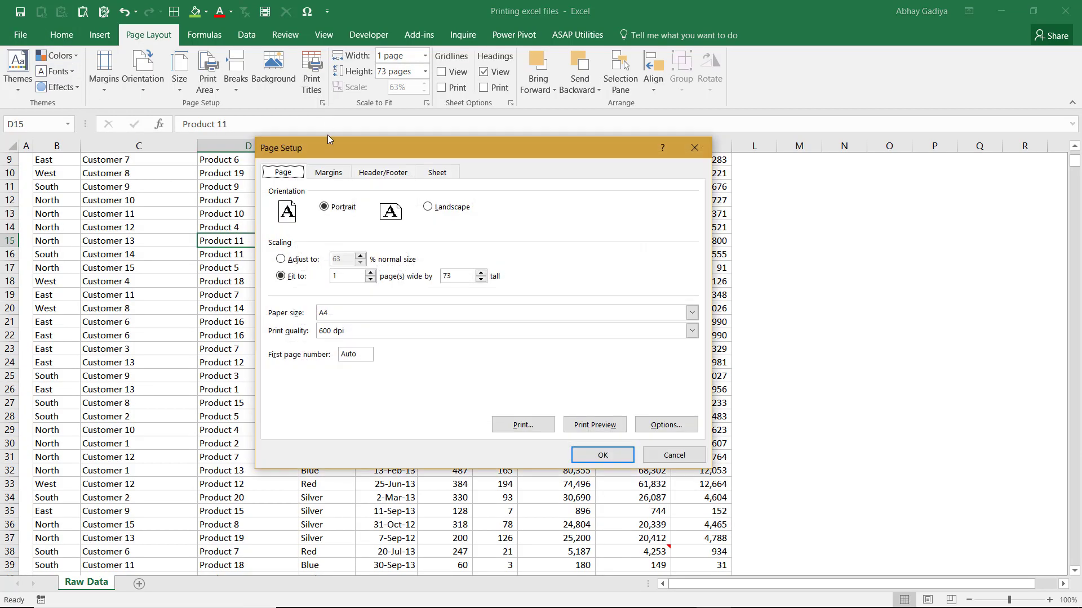
click(437, 172)
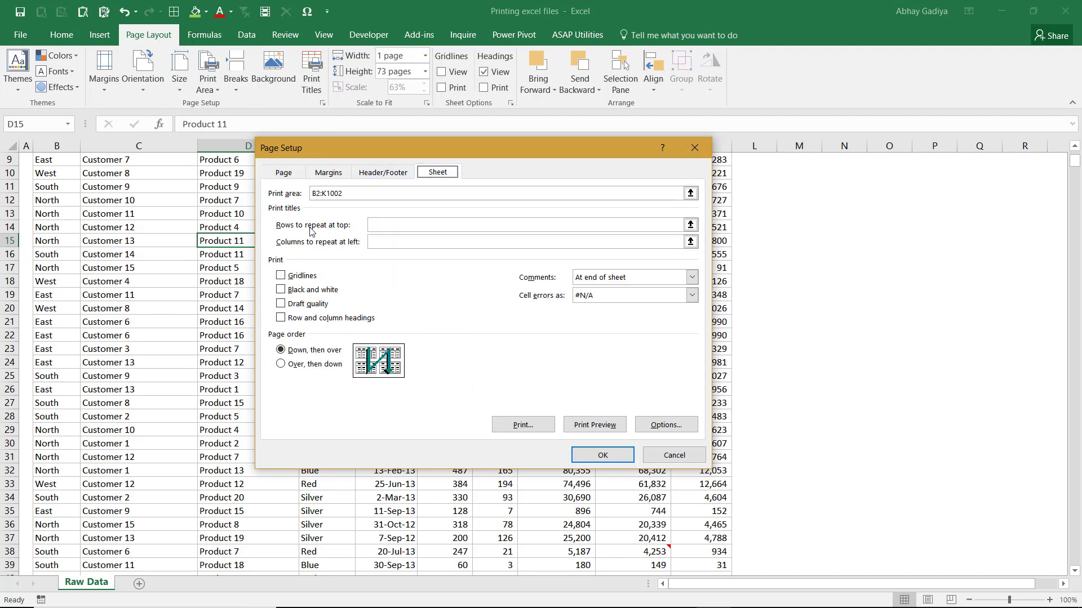
click(375, 241)
click(690, 225)
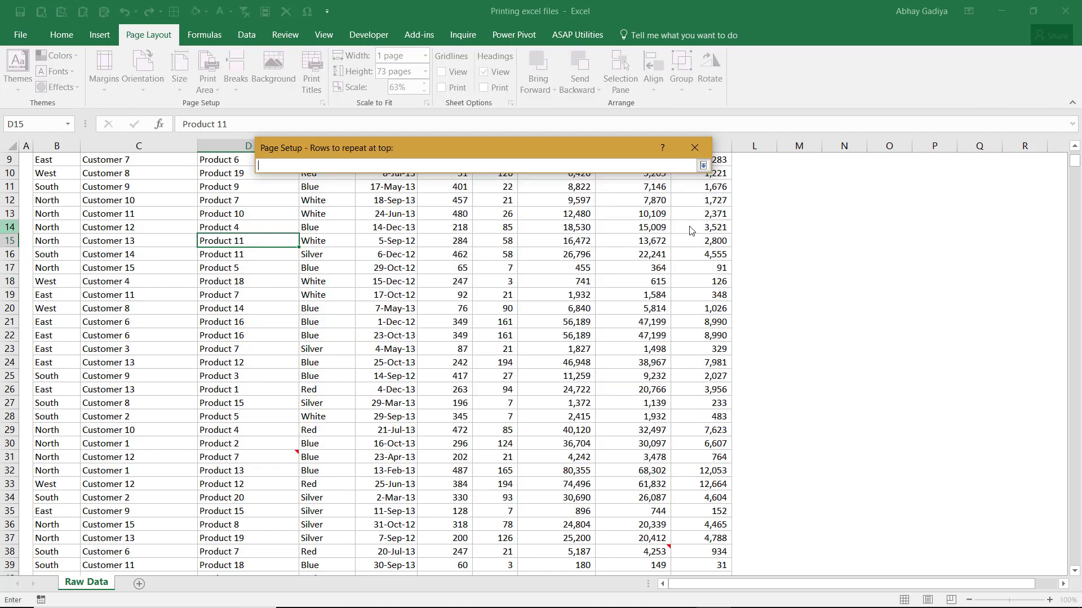
click(9, 227)
scroll(45, 203, up, 3)
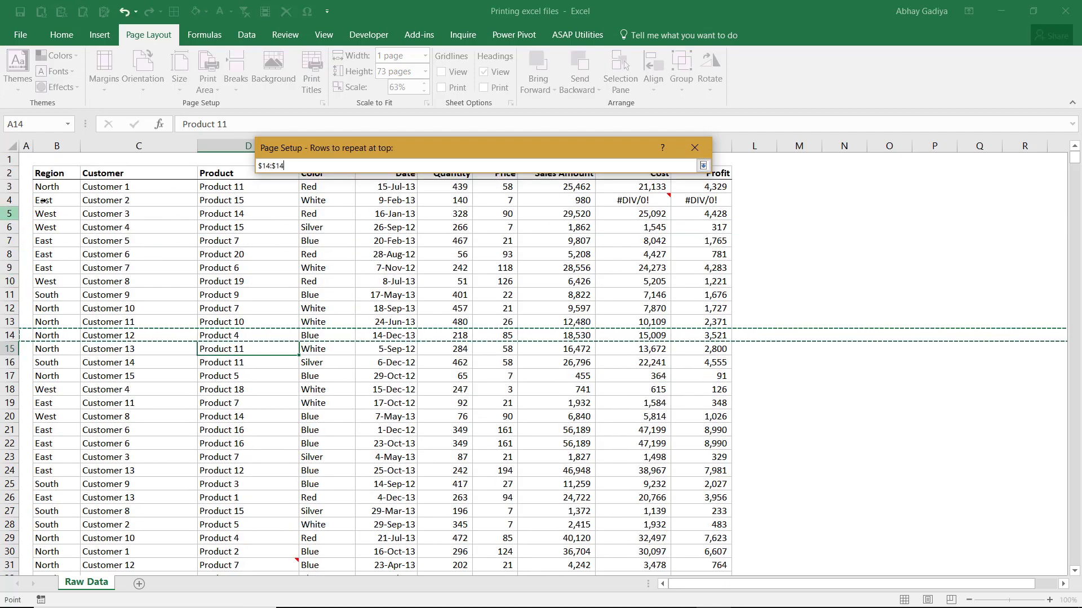
click(12, 173)
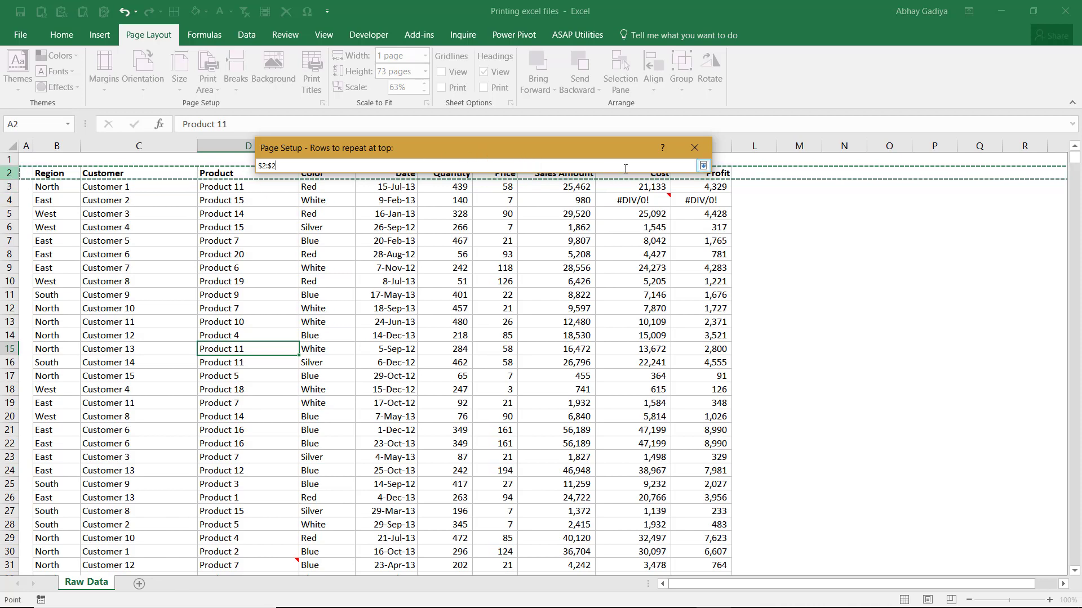
click(703, 165)
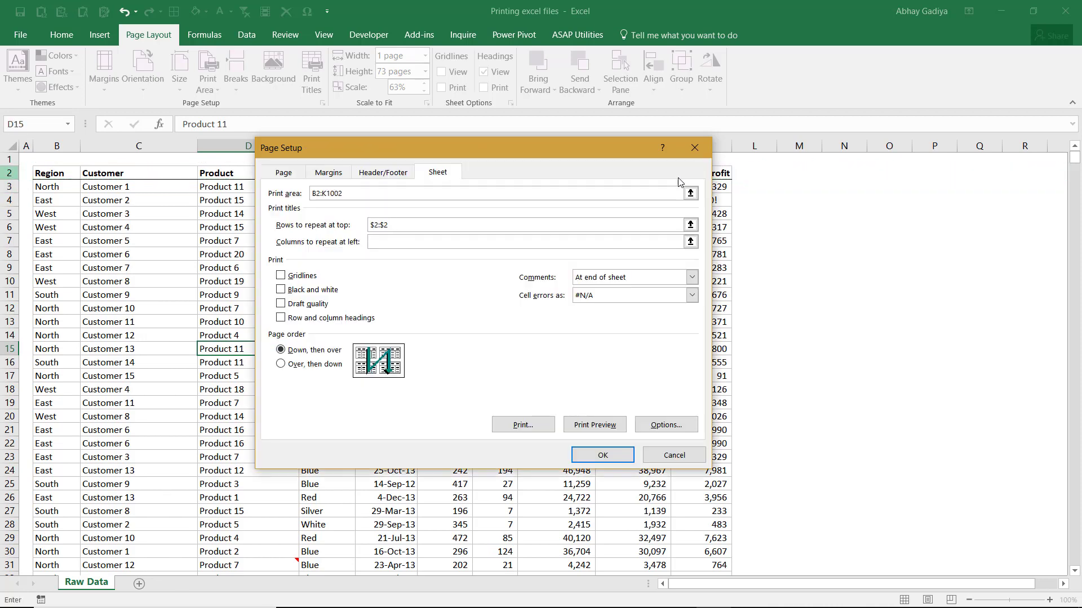
Step: Open the print preview and check the repeated header row across several pages
click(588, 425)
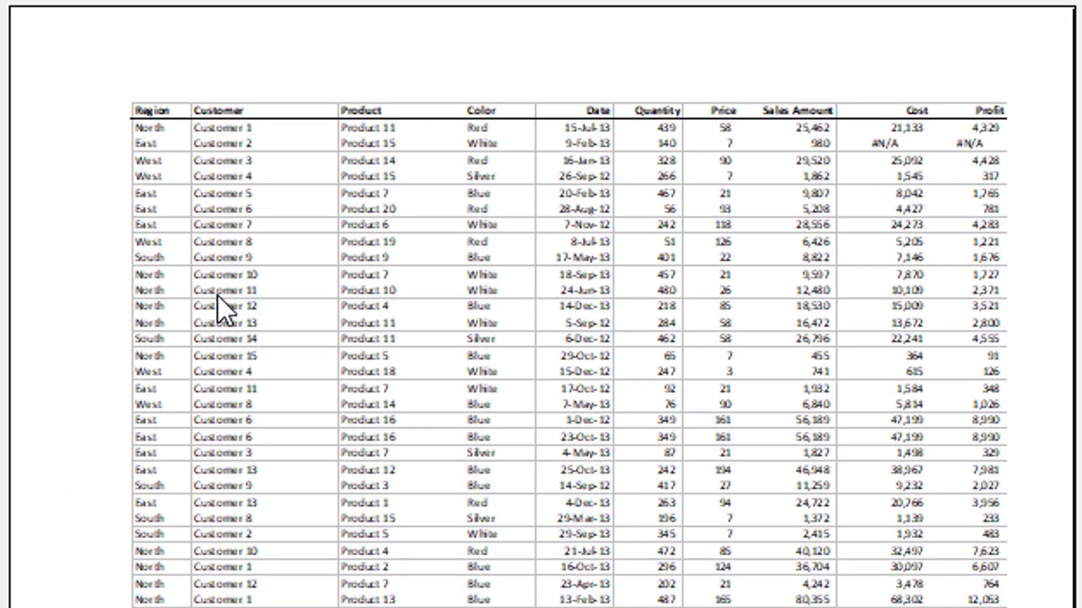
scroll(218, 296, down, 1)
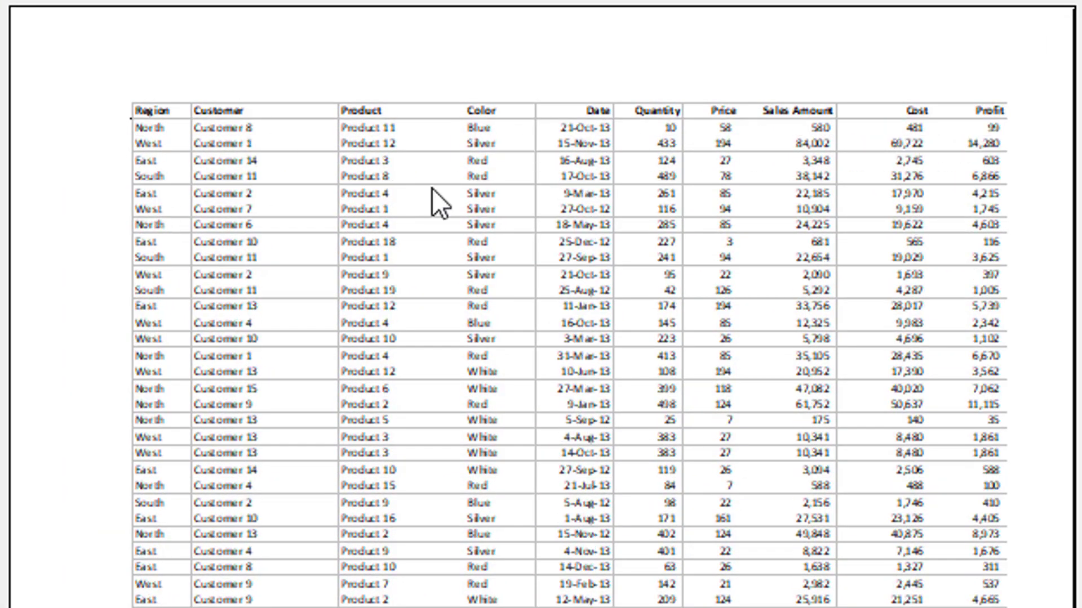
scroll(195, 205, down, 1)
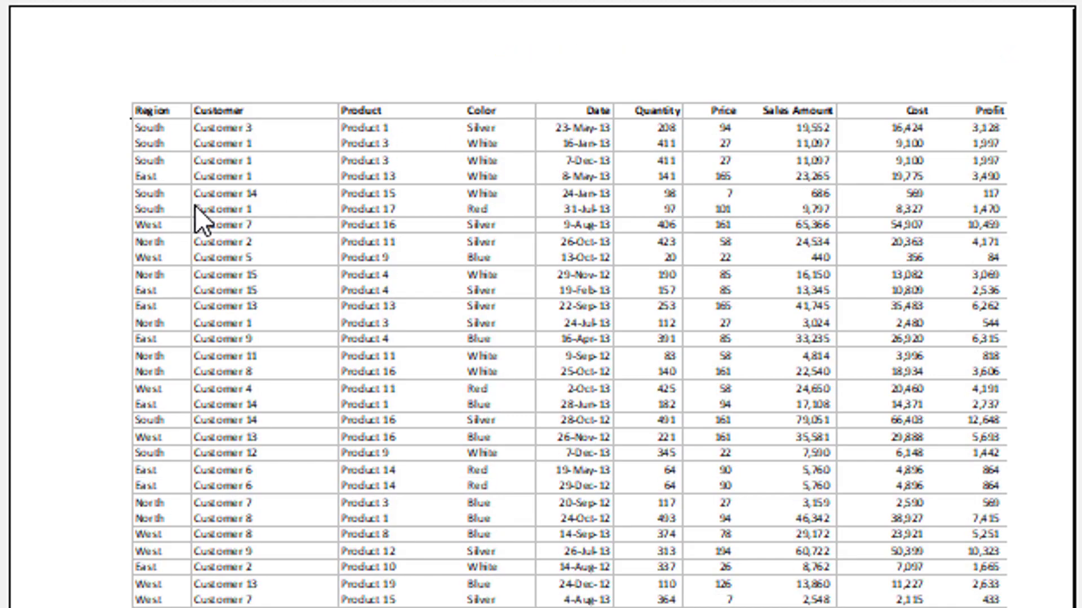
scroll(195, 205, down, 2)
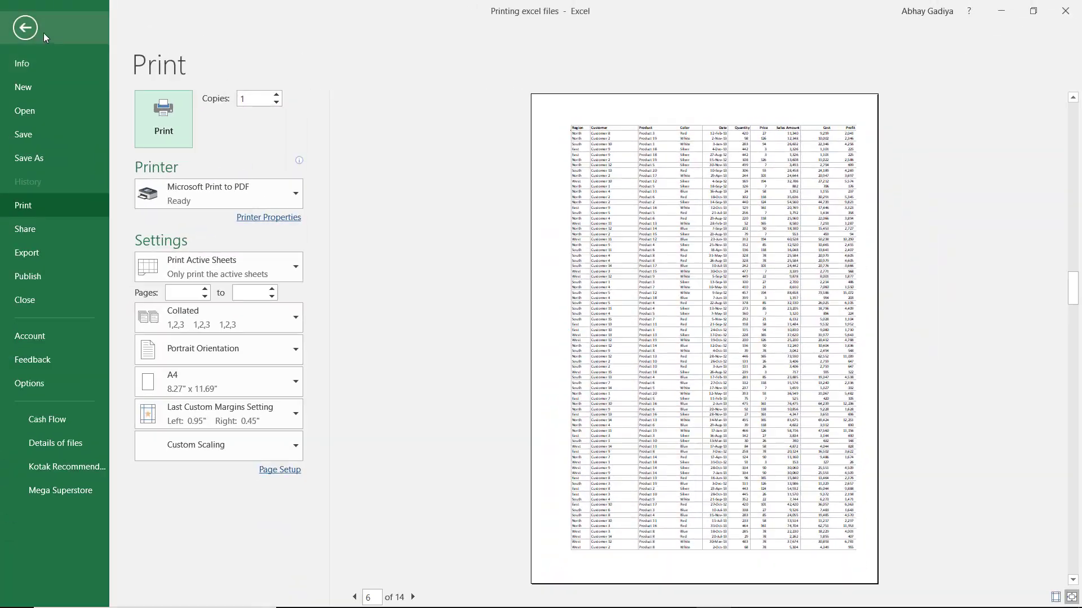
click(31, 31)
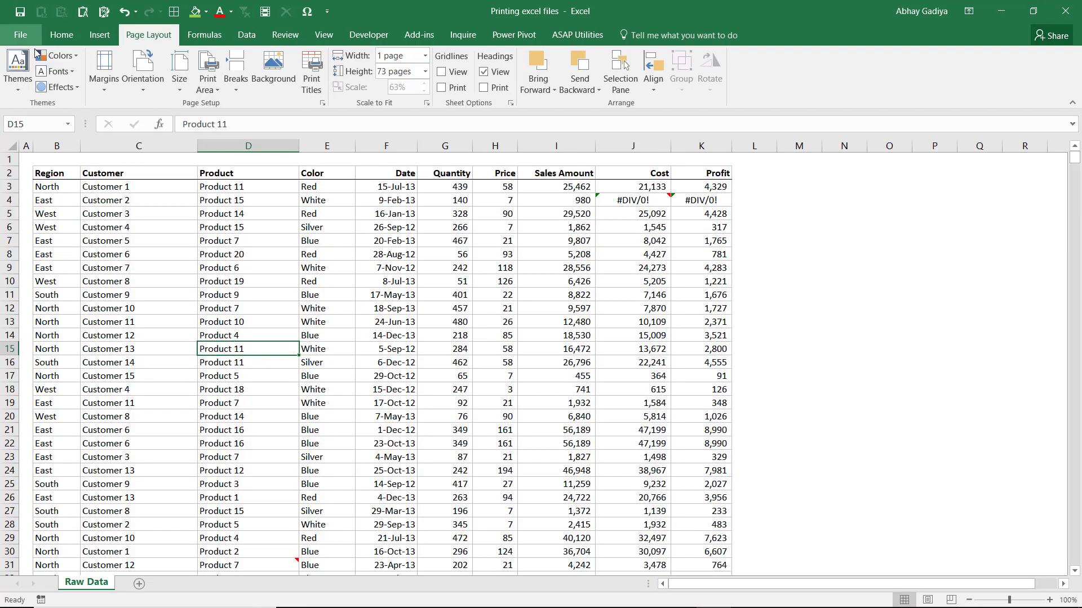
Step: Switch the sheet's comment printing option to (None) and back to At end of sheet
click(323, 103)
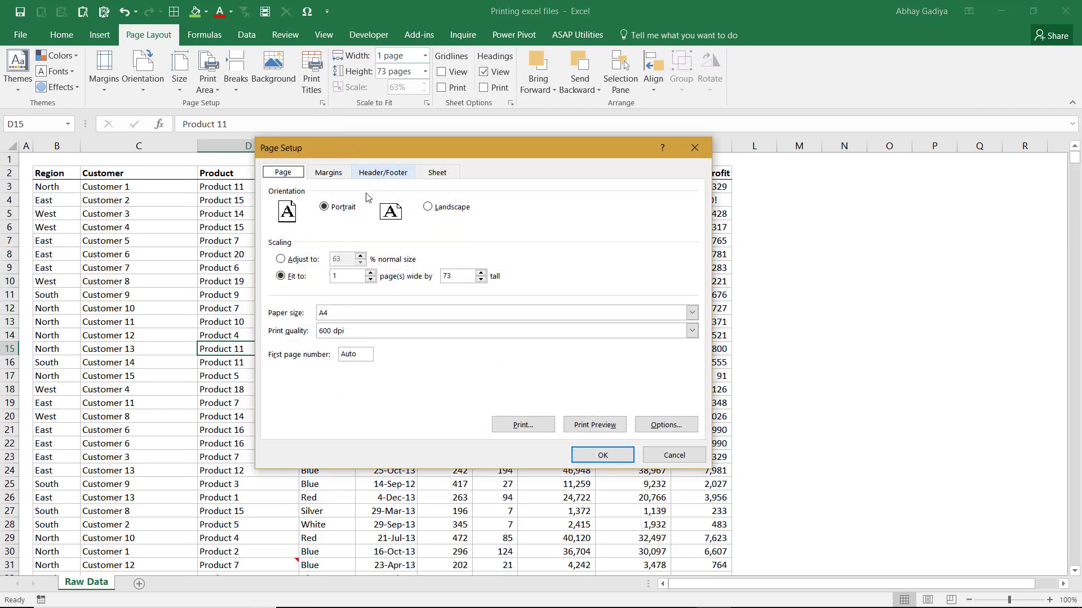
click(438, 172)
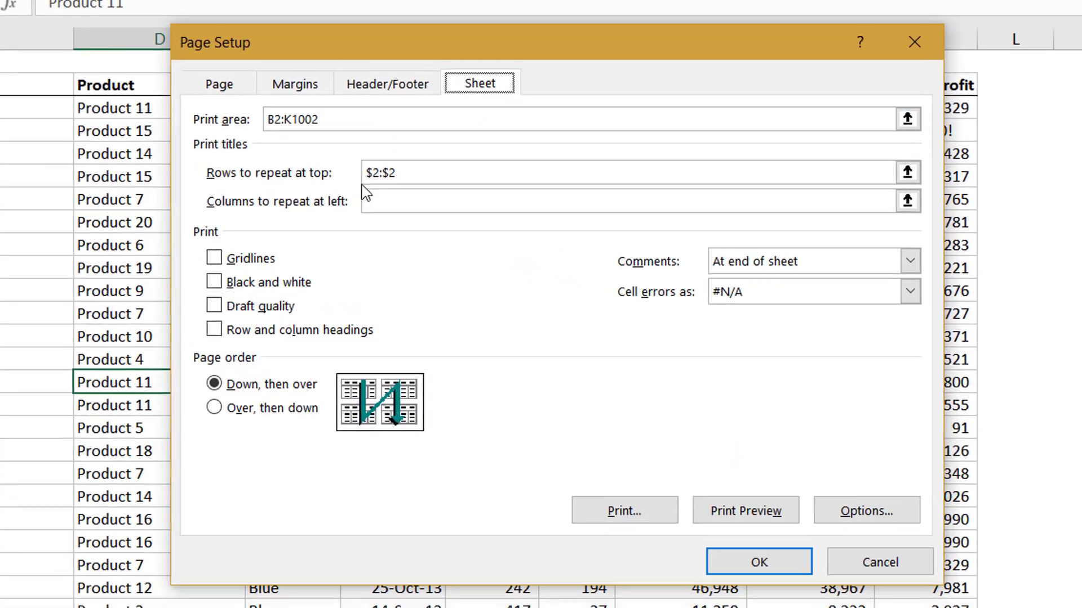
click(391, 237)
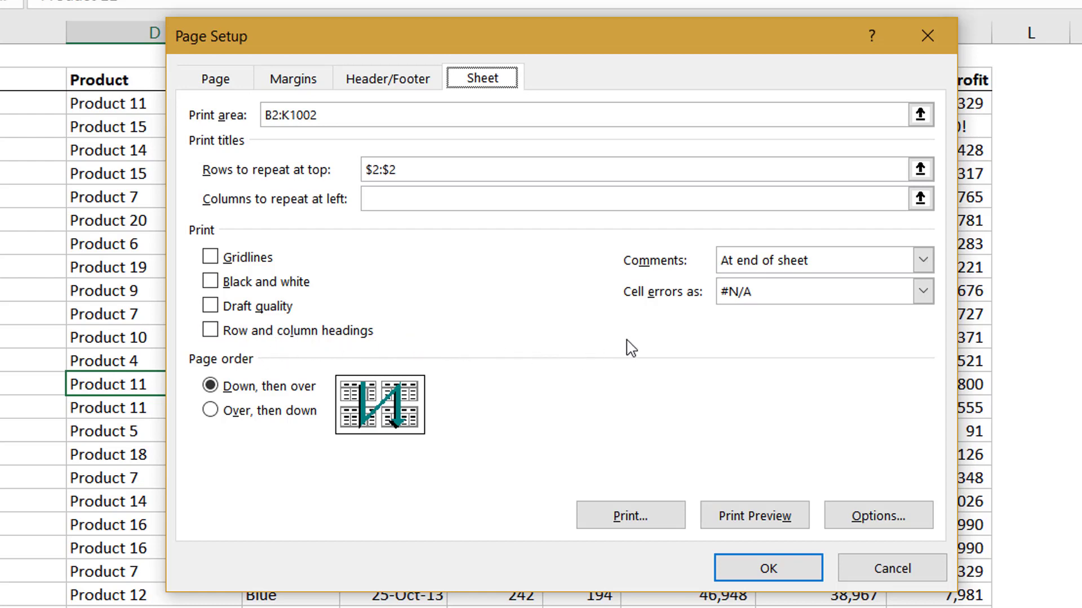
click(863, 270)
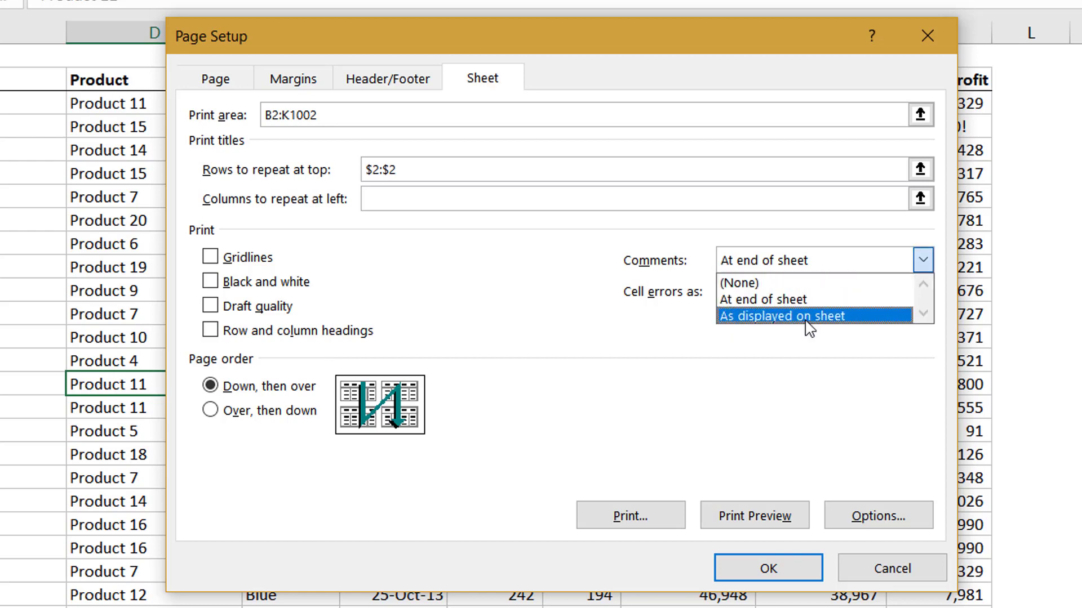
click(776, 282)
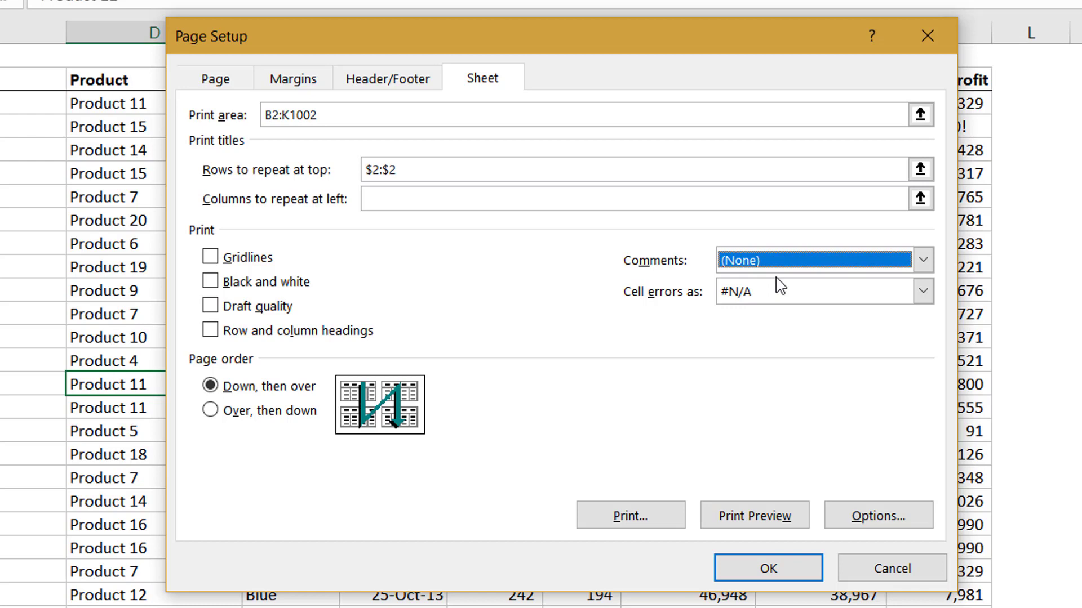
click(826, 259)
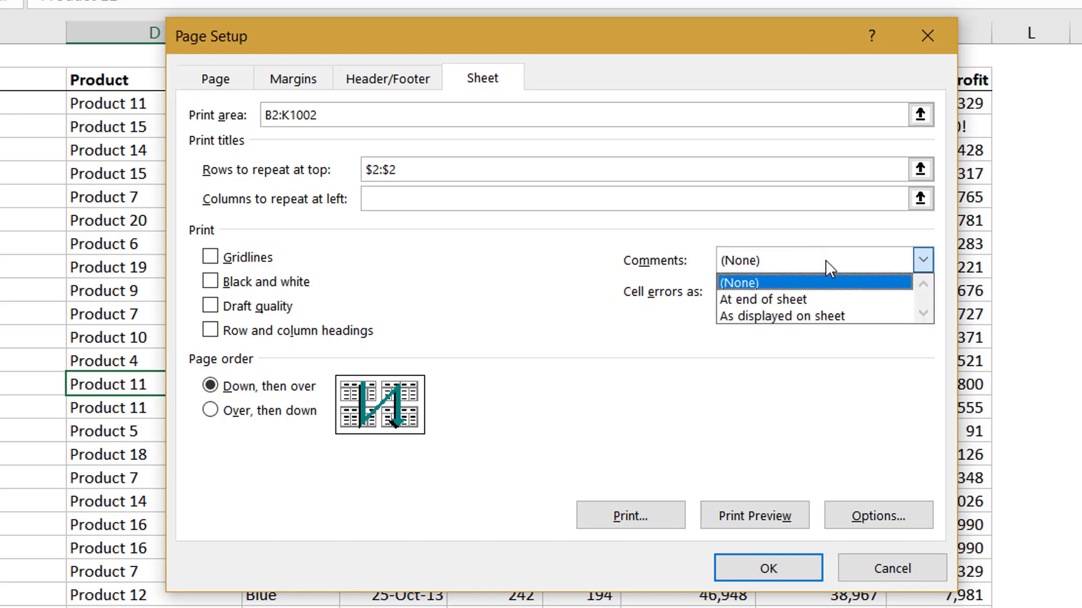
click(817, 300)
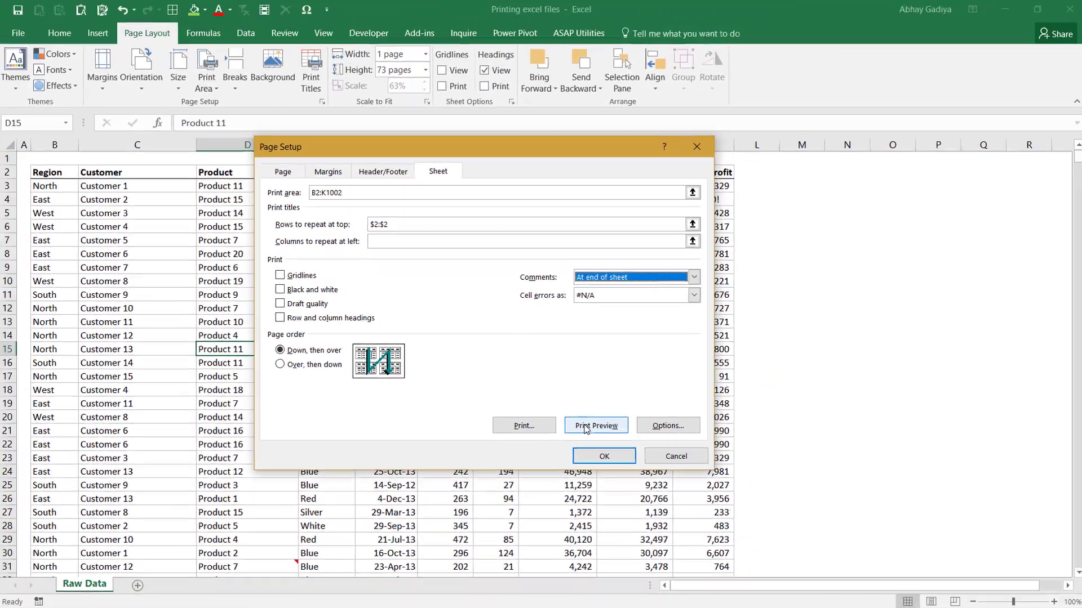
Step: Preview the printout and compare the comments page at the end with the last data page
click(752, 517)
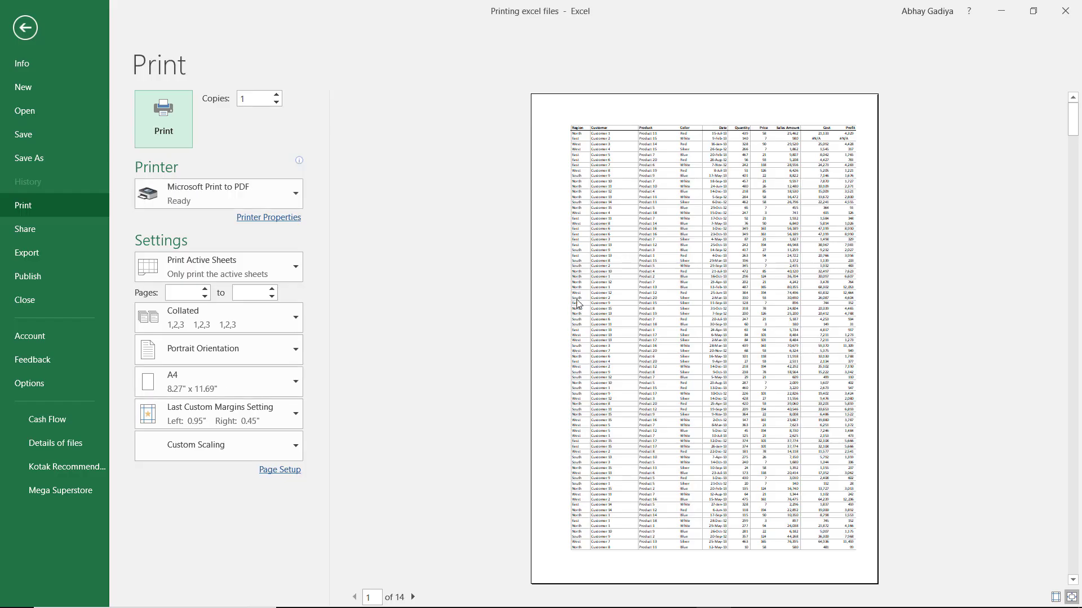
scroll(650, 274, down, 8)
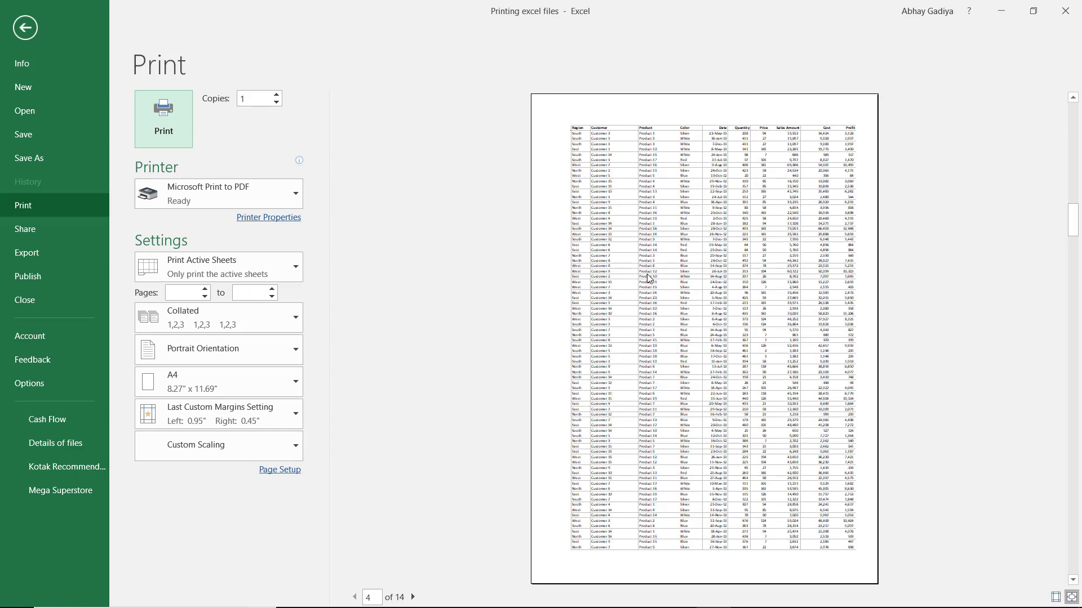
scroll(650, 278, down, 5)
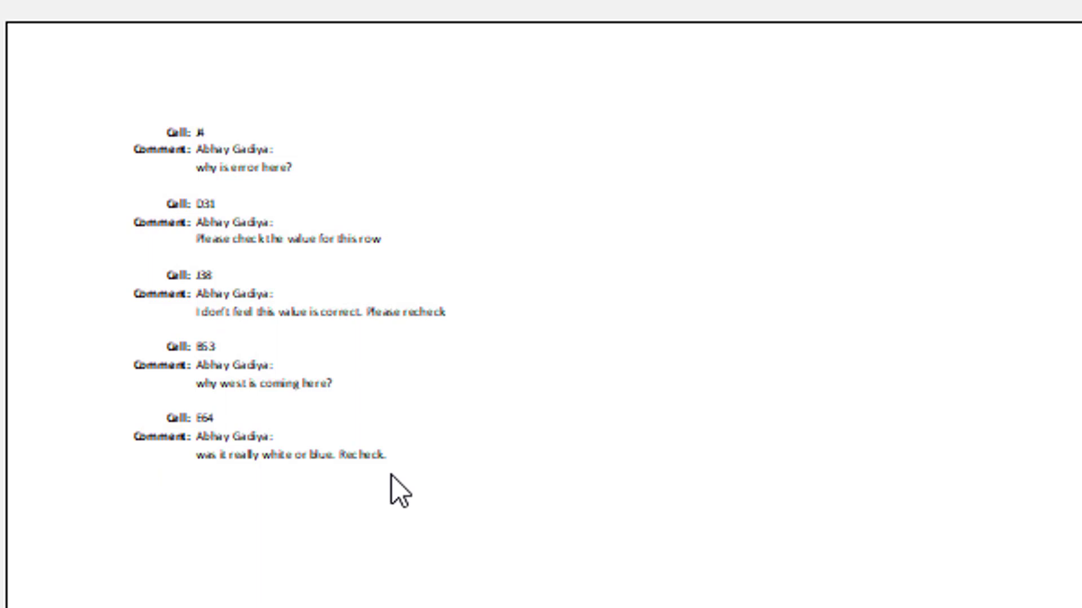
scroll(391, 475, up, 1)
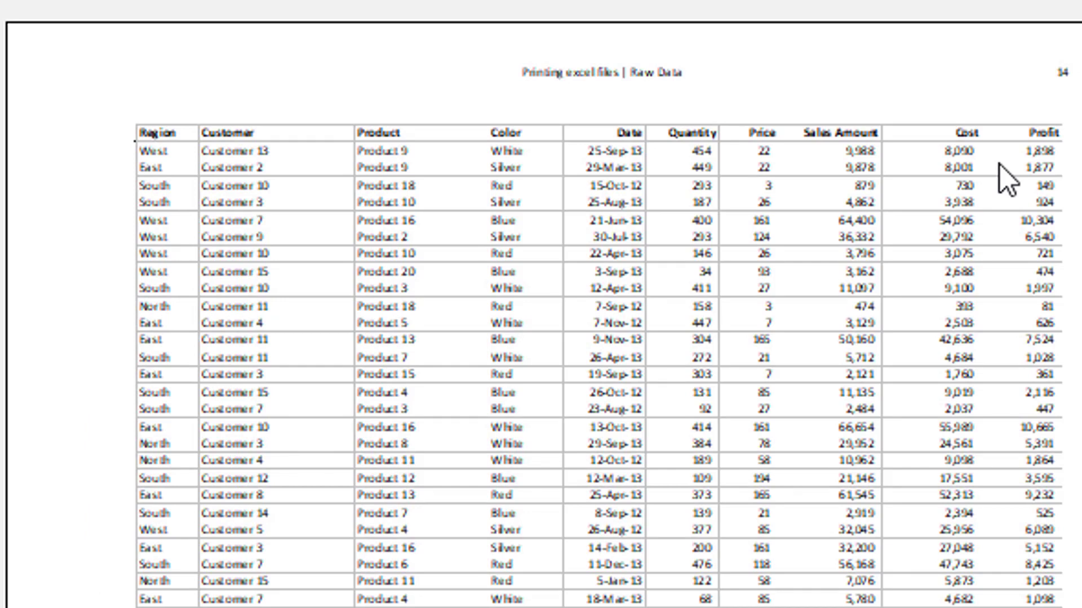
scroll(400, 397, down, 1)
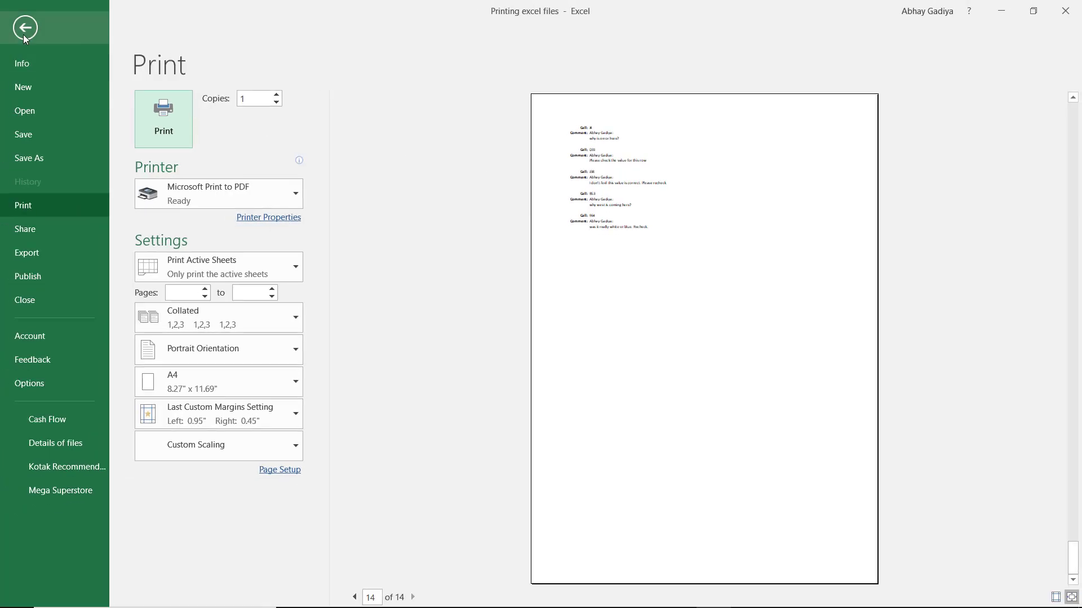
click(28, 33)
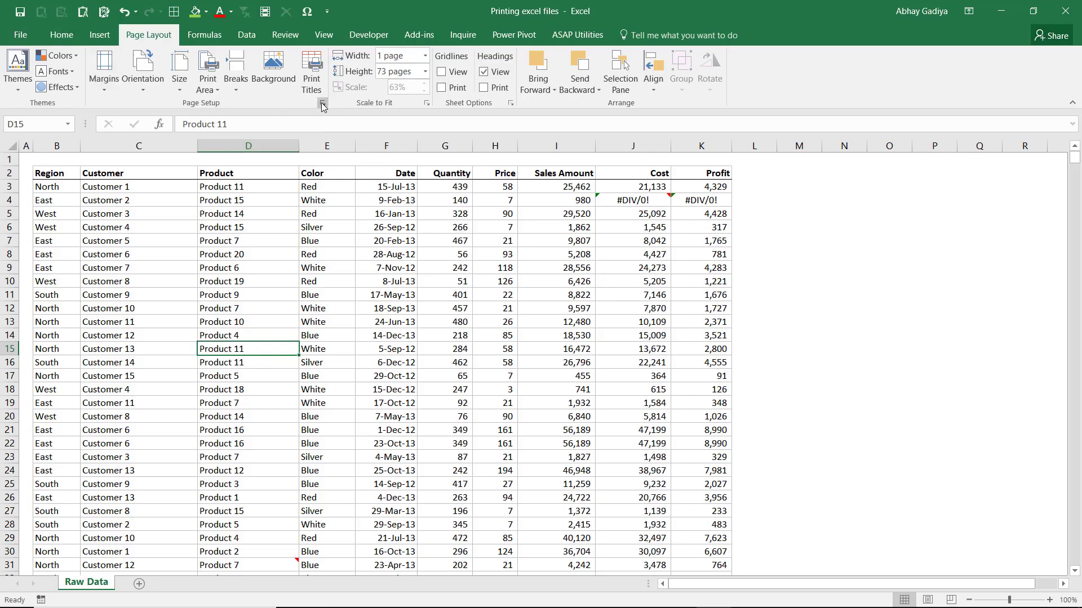
Step: Enable printing of row and column headings and check them across the preview pages
click(322, 104)
click(438, 172)
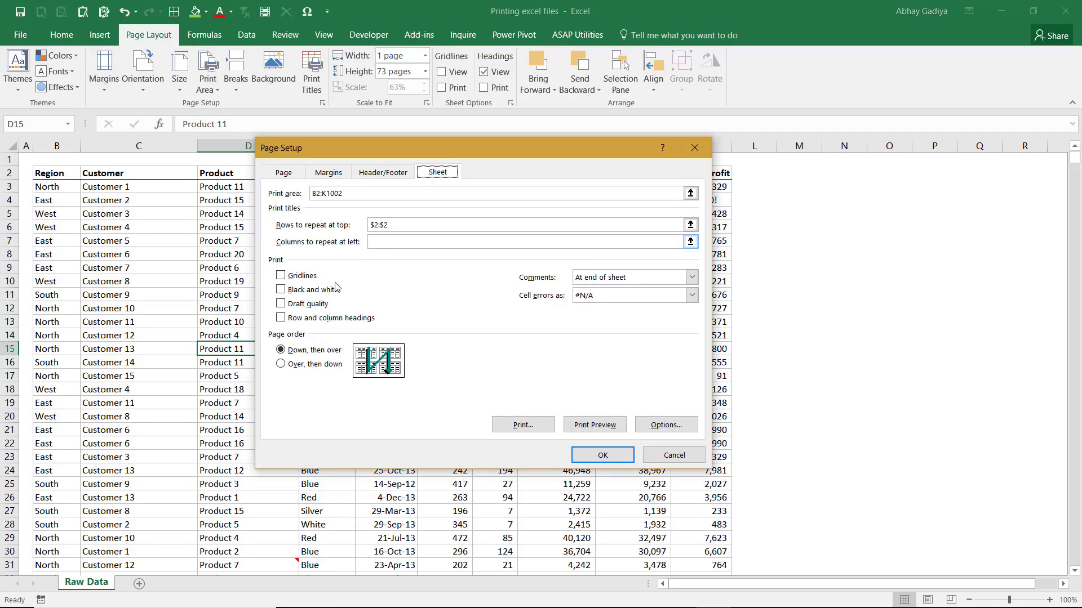
click(322, 319)
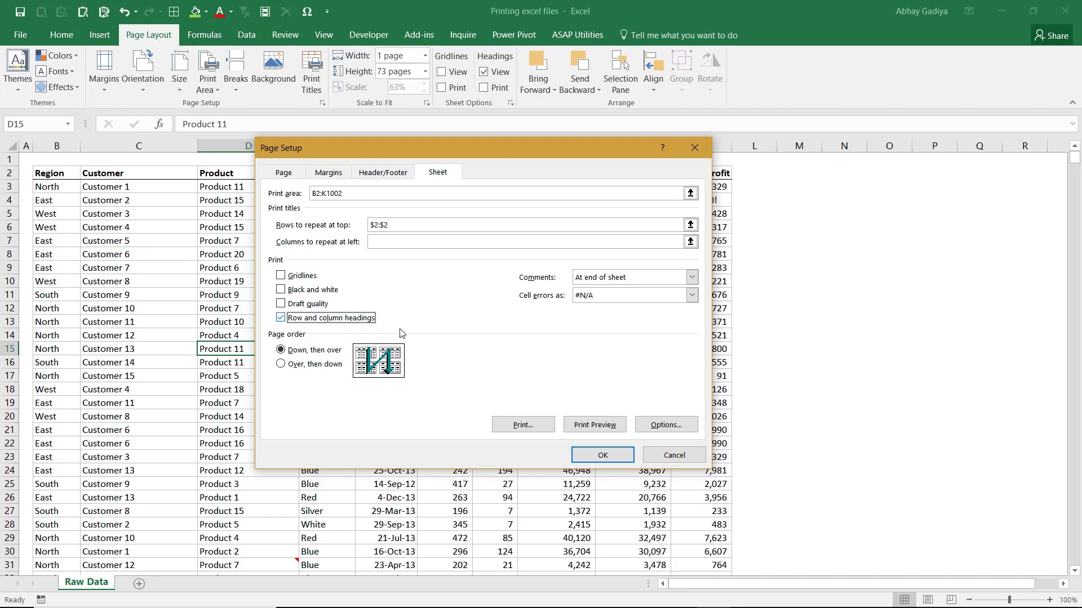
click(602, 428)
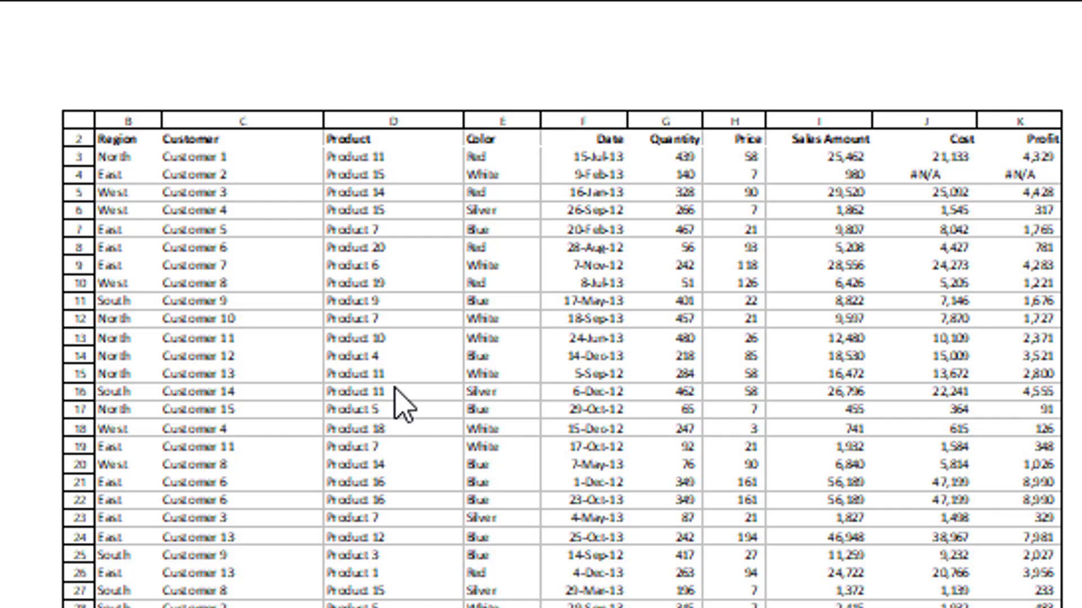
scroll(397, 394, down, 20)
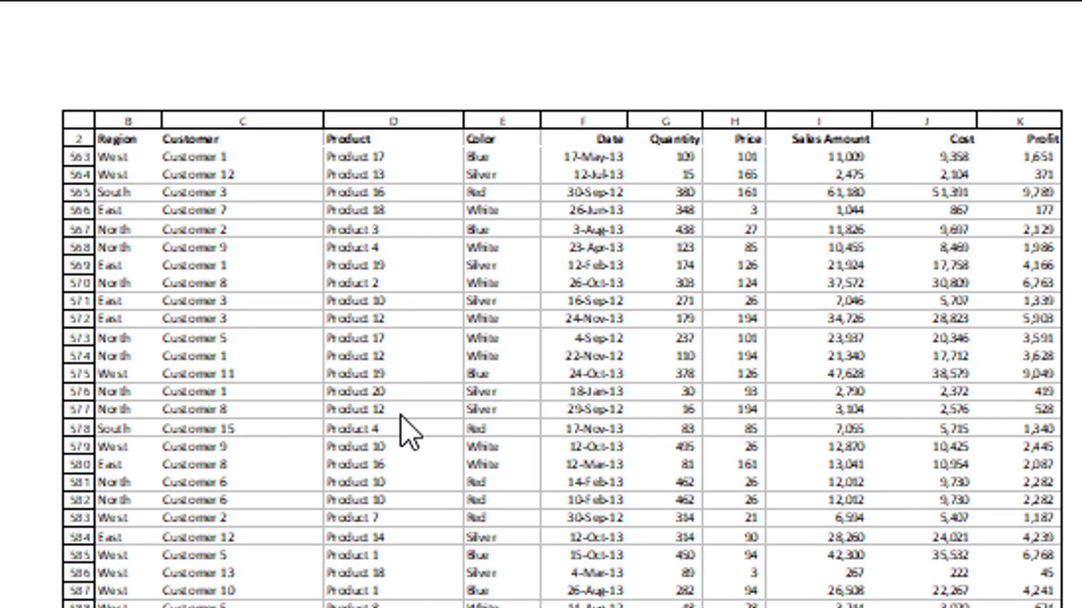
scroll(404, 434, down, 20)
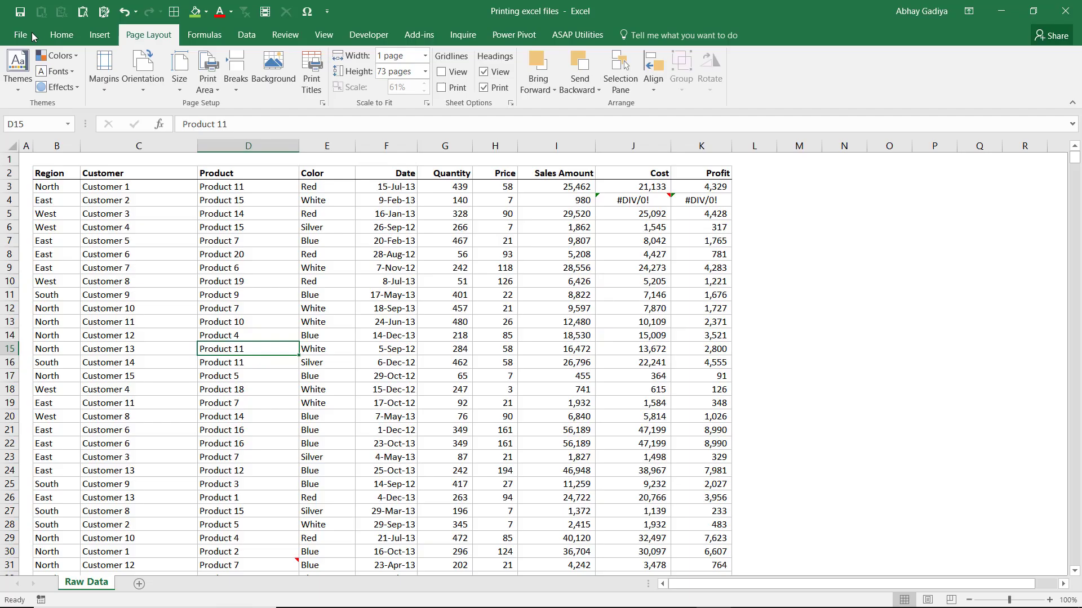
click(25, 28)
Step: Disable printing of row and column headings and set comments to print As displayed on sheet
click(324, 104)
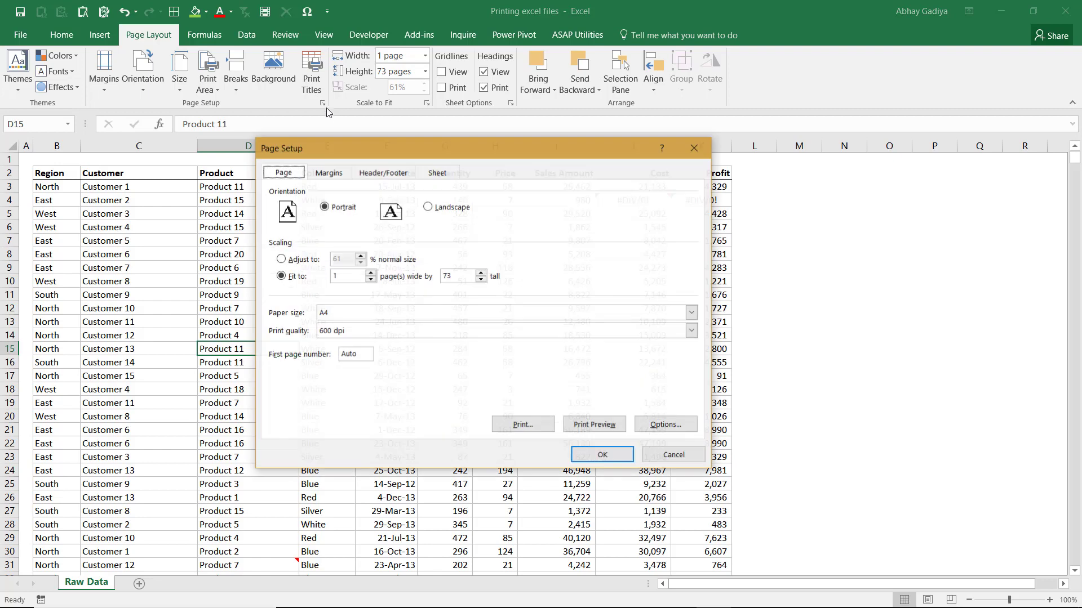
click(440, 174)
click(315, 319)
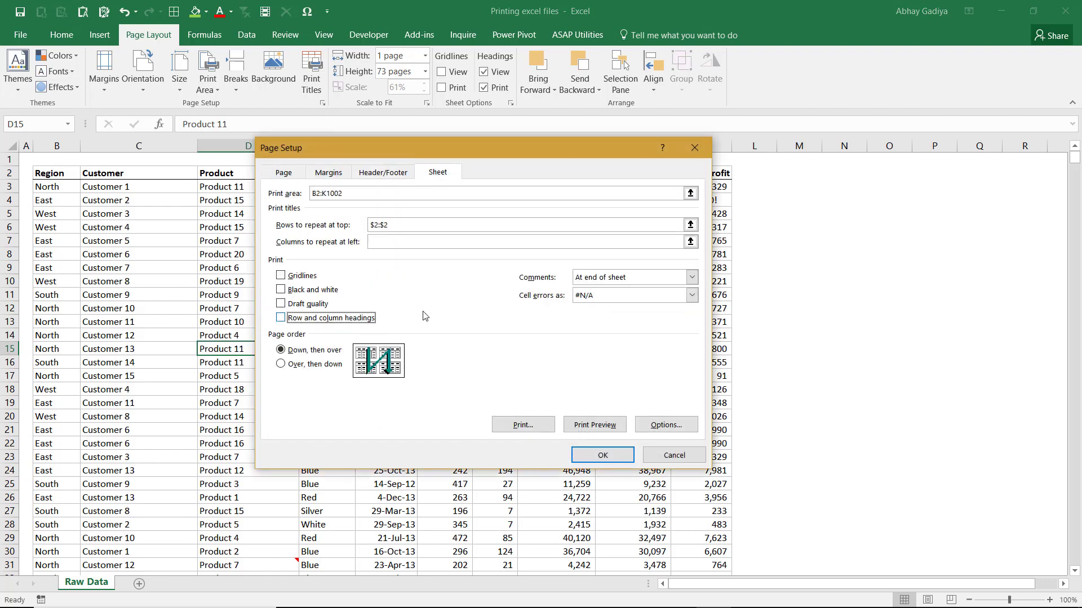
click(615, 282)
click(613, 309)
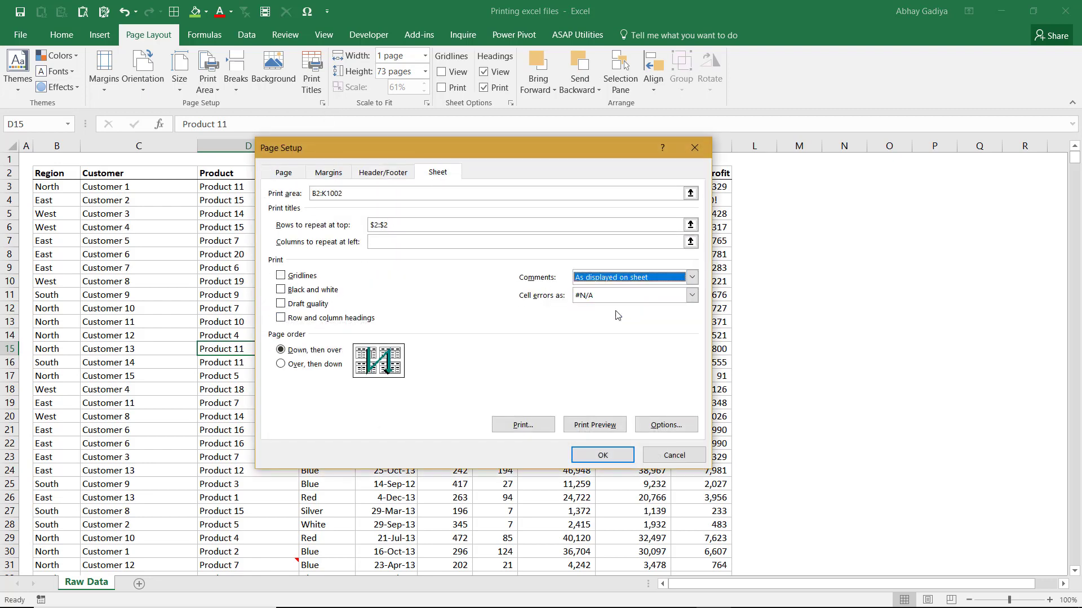
Step: Preview the printout with comments set as displayed on sheet and check the comment on cell J4
click(603, 425)
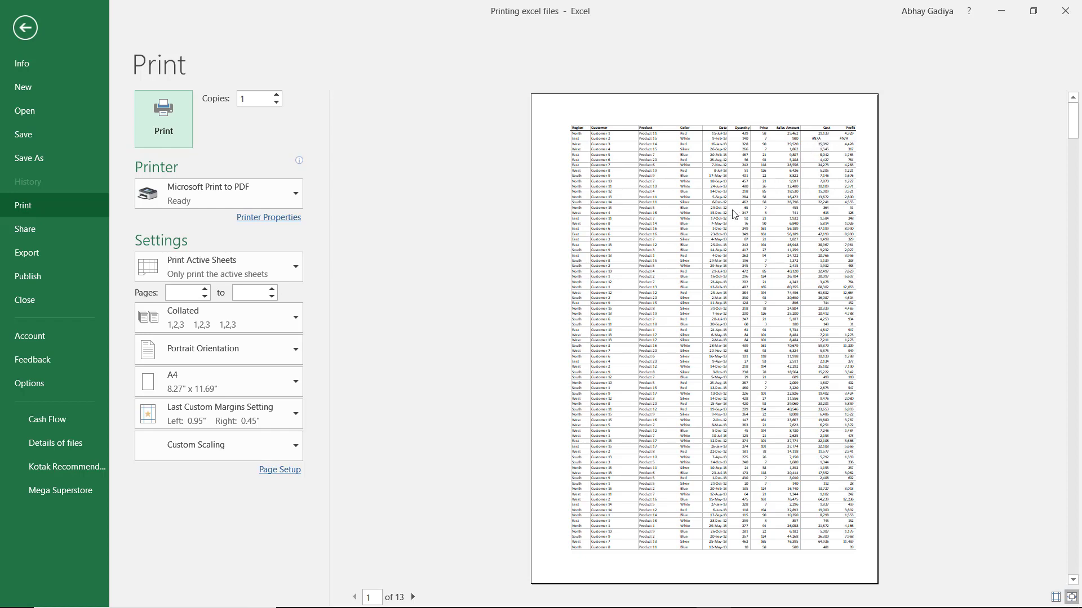
key(Escape)
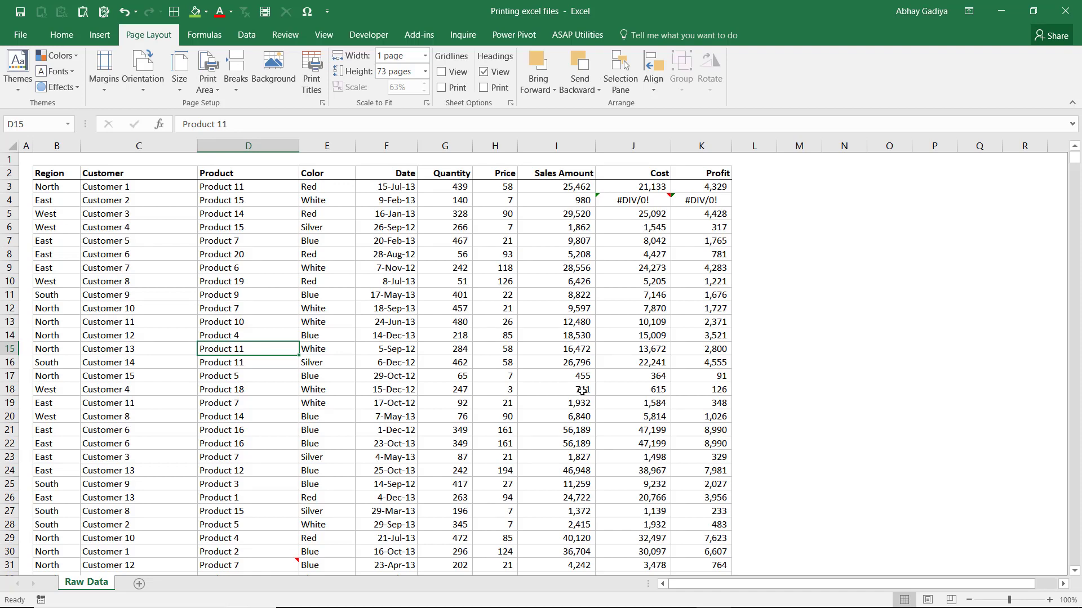
mouse_move(637, 201)
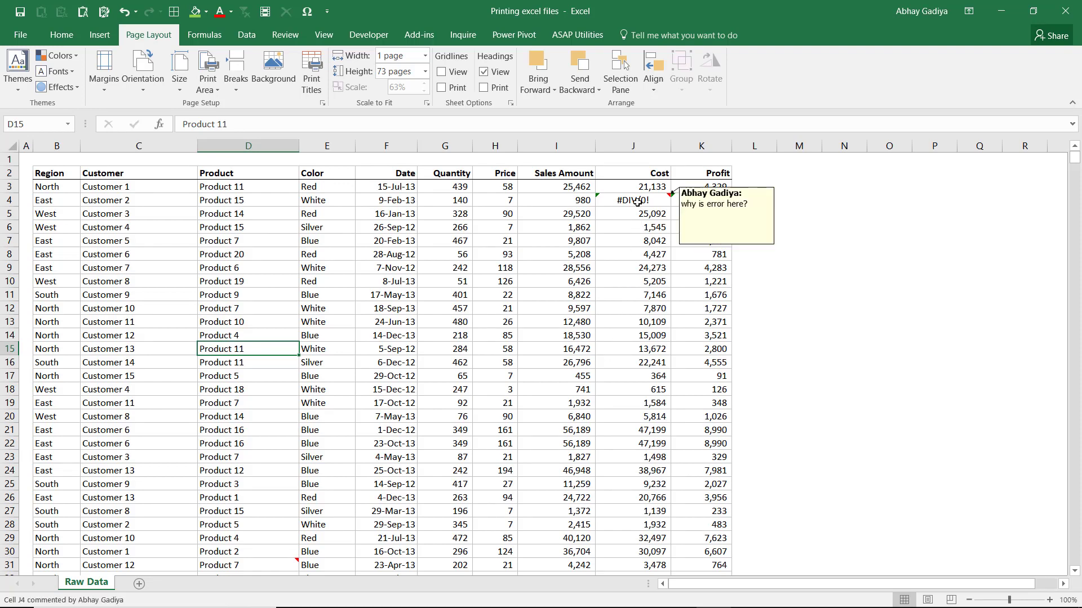
Step: Show all comments on the Raw Data sheet
click(634, 196)
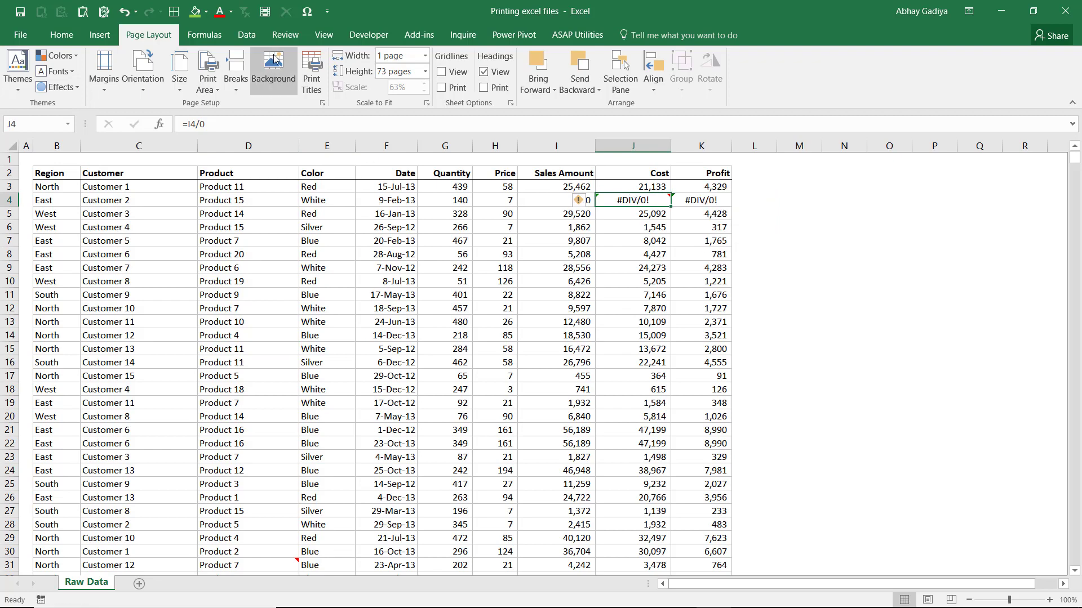
click(286, 37)
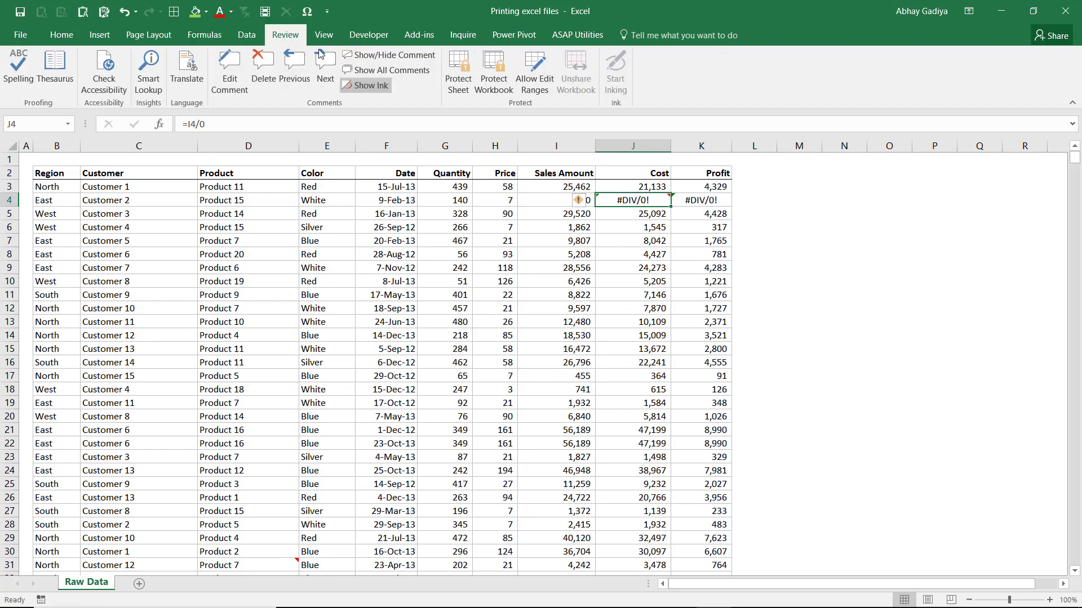
click(402, 70)
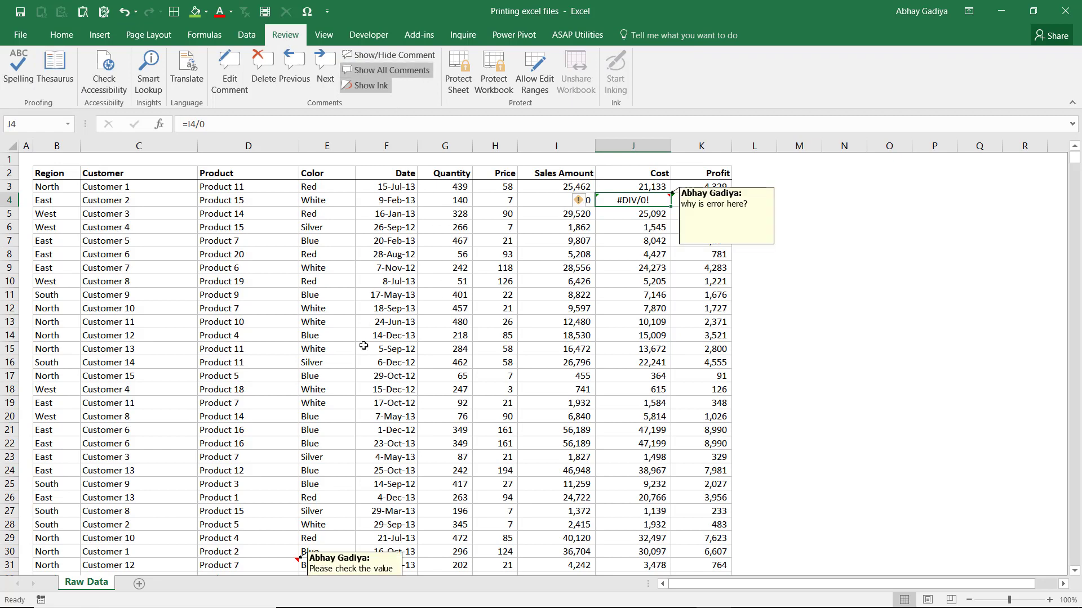
Step: Hide the comment on cell D31 while leaving the other comments shown
click(286, 567)
scroll(369, 420, down, 2)
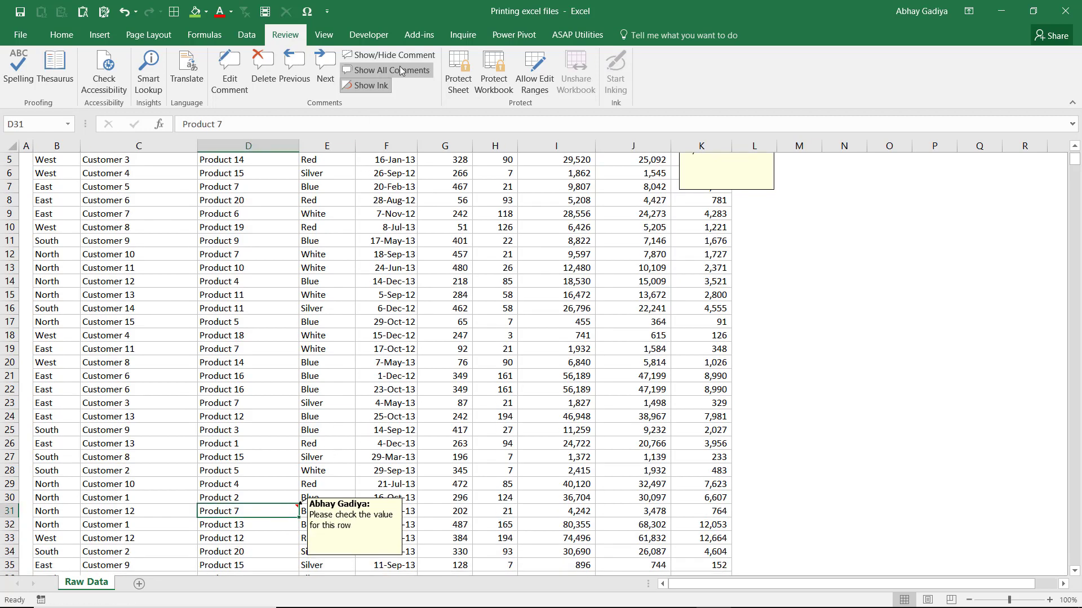
click(389, 55)
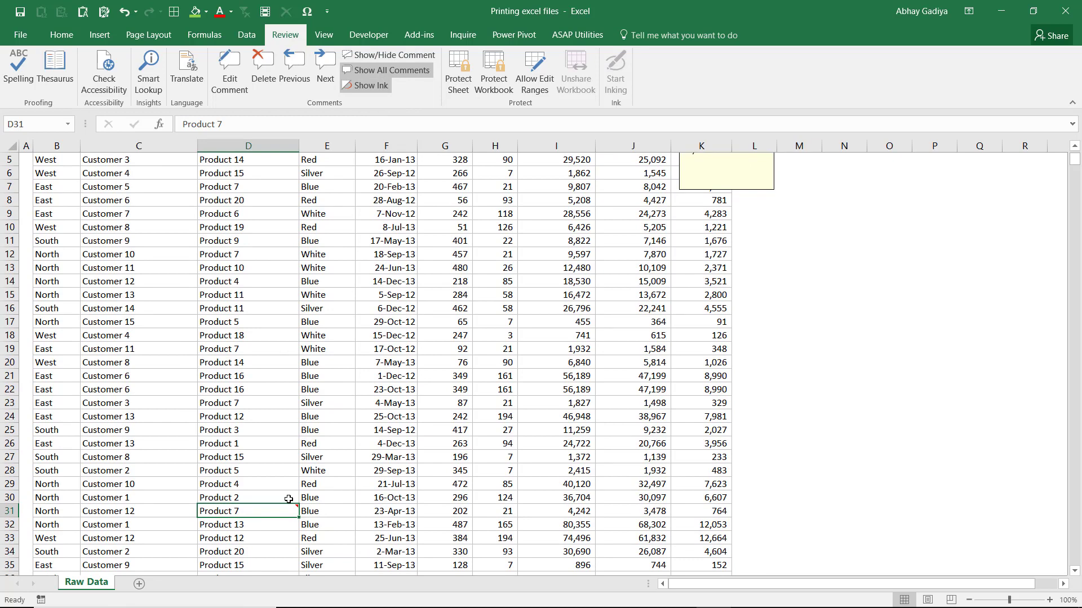
Step: Check the sheet's comment printing option and preview how the displayed comments print on the first page
click(174, 36)
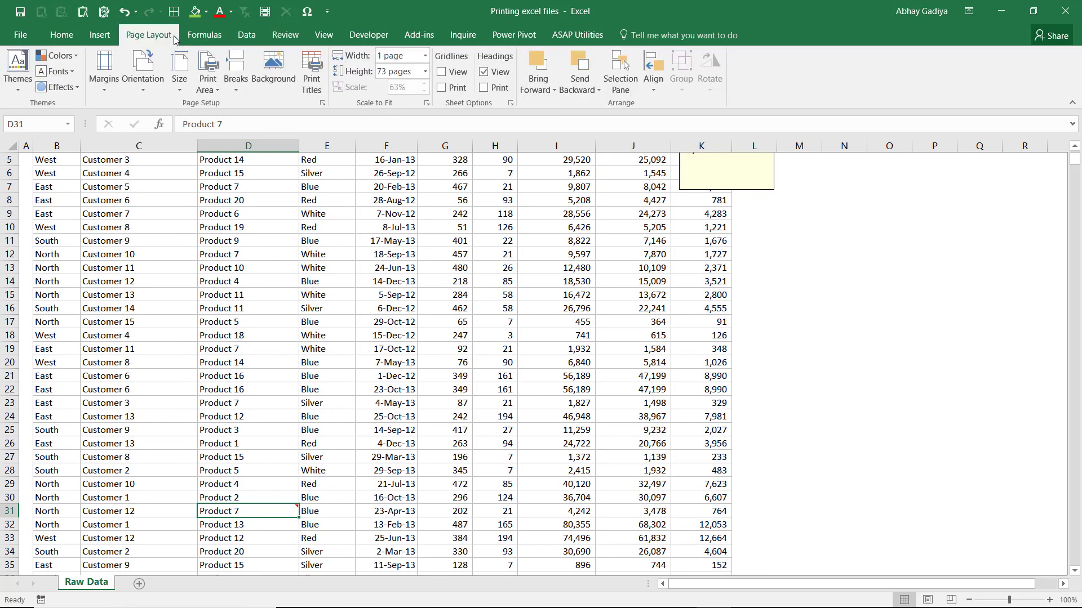
click(323, 102)
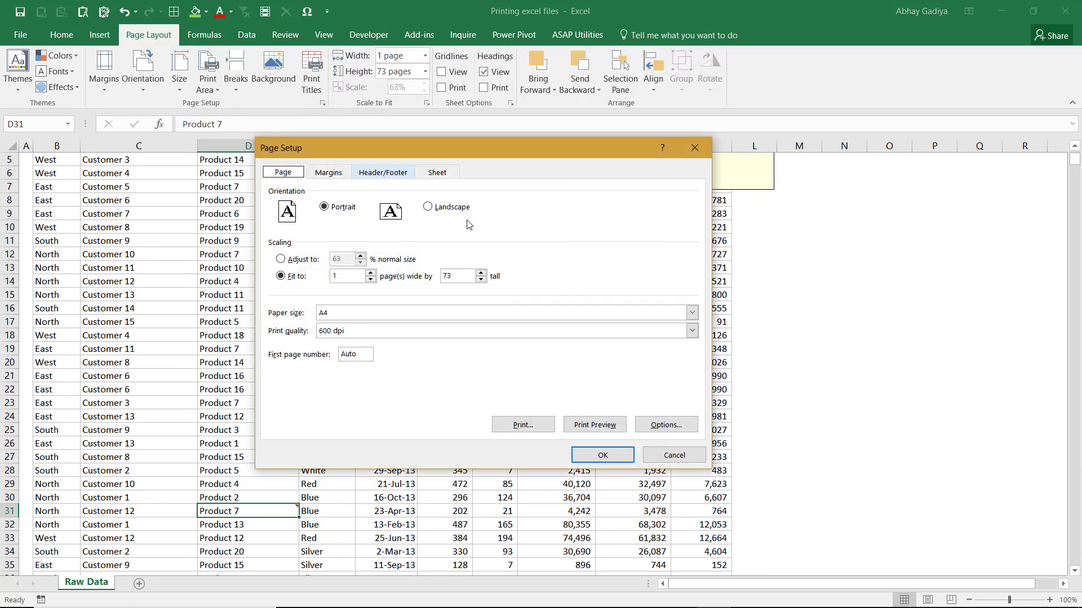
click(434, 174)
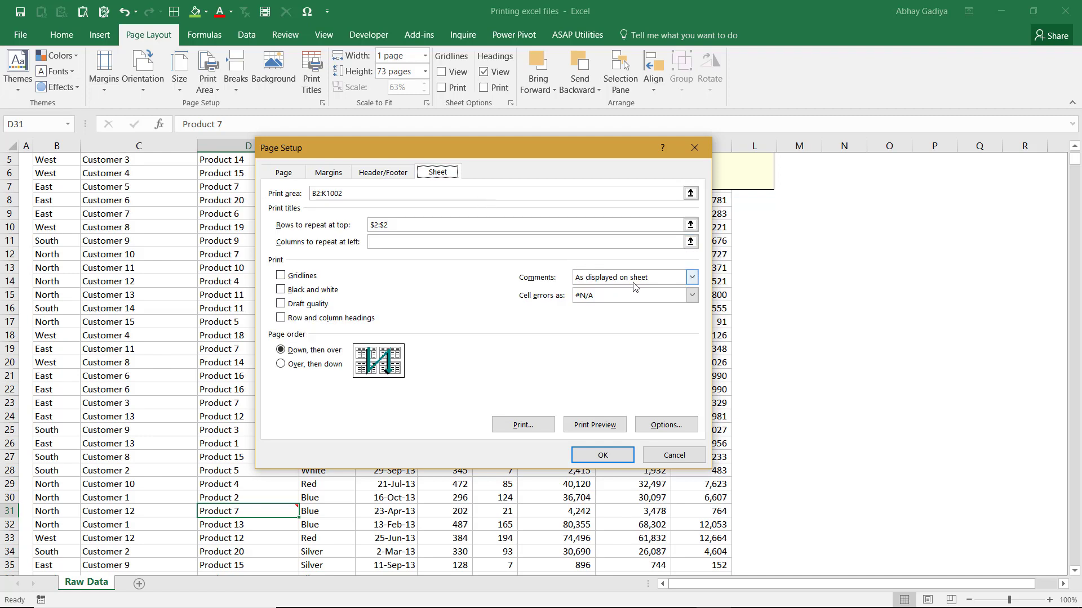
click(600, 427)
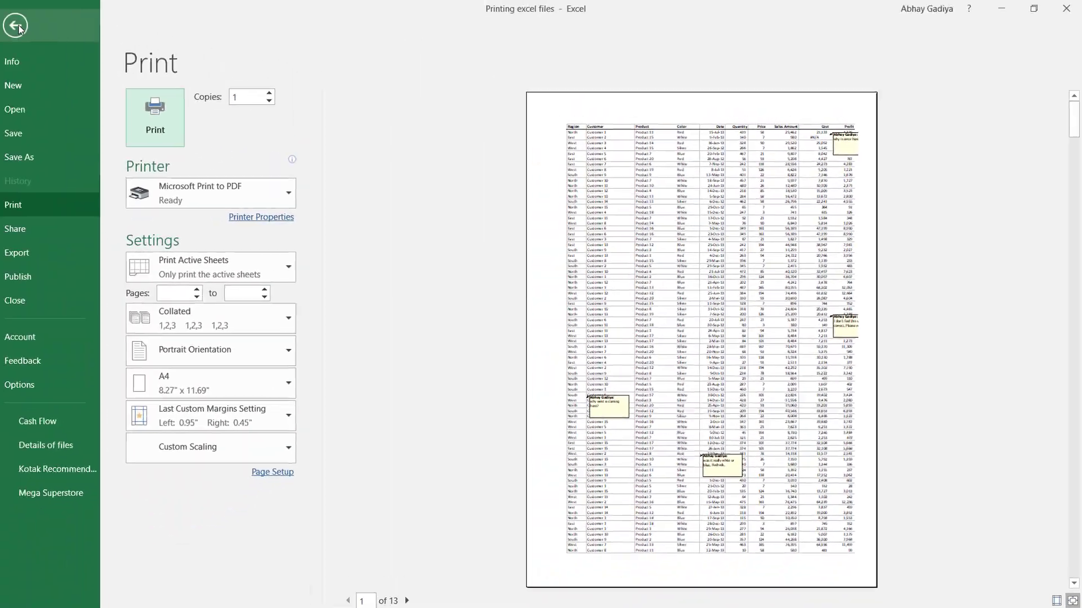
click(17, 21)
Step: Move the comment box of cell J4 over the Quantity and Price columns, at about rows 5 to 9
click(488, 256)
scroll(488, 257, up, 2)
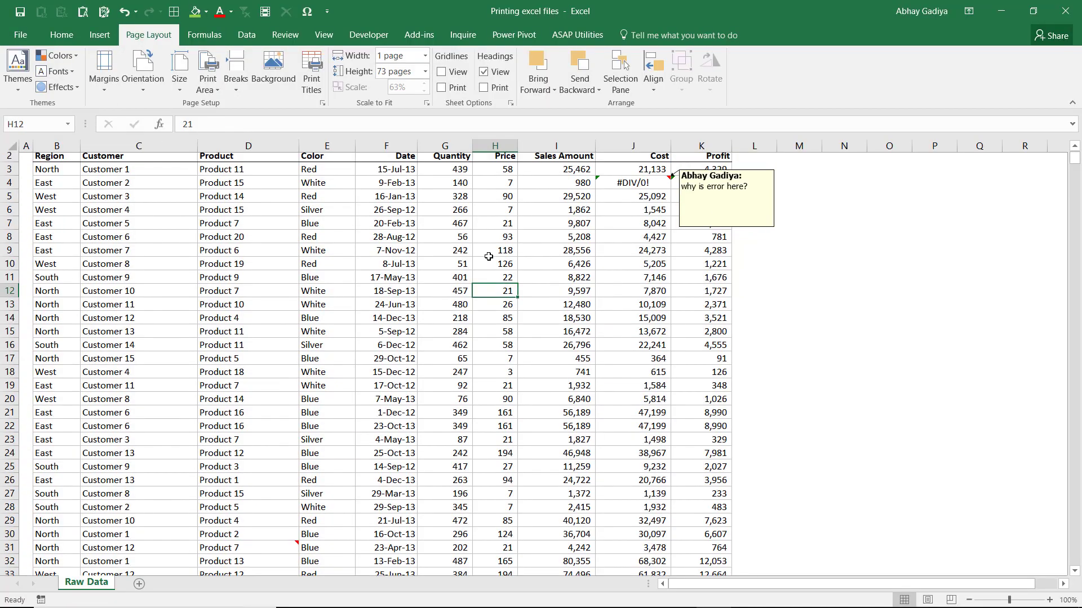
click(758, 187)
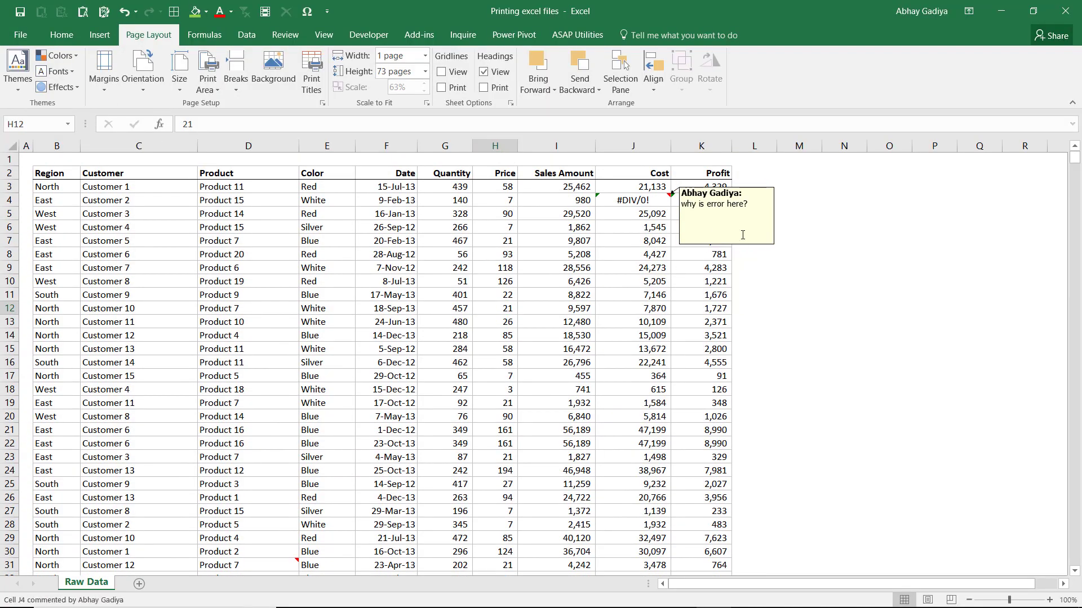
drag(758, 188, 523, 209)
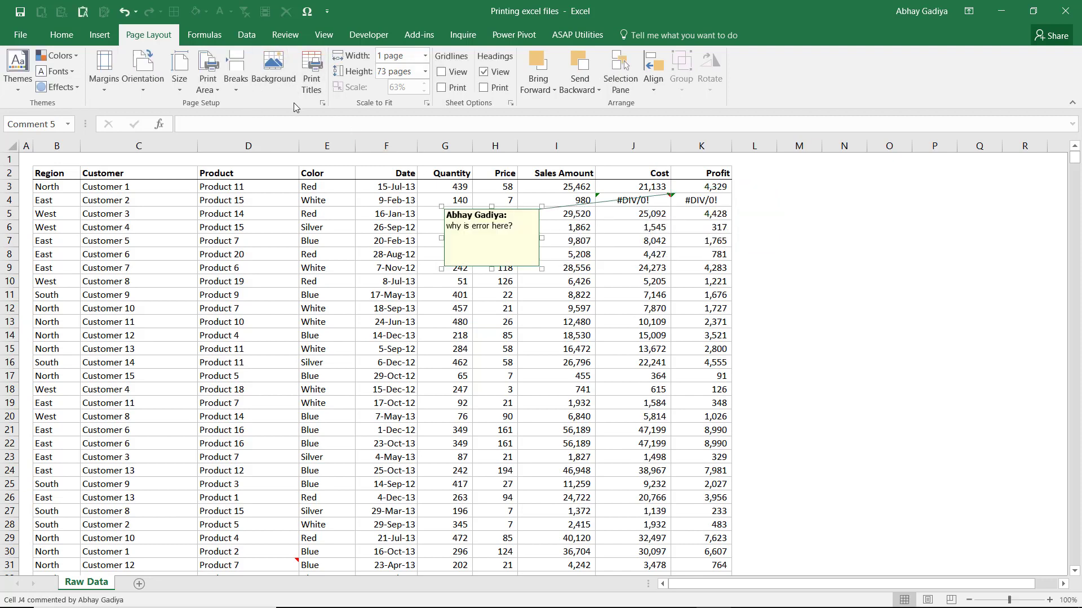
Step: Preview the printout to check the new position of cell J4's comment
click(324, 104)
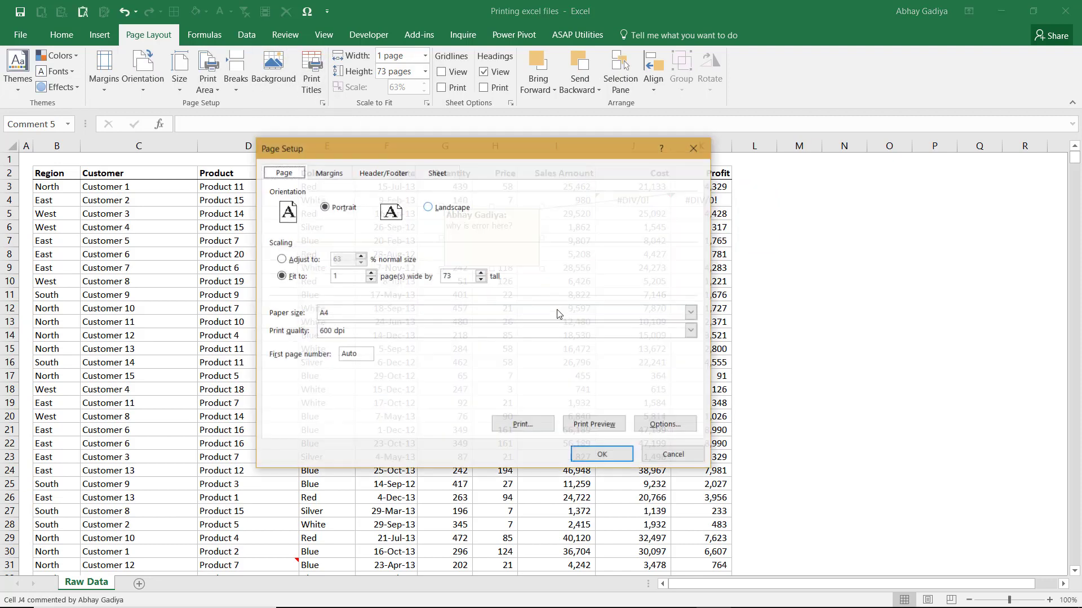
click(593, 424)
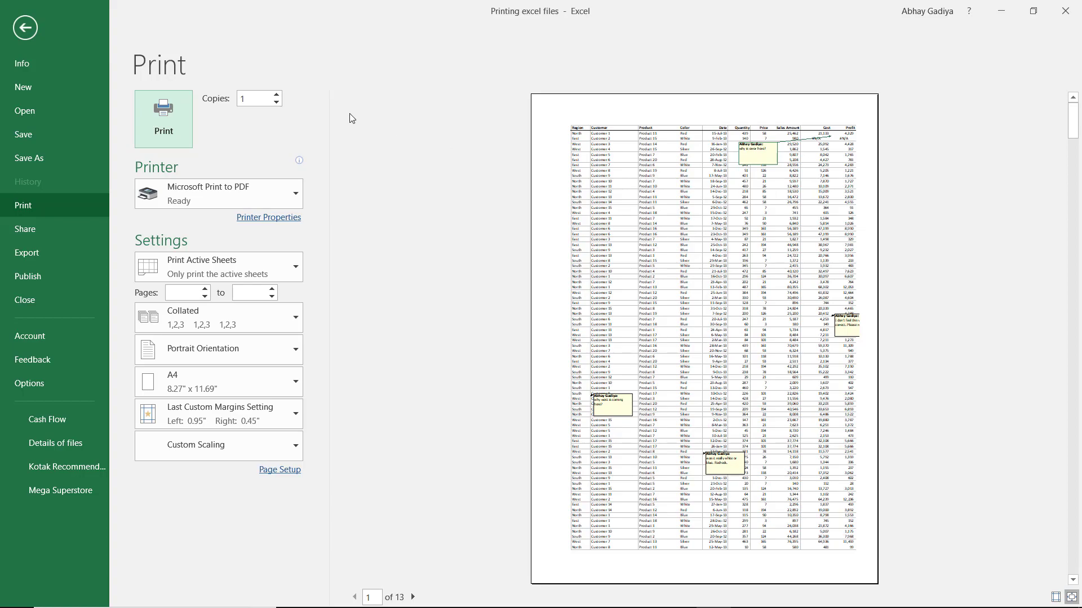
click(29, 31)
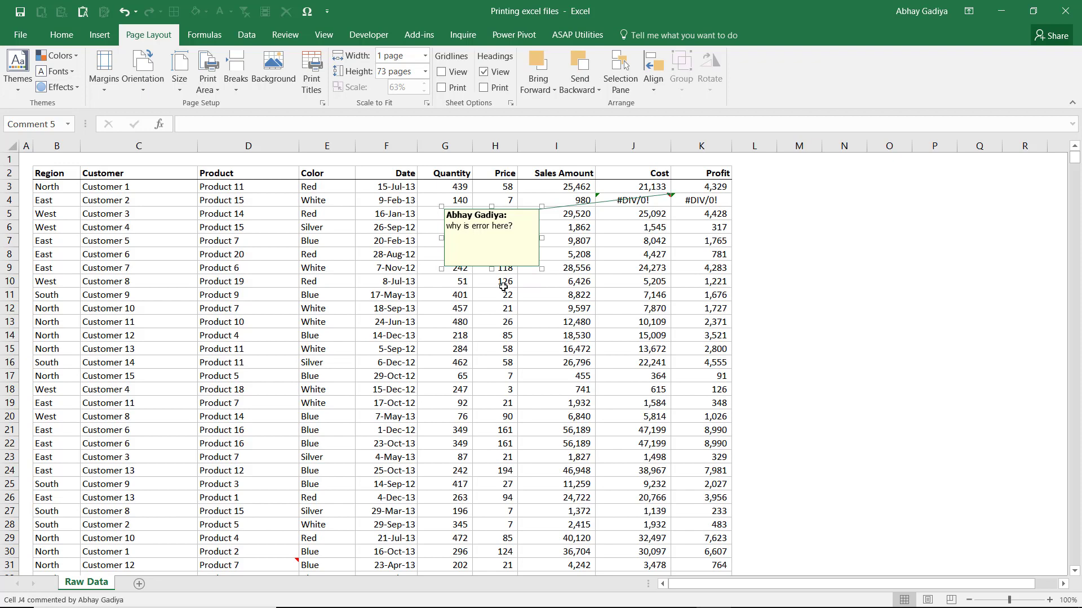
Step: Hide all comments on the sheet and set the comment printing option to (None)
click(285, 35)
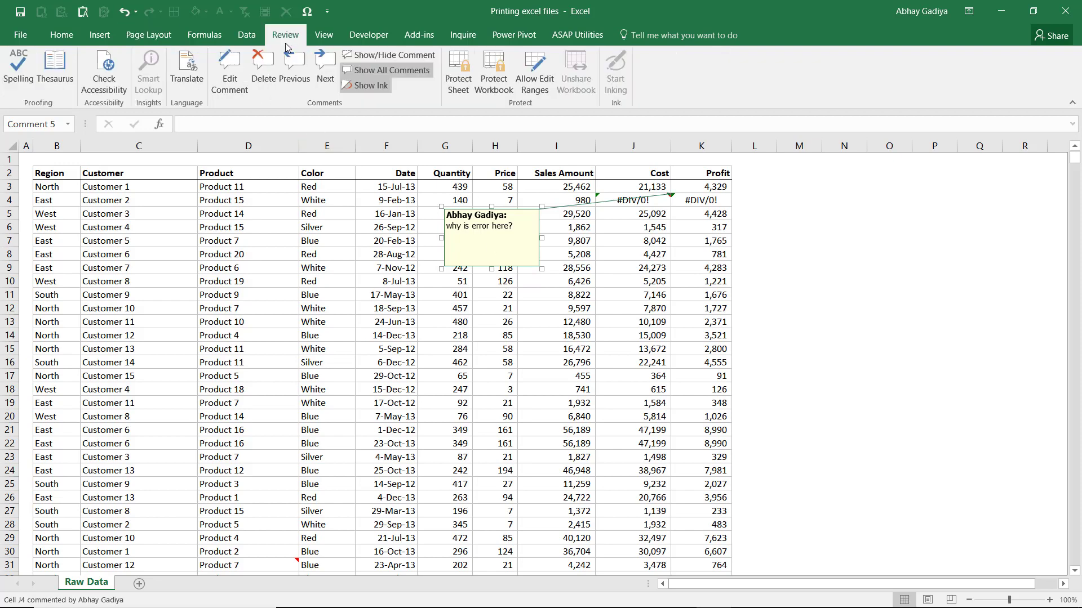
click(382, 70)
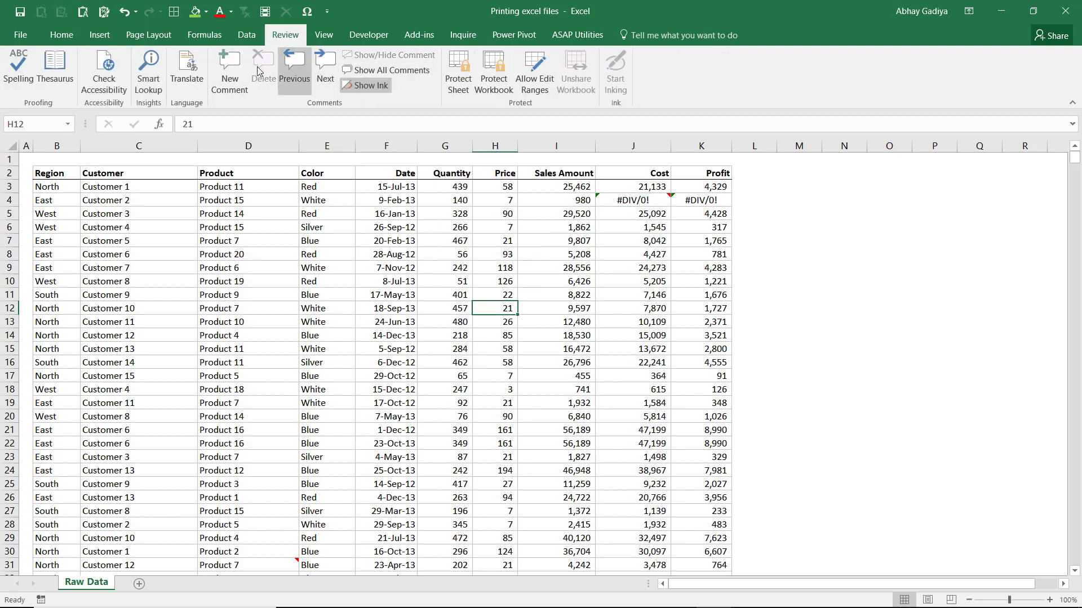
click(148, 34)
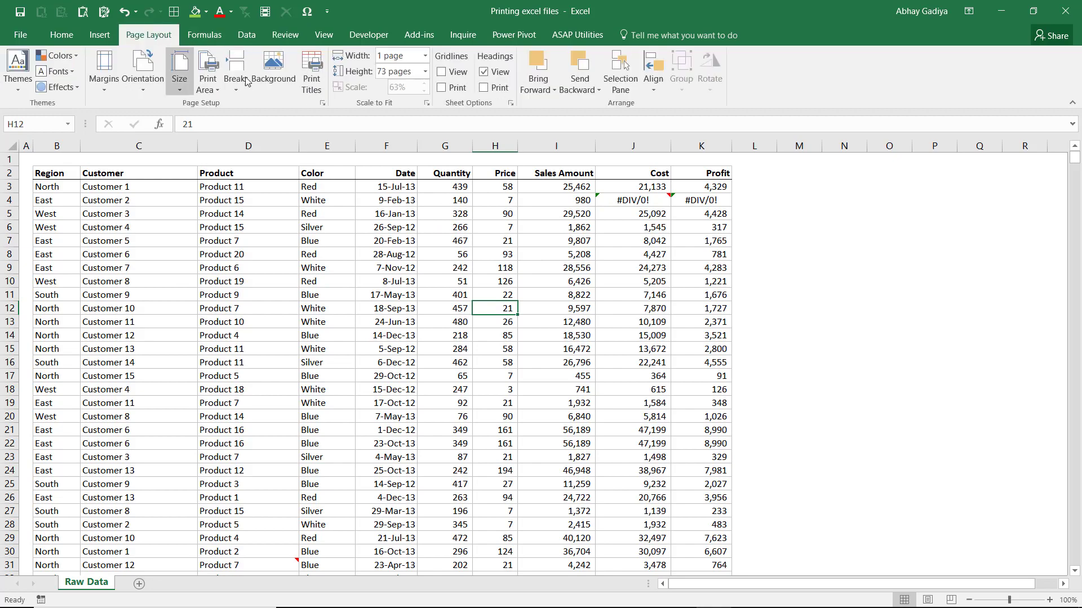
click(323, 103)
click(435, 173)
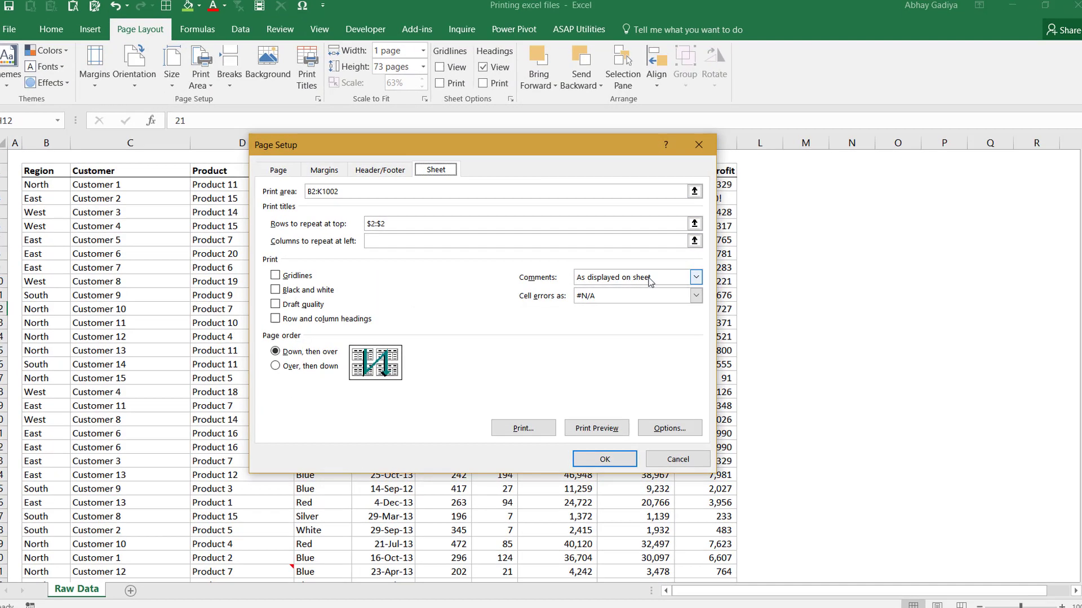
click(651, 281)
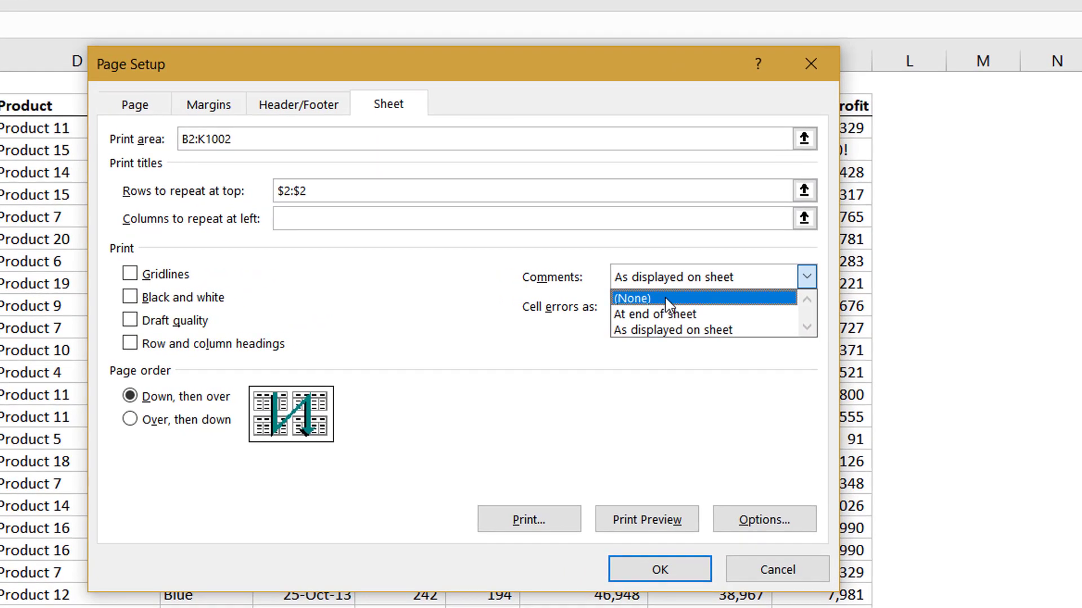
click(609, 294)
Step: Set cell errors to print as <blank> and preview the Cost and Profit cells of the error row
click(707, 311)
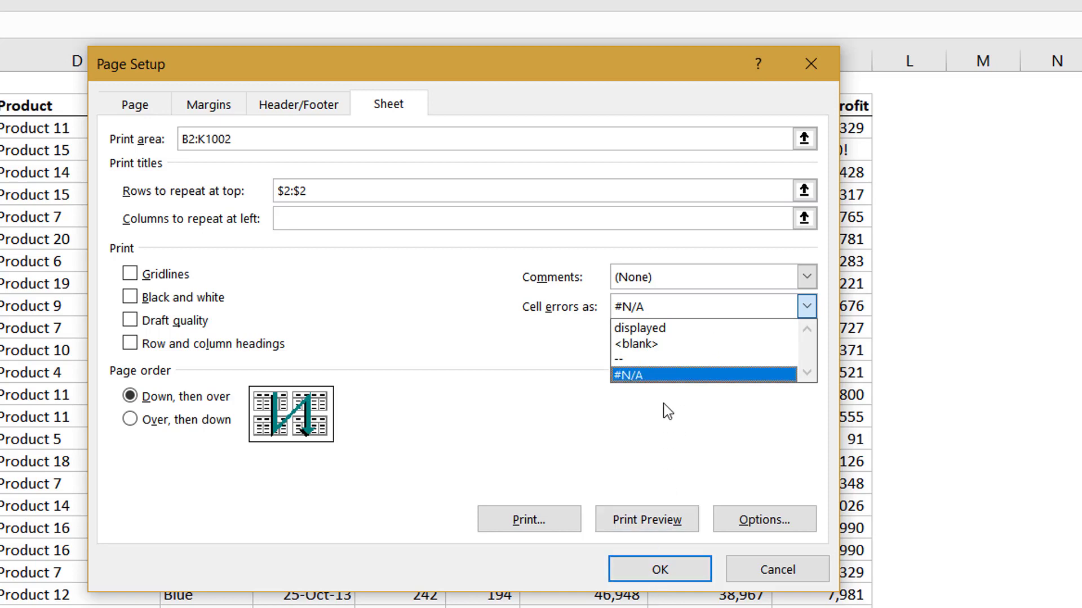
click(671, 343)
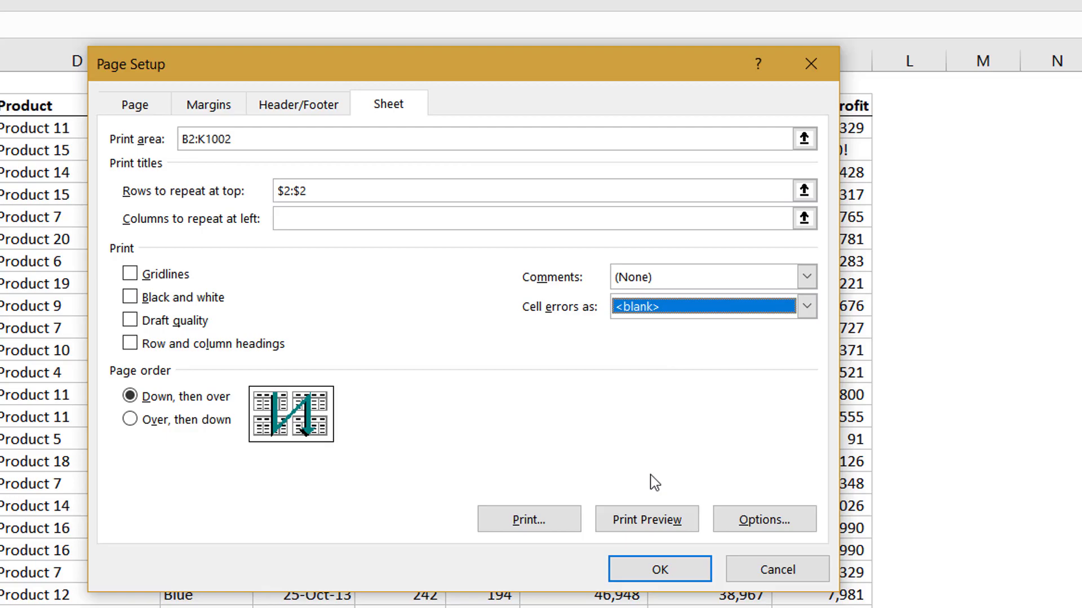
click(654, 520)
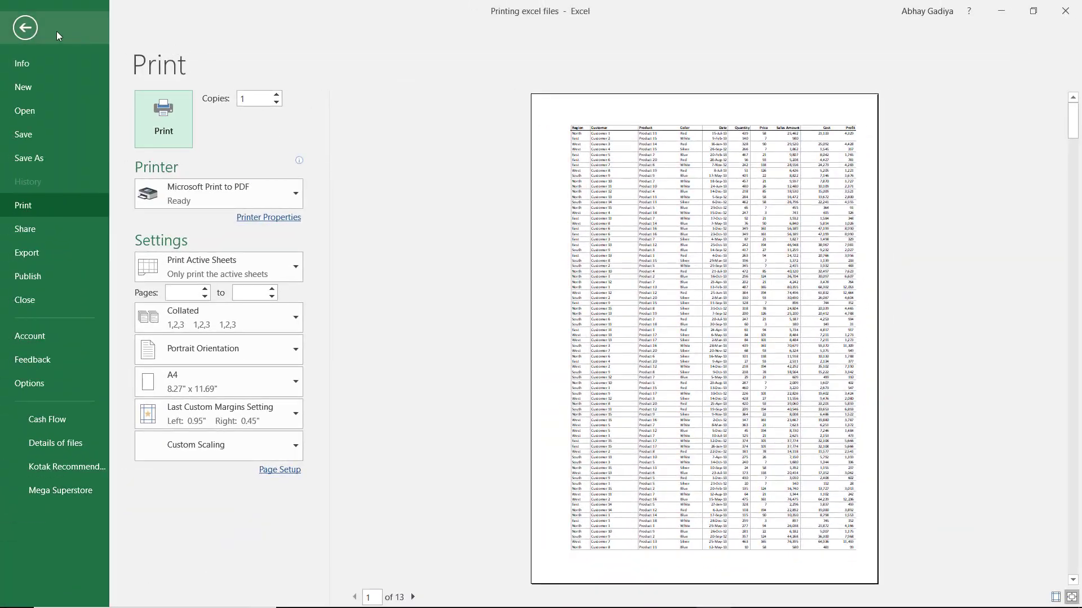
click(56, 31)
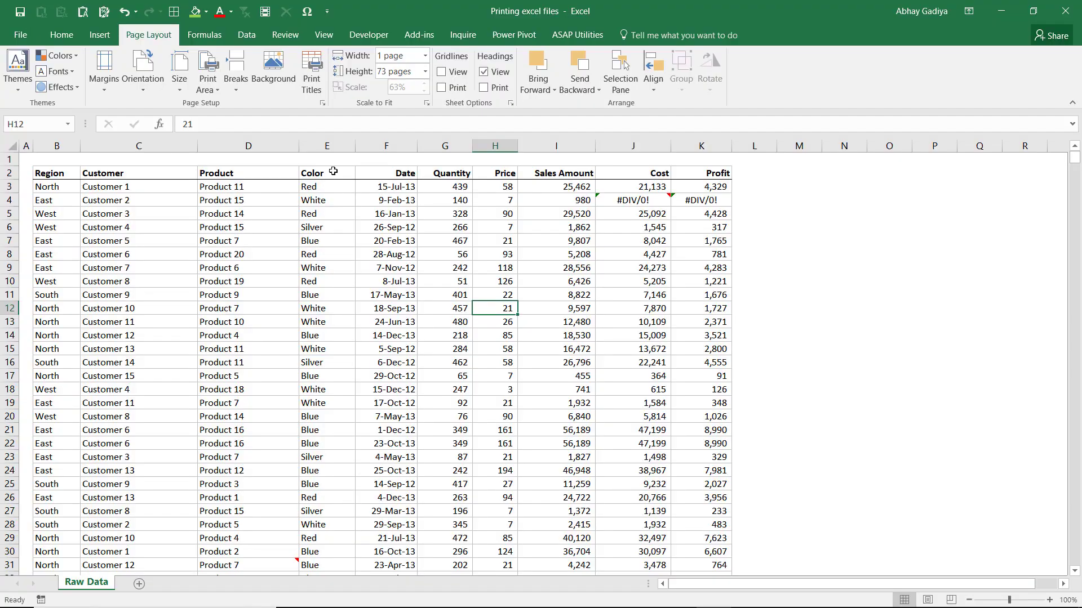
Step: Review the sheet's print options in Page Setup and accept them
click(322, 103)
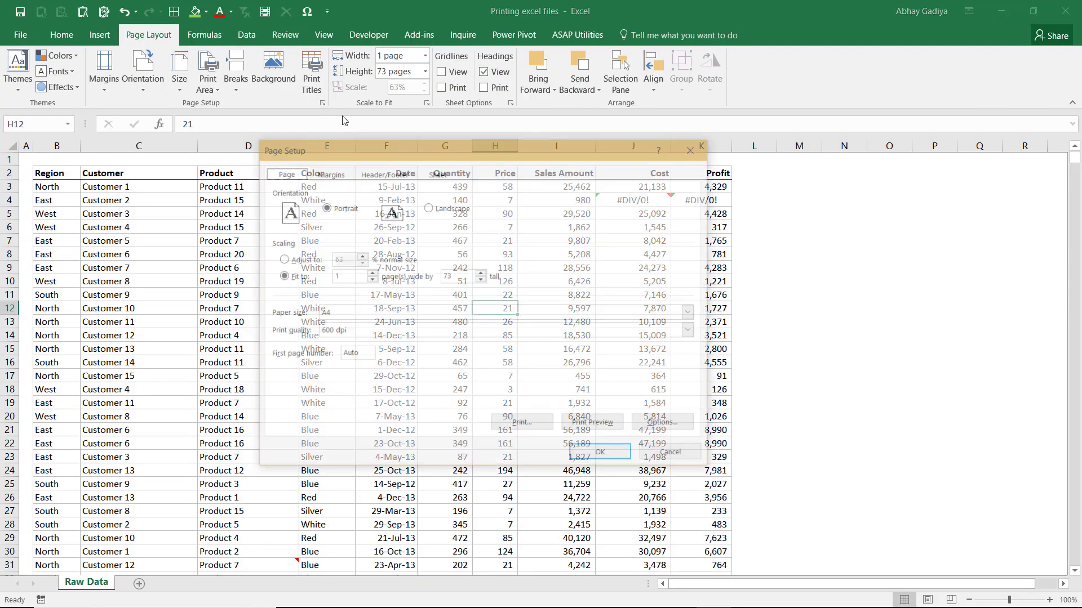
click(438, 173)
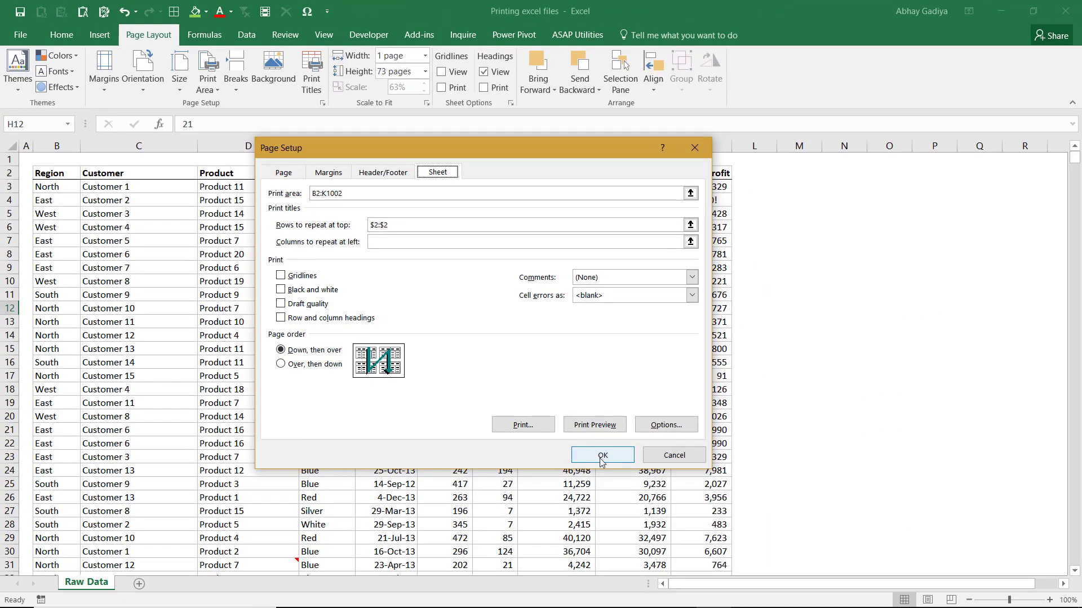
click(602, 454)
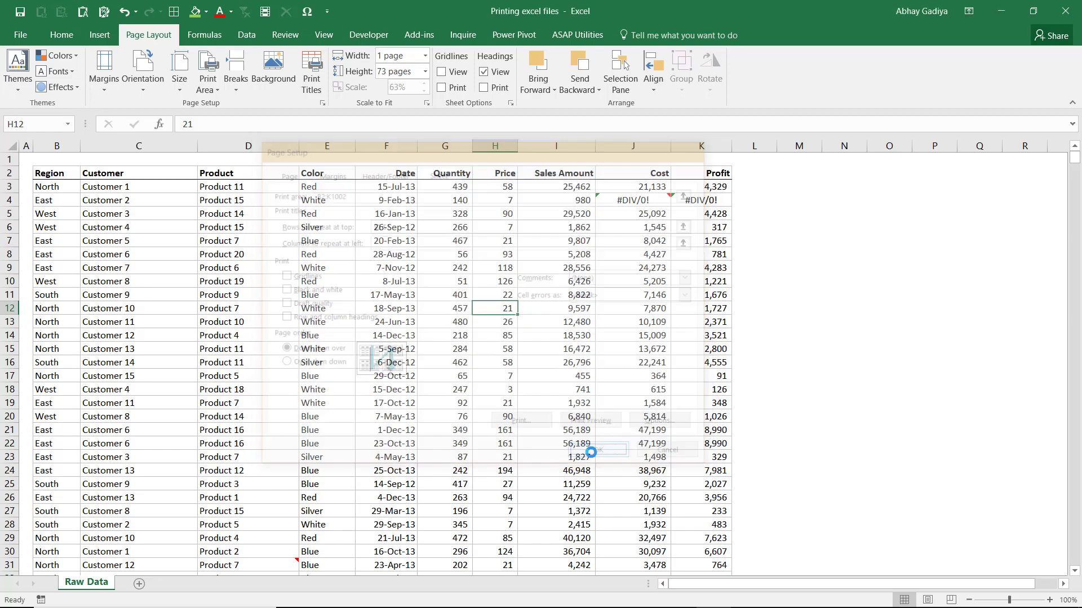
Step: Open the print settings, view the available printers and choose Microsoft Print to PDF
click(426, 271)
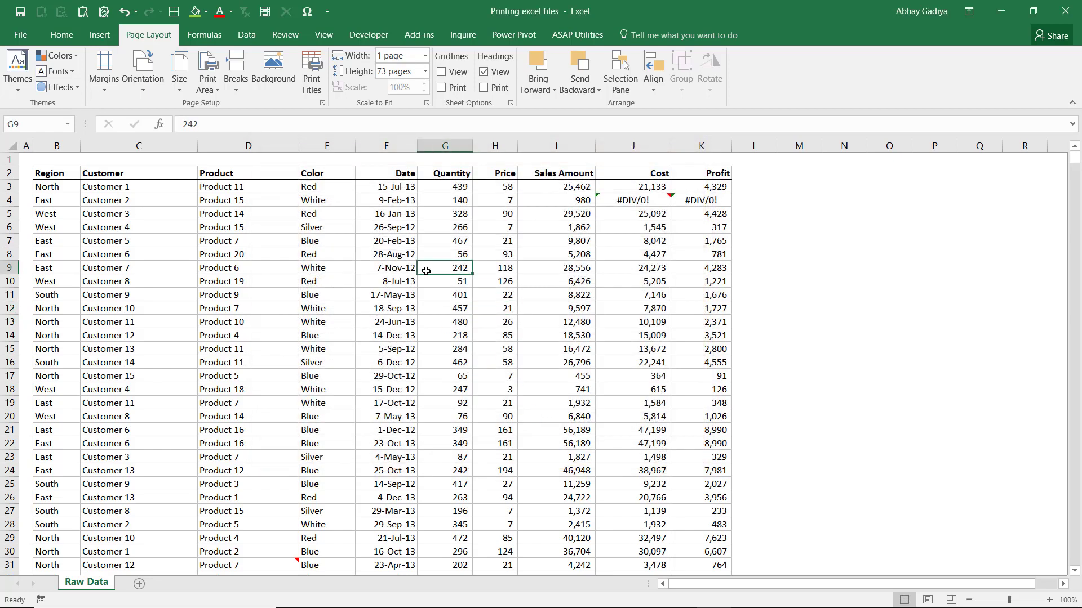
key(ctrl+p)
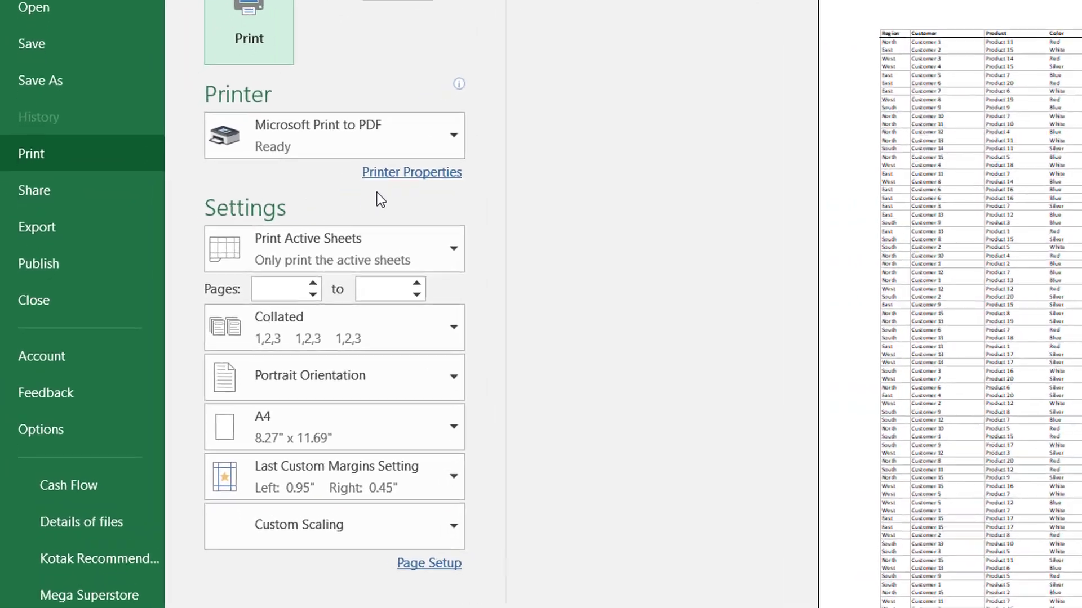
click(409, 128)
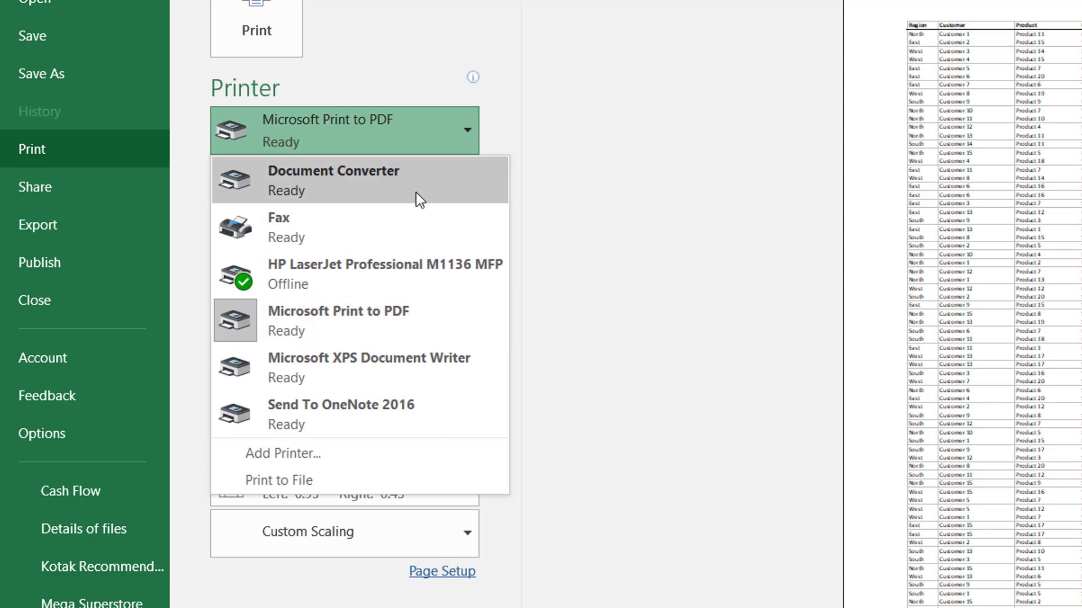
click(380, 328)
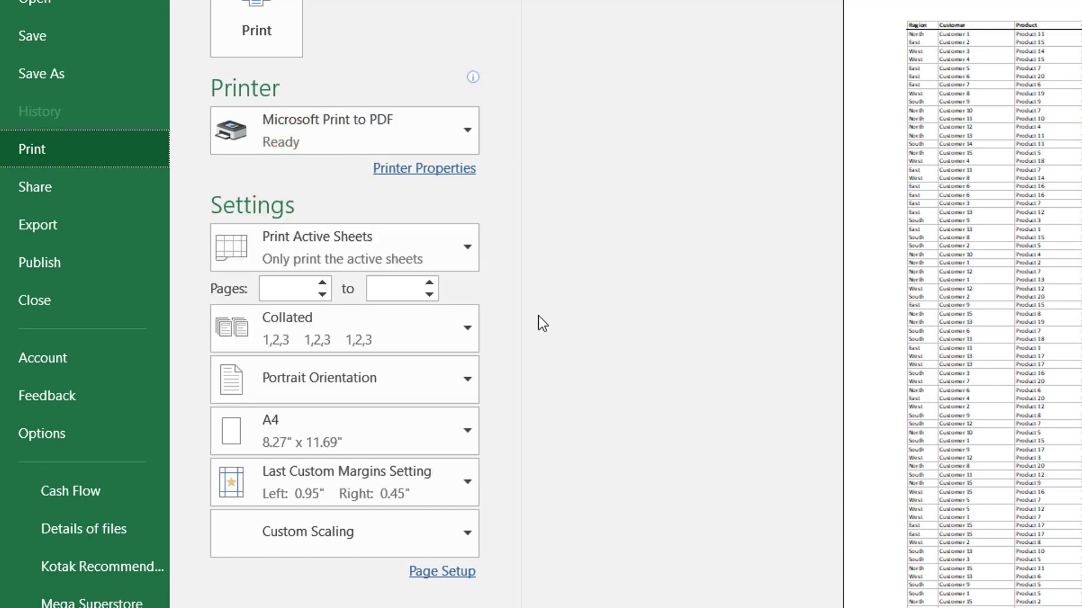
Step: Set the print scope to Print Active Sheets and limit the page range to pages 4 to 6
click(431, 243)
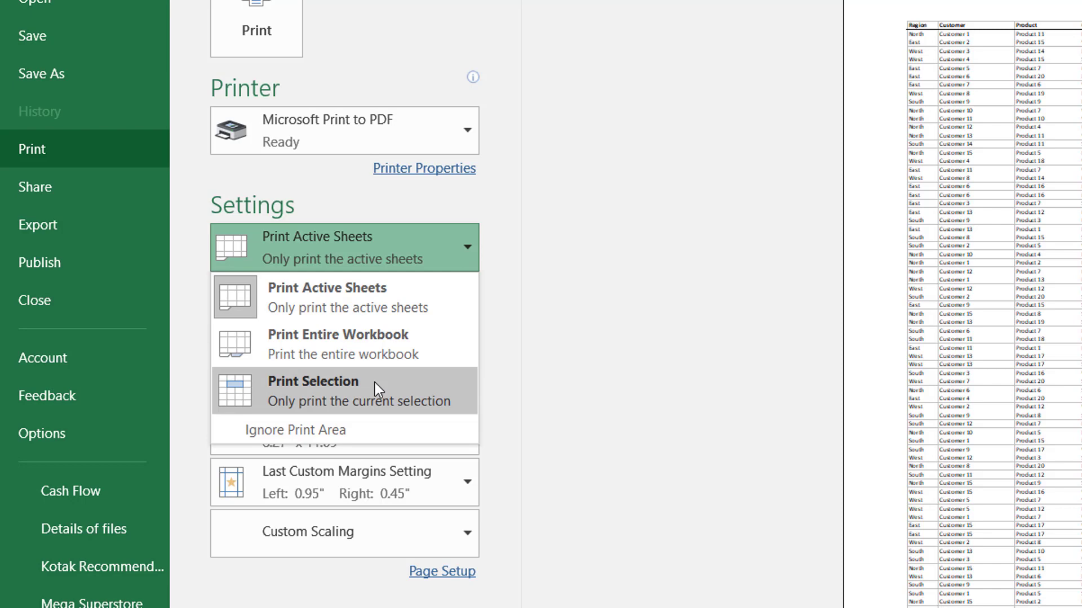
click(399, 291)
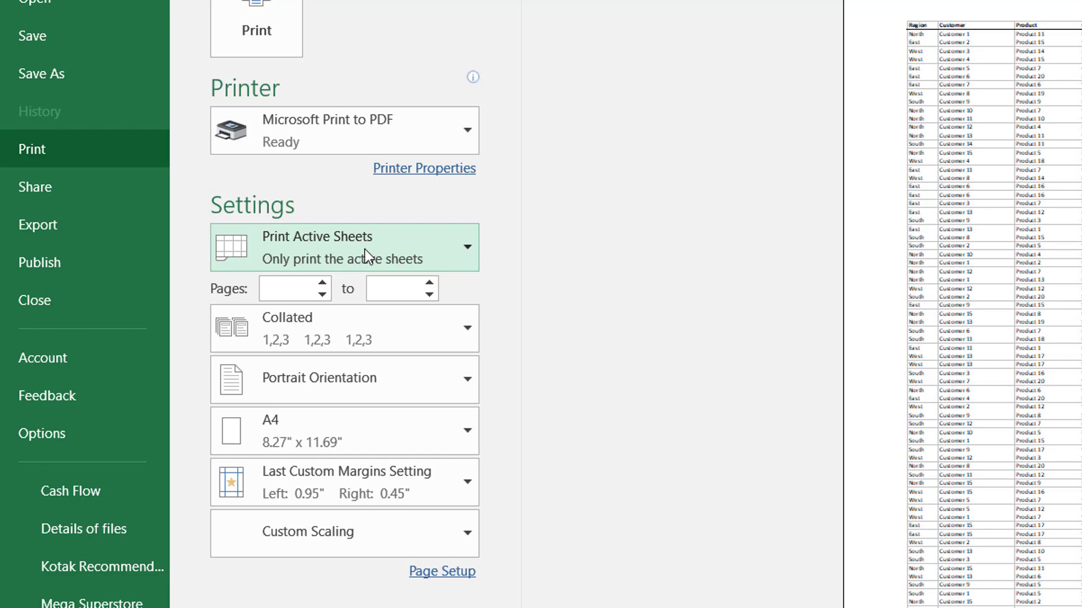
click(297, 289)
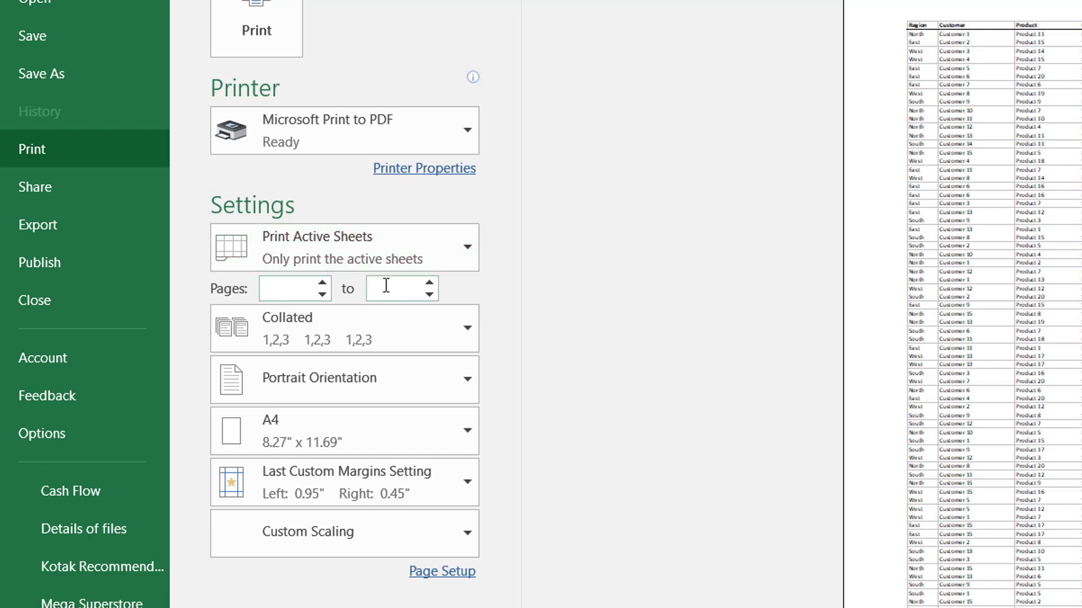
click(386, 285)
scroll(962, 315, down, 2)
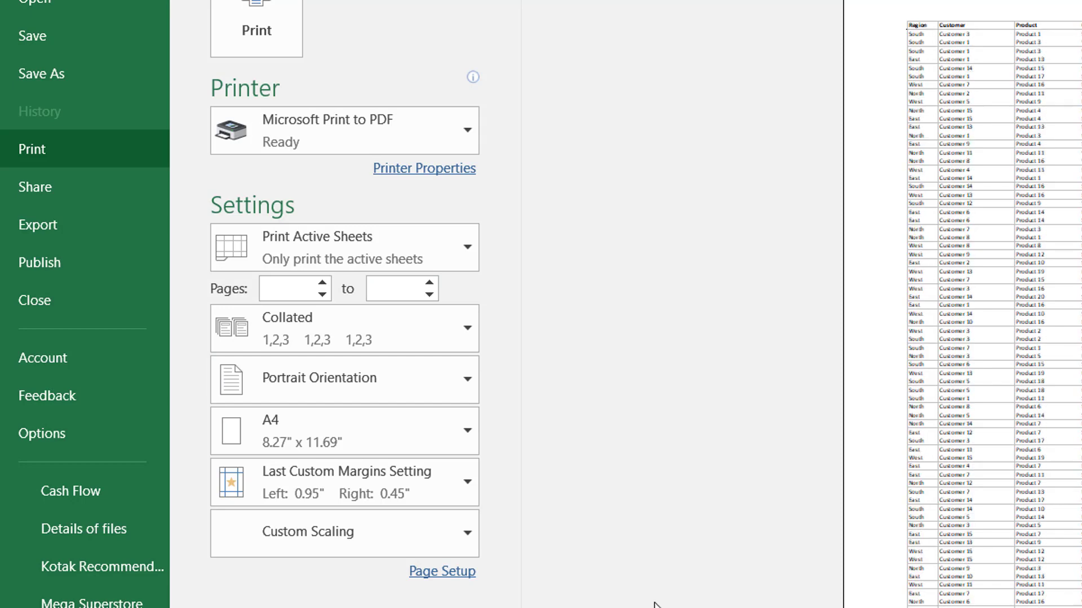
click(300, 292)
text(4)
click(386, 290)
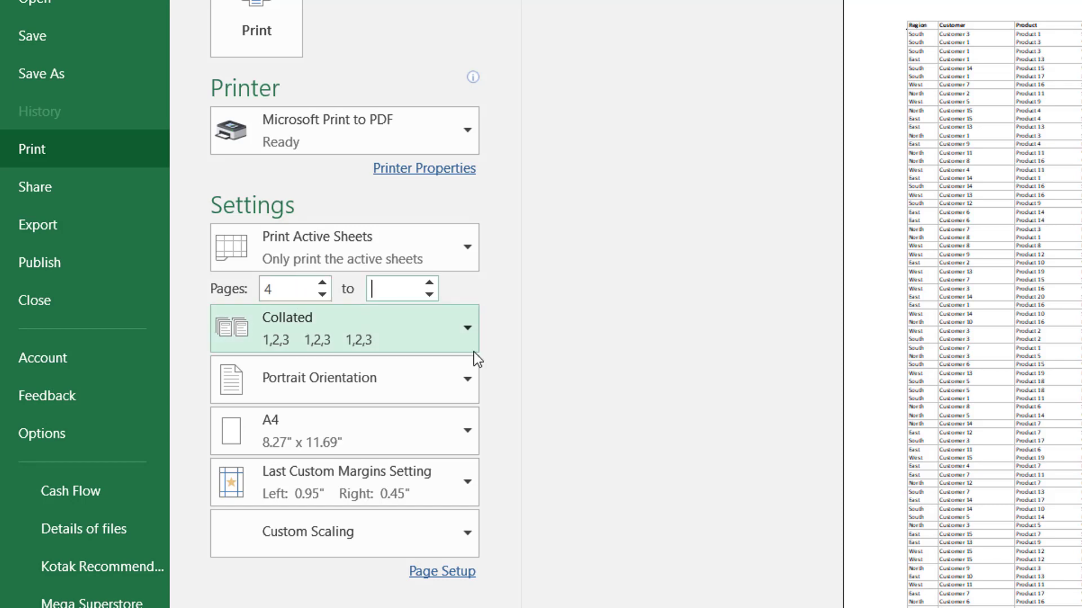
text(6)
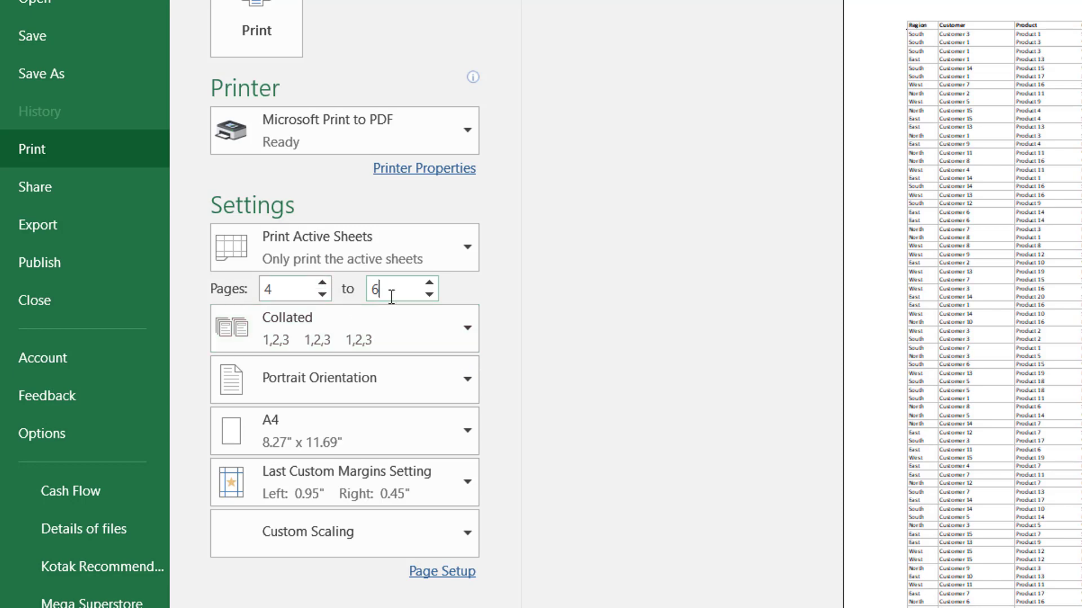
Step: Review the Collated and Uncollated print options, leaving the choice at Collated
click(375, 322)
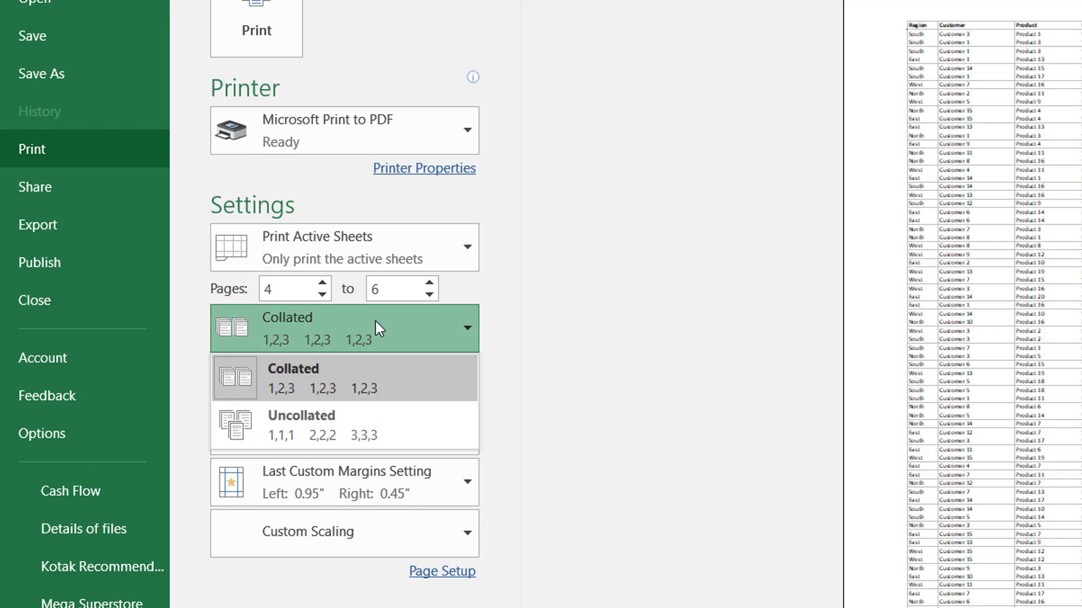
click(376, 322)
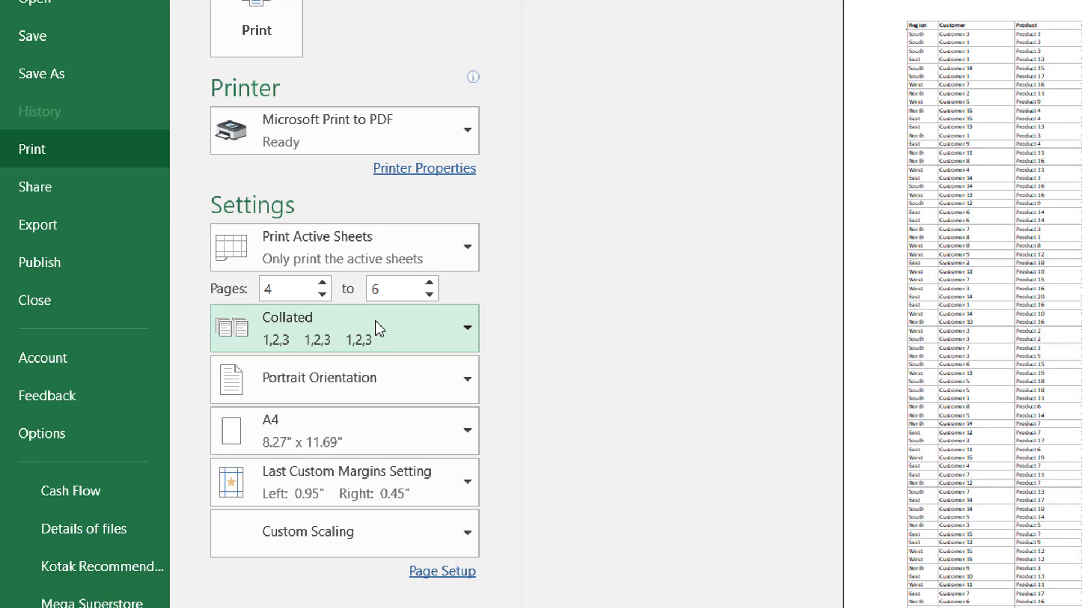
click(376, 329)
click(377, 325)
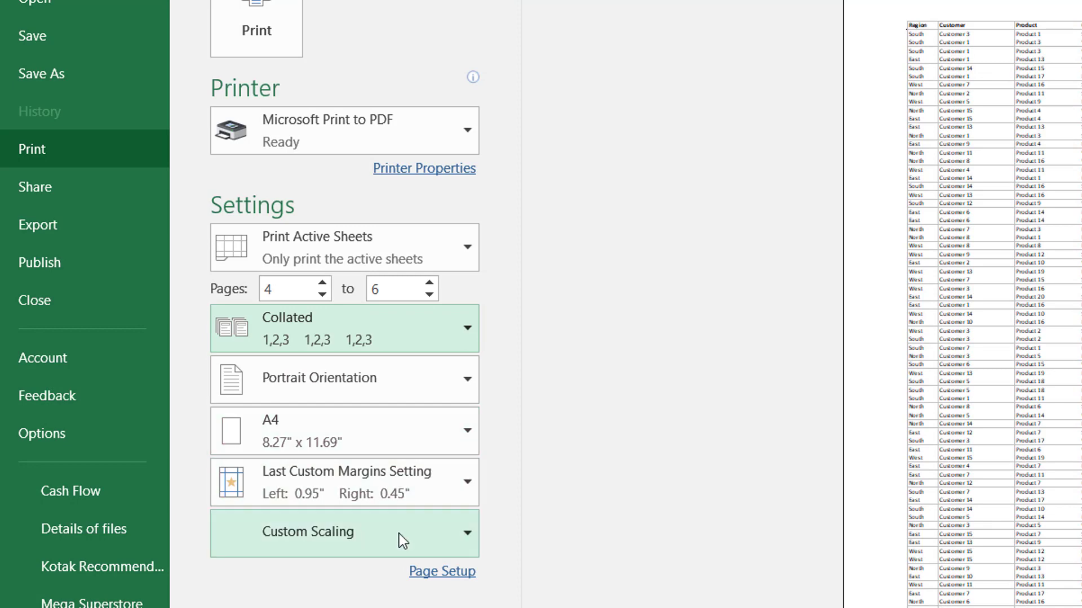
Step: View the Page Setup options from the print settings, dismiss them without changes and return to the worksheet
click(438, 572)
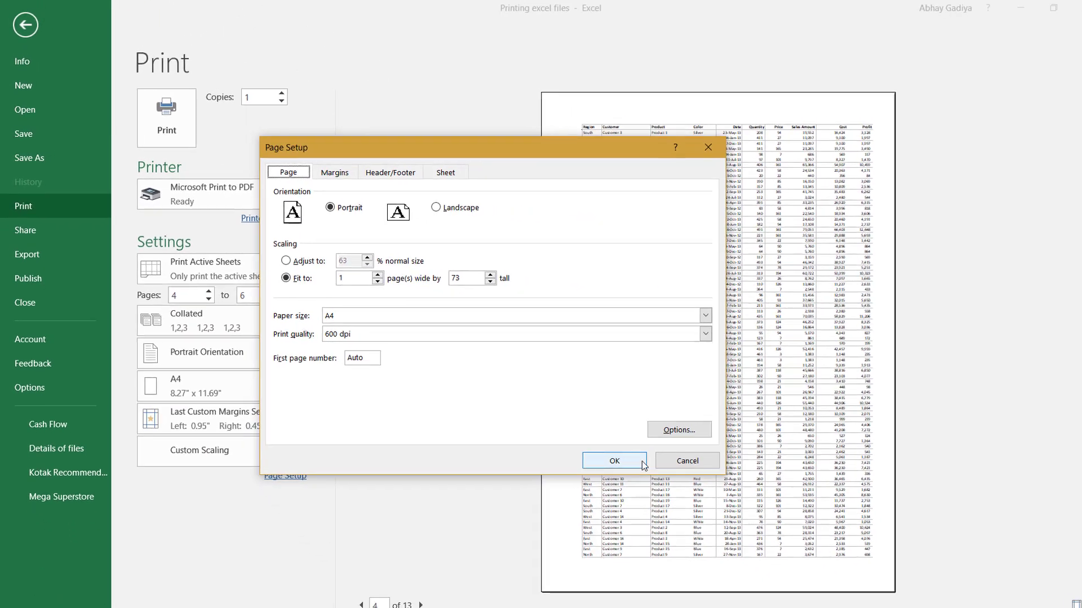
click(682, 461)
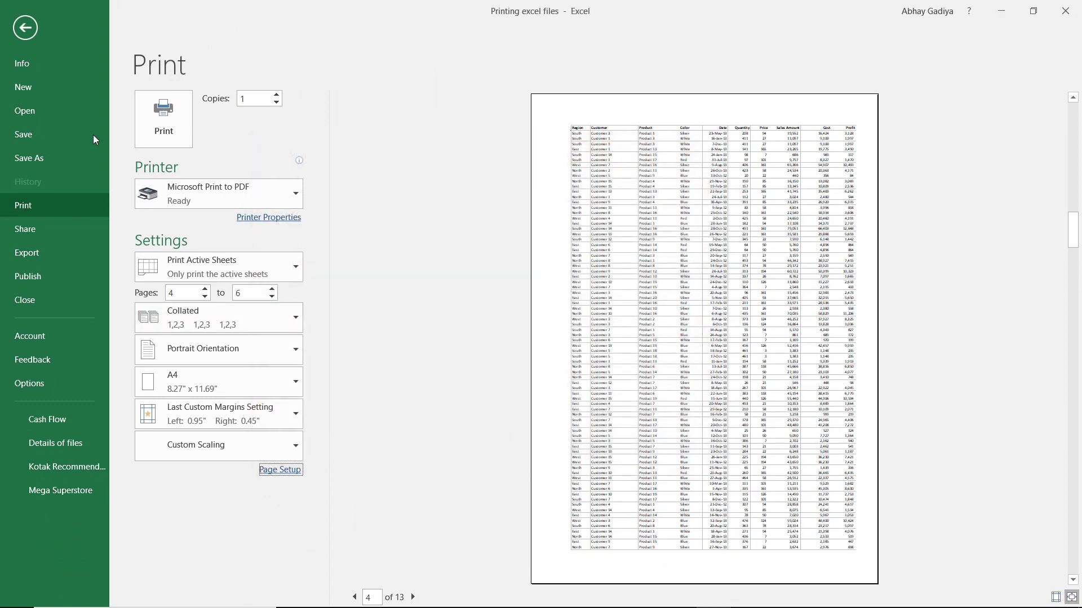
click(31, 28)
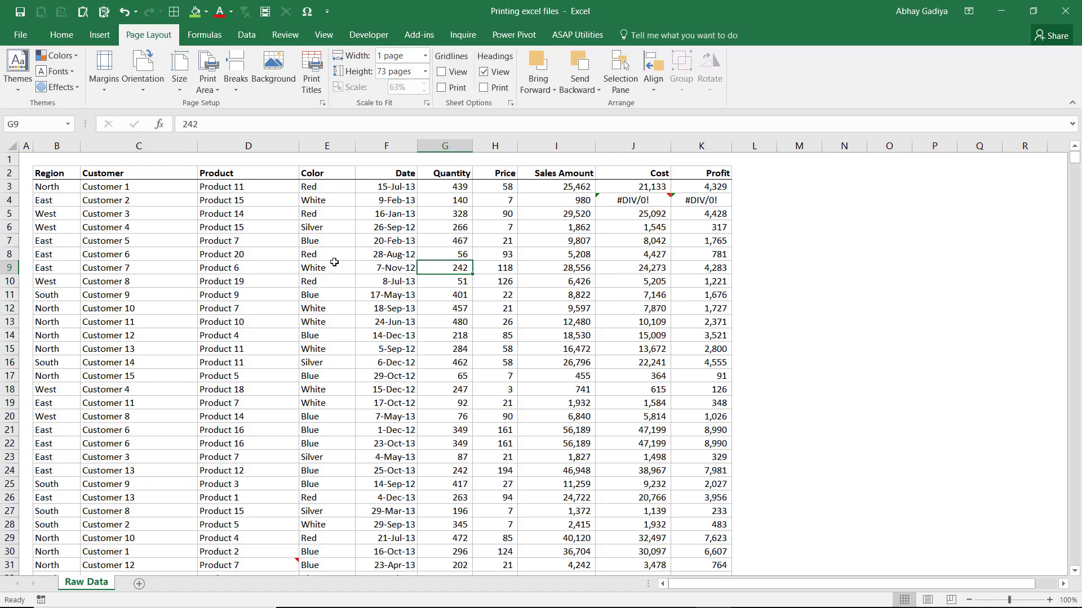